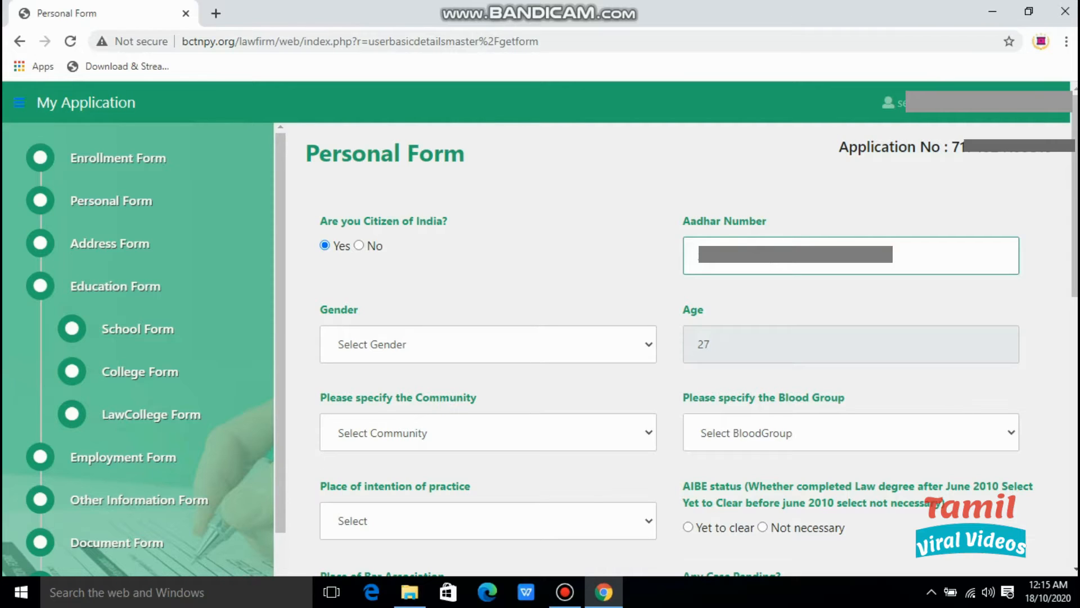
Set gender to MALE, community to SC and blood group to O+.
{"action": "left_click", "coordinate": [488, 345]}
{"action": "left_click", "coordinate": [488, 388]}
{"action": "left_click", "coordinate": [488, 433]}
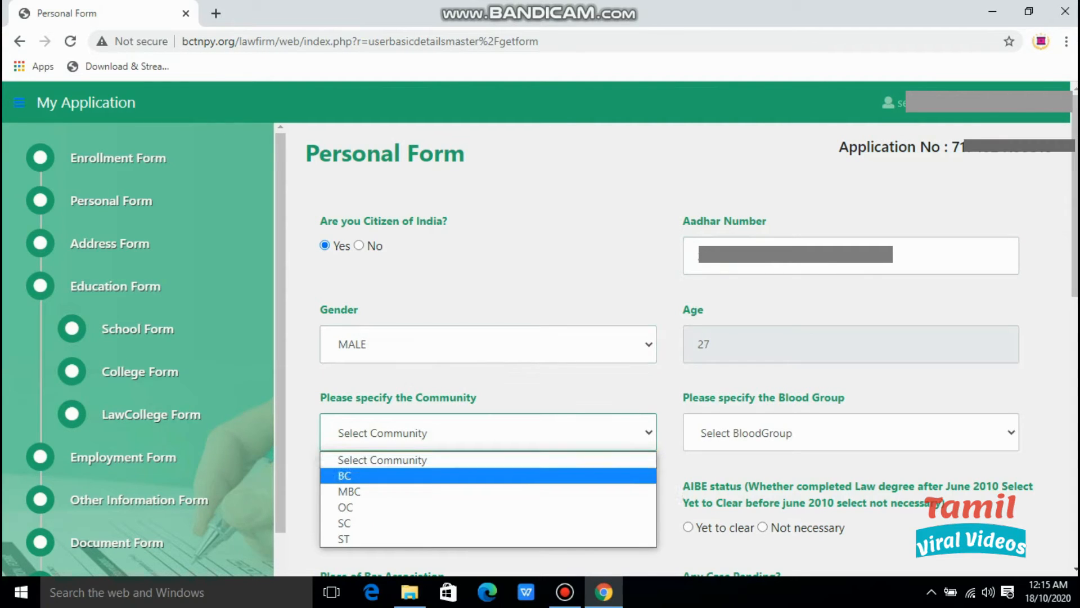
{"action": "key", "text": "Return"}
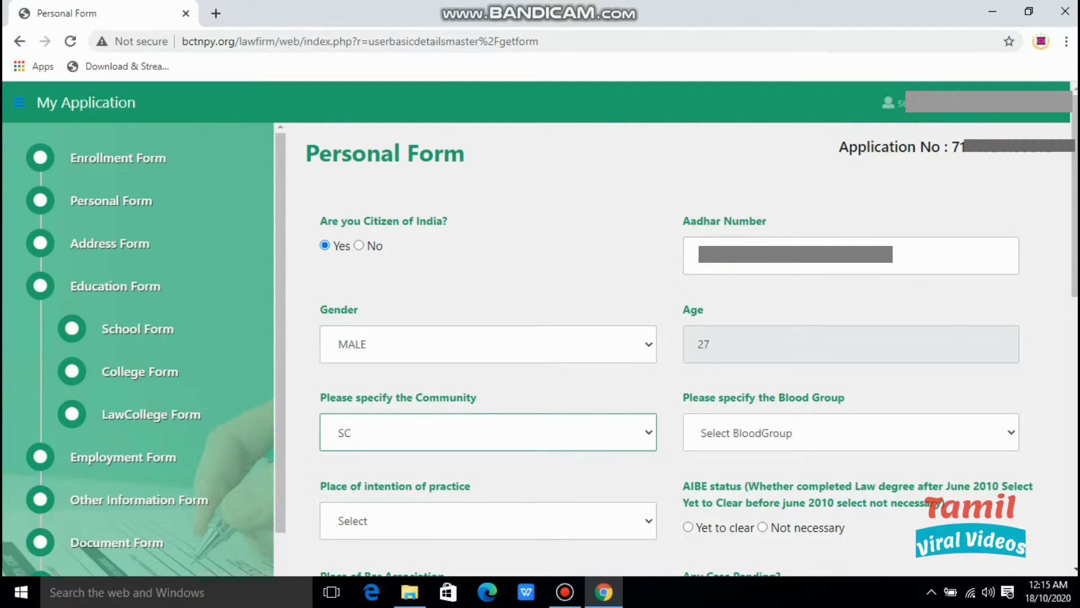
{"action": "left_click", "coordinate": [851, 433]}
{"action": "left_click", "coordinate": [851, 293]}
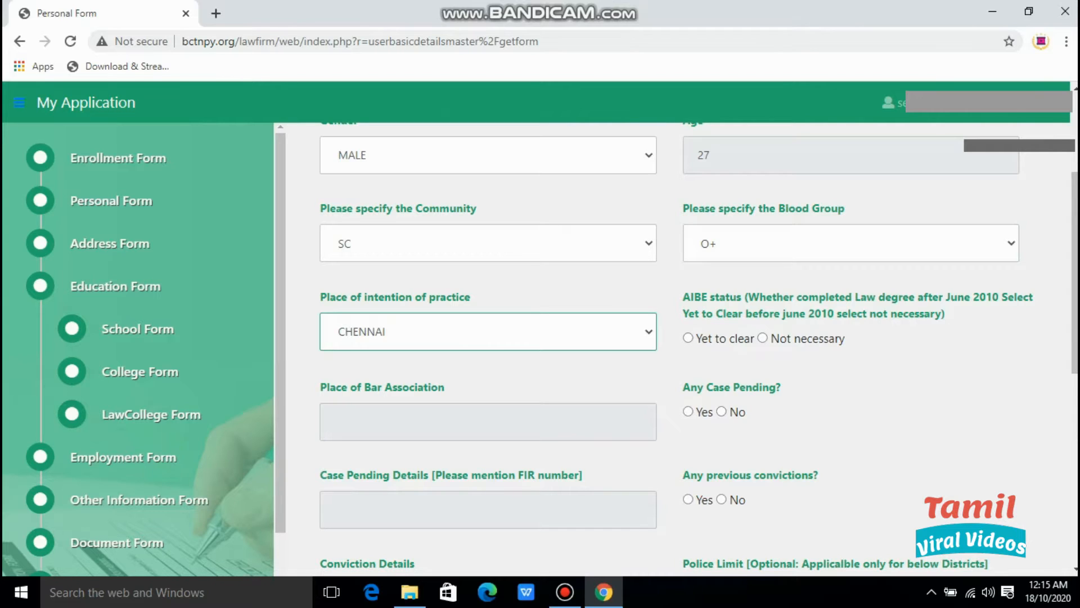
Enter the Form 7 signing advocate's name and save the Personal Form.
{"action": "left_click_drag", "start_coordinate": [1075, 272], "coordinate": [1074, 282]}
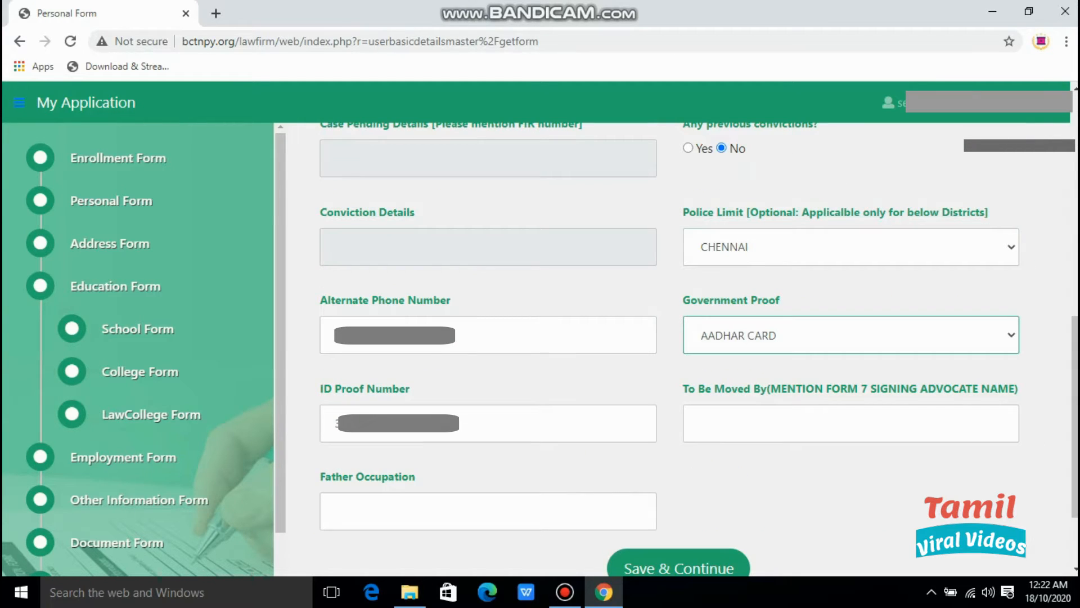
{"action": "left_click", "coordinate": [805, 423]}
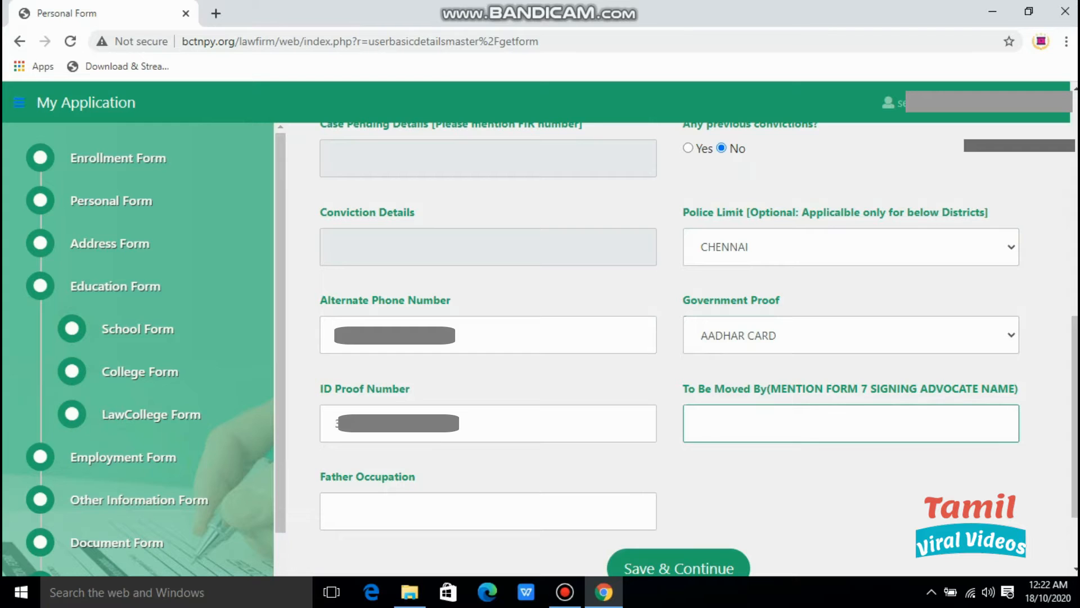
{"action": "type", "text": "T MURUGESAN"}
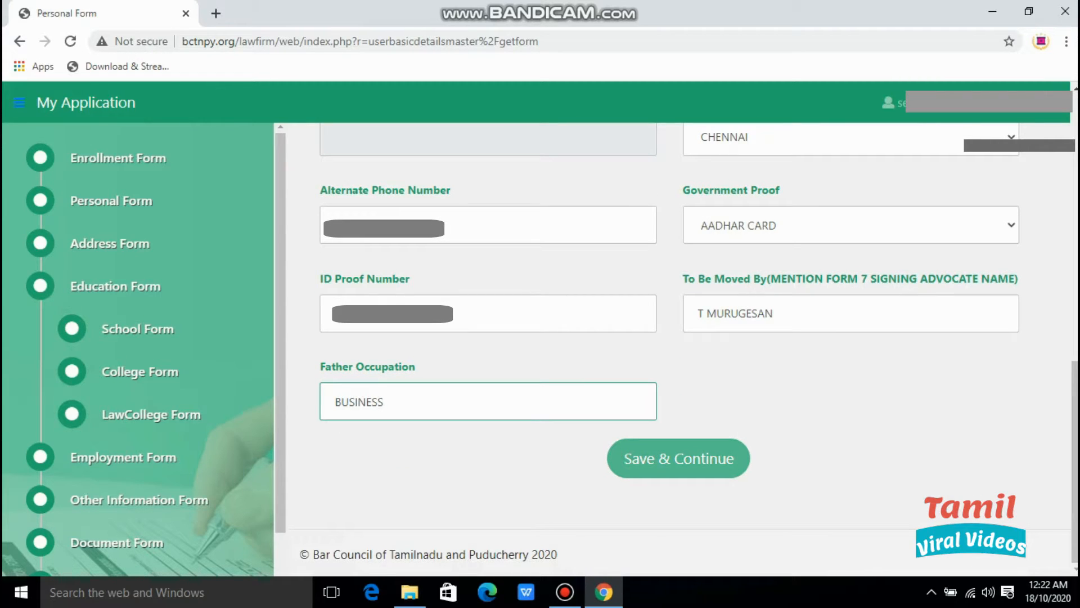
{"action": "left_click", "coordinate": [678, 458]}
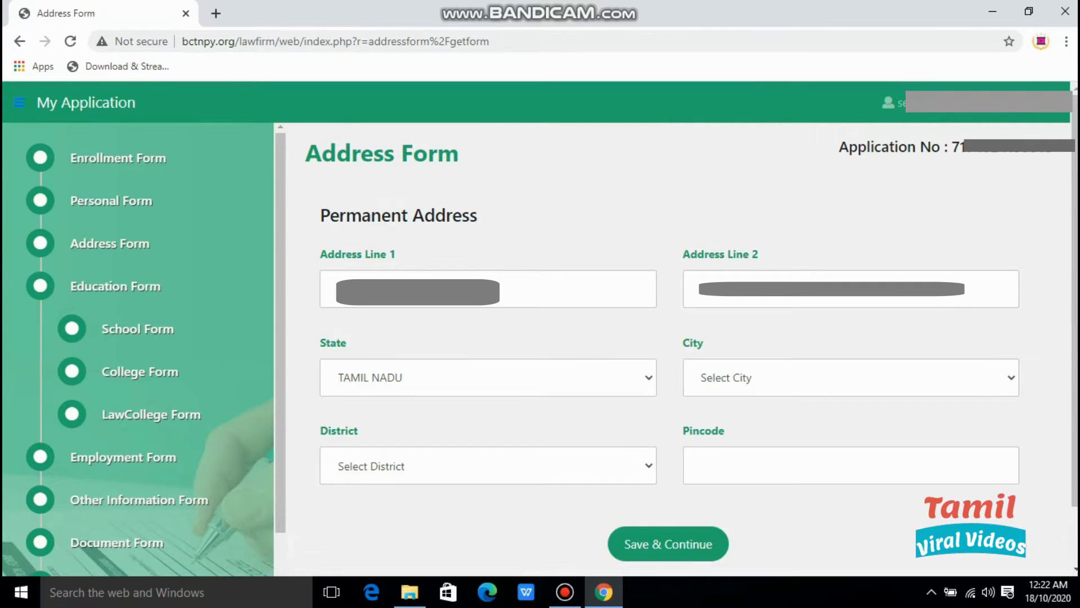
Type the permanent address into Address Line 1 and Address Line 2.
{"action": "left_click", "coordinate": [394, 289]}
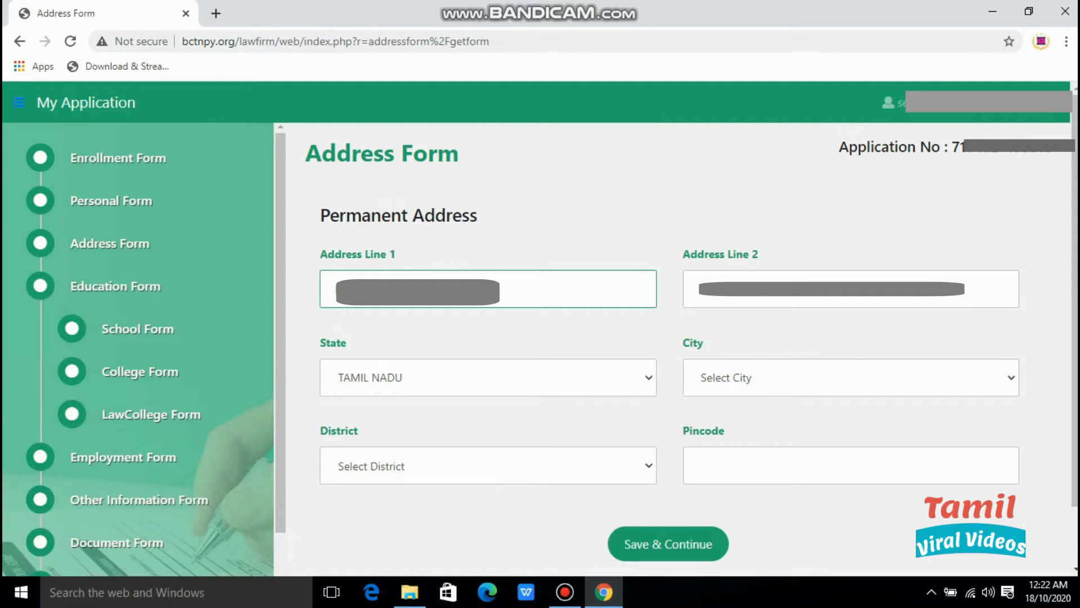
{"action": "left_click", "coordinate": [699, 289]}
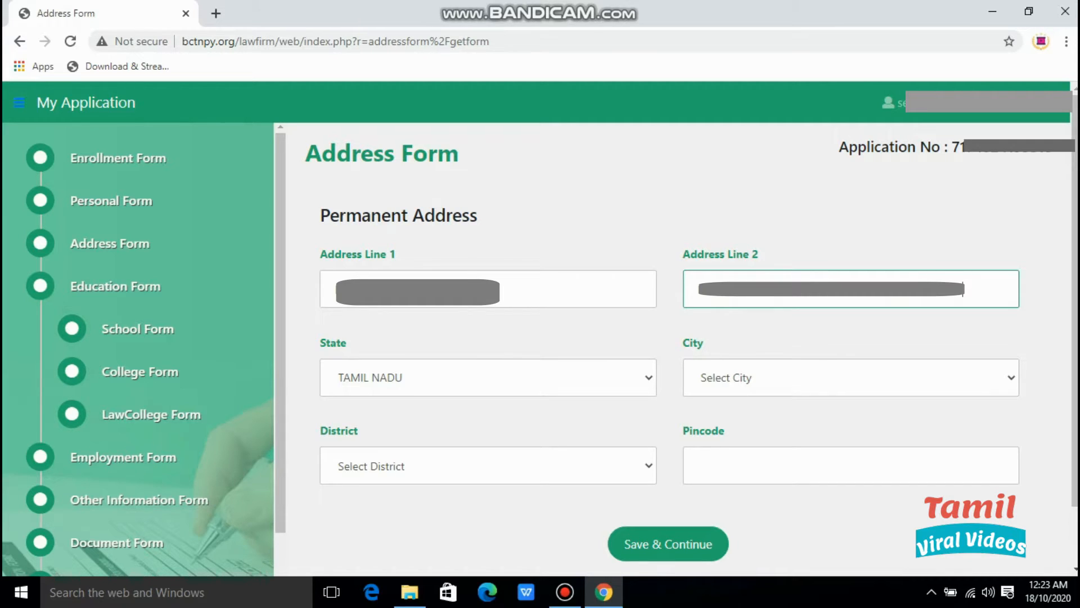
{"action": "type", "text": "COLONY"}
Keep state TAMIL NADU and choose CHENNAI as both city and district.
{"action": "left_click", "coordinate": [488, 378]}
{"action": "left_click", "coordinate": [394, 404]}
{"action": "left_click", "coordinate": [851, 377]}
{"action": "scroll", "coordinate": [788, 159], "scroll_direction": "down", "scroll_amount": 1}
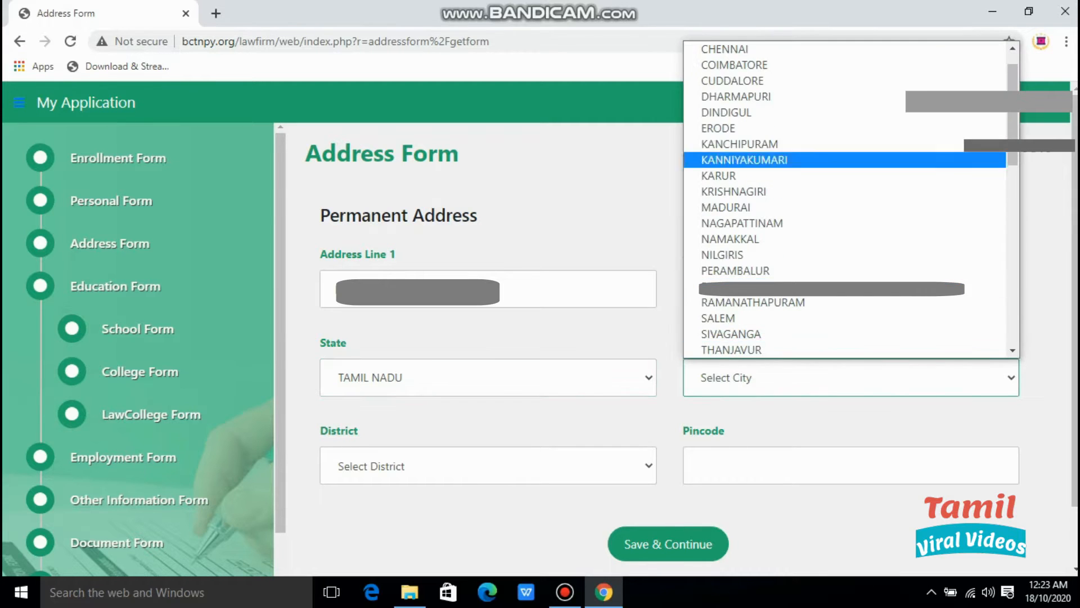
{"action": "left_click", "coordinate": [748, 49]}
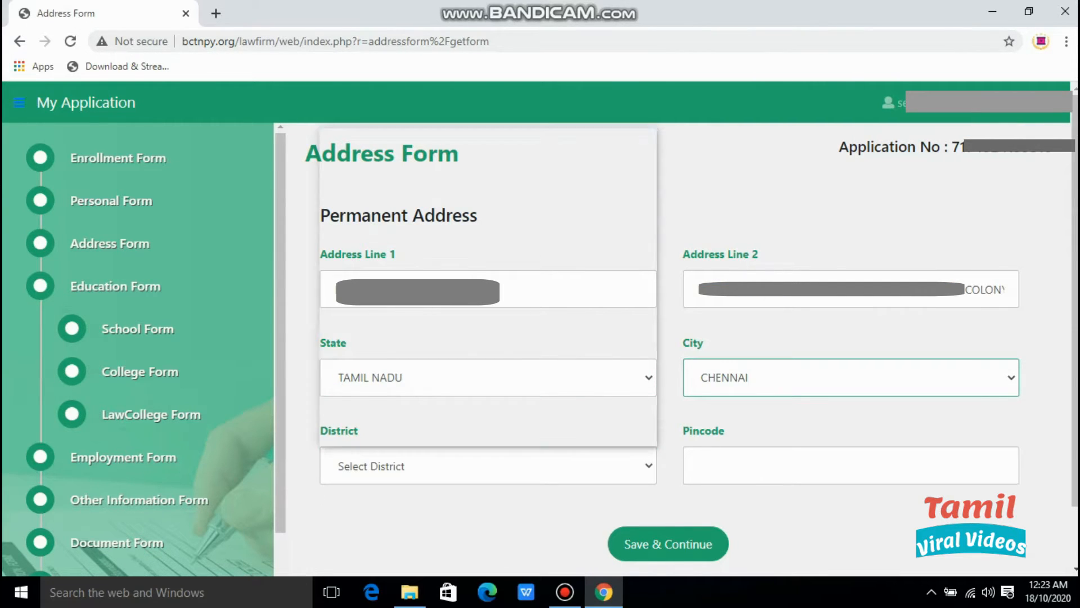
{"action": "left_click", "coordinate": [488, 466]}
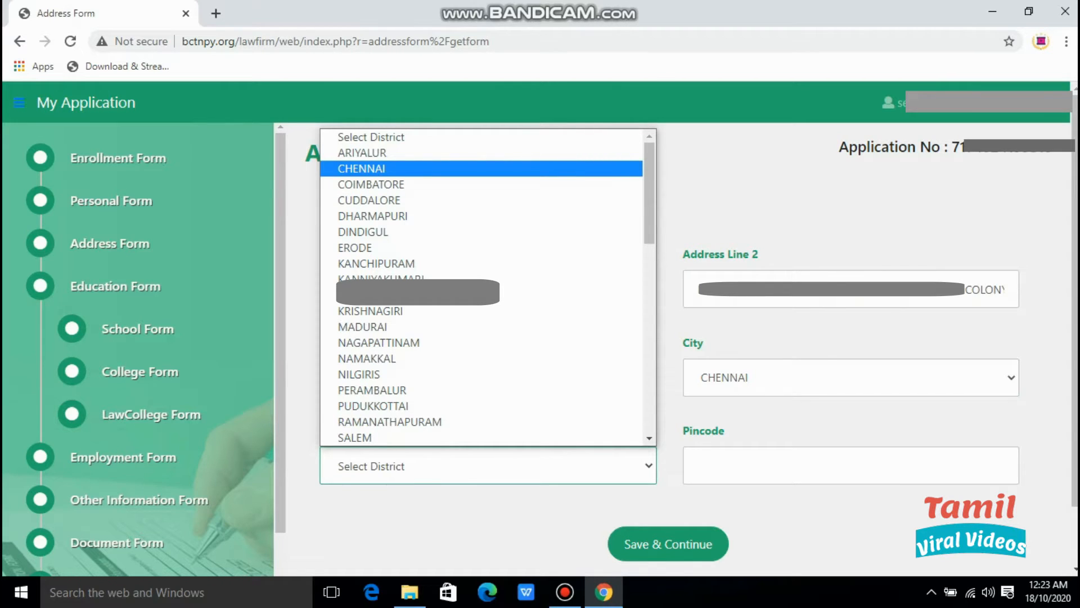
{"action": "left_click", "coordinate": [481, 169]}
Enter the pincode, confirm district CHENNAI, and save the Address Form.
{"action": "left_click", "coordinate": [851, 466]}
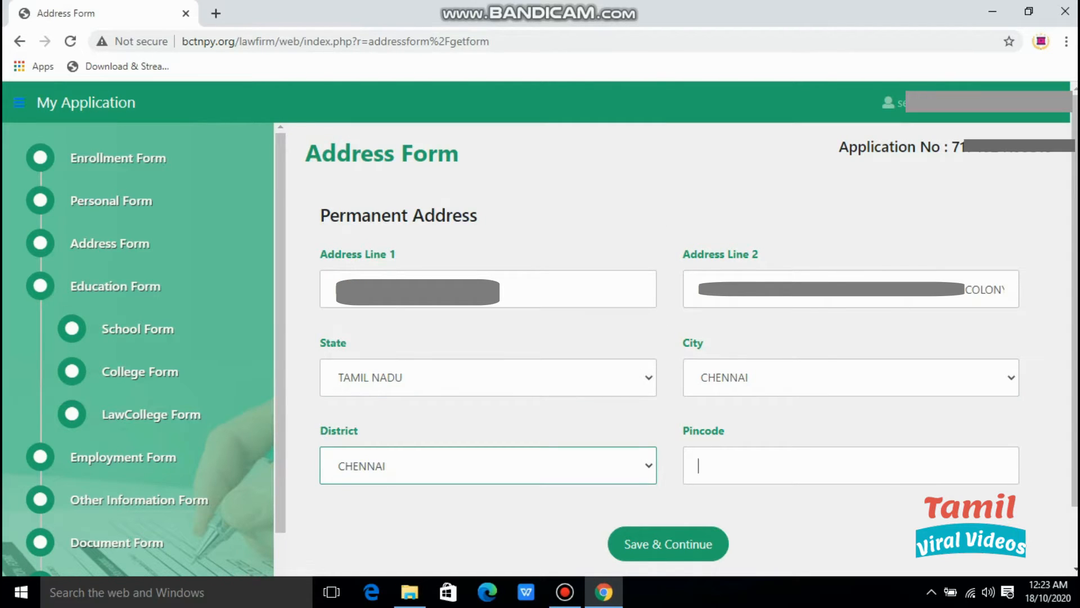
{"action": "type", "text": "600062"}
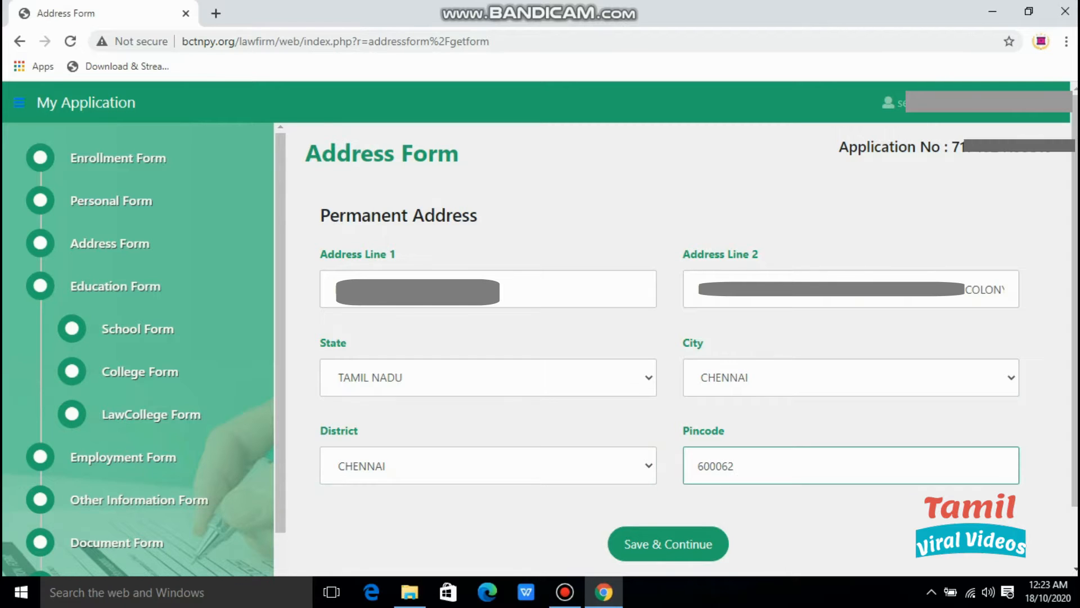
{"action": "left_click", "coordinate": [488, 466]}
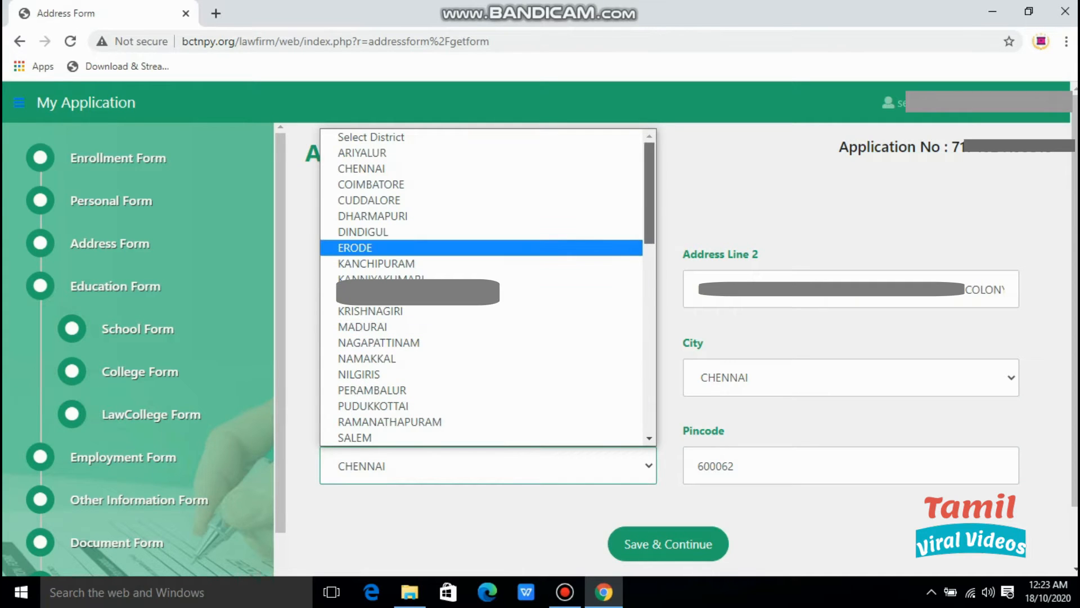
{"action": "scroll", "coordinate": [487, 287], "scroll_direction": "down", "scroll_amount": 3}
{"action": "left_click", "coordinate": [670, 225]}
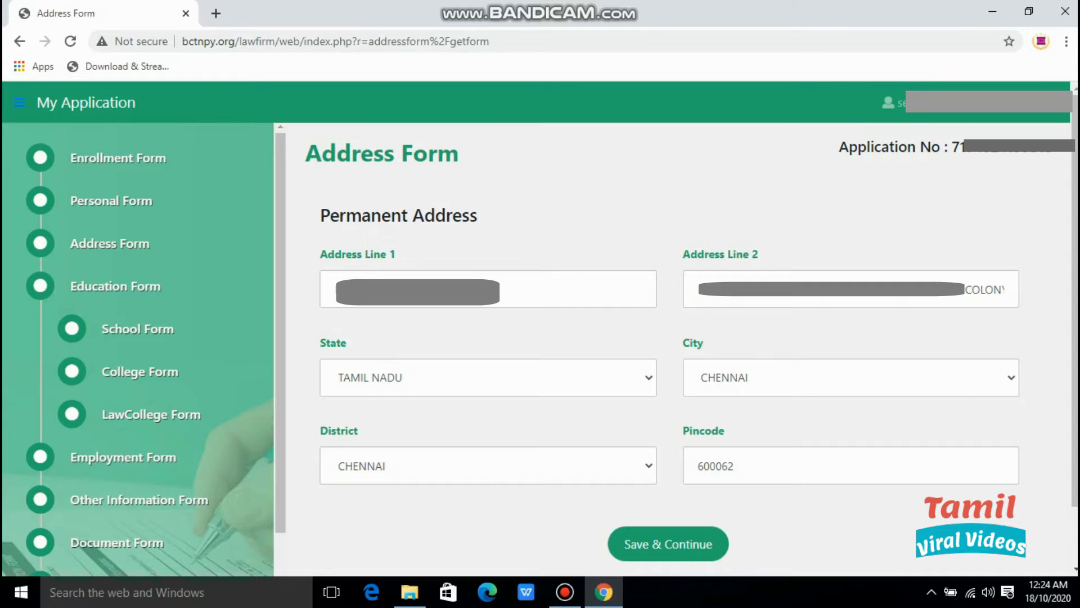
{"action": "left_click", "coordinate": [668, 544]}
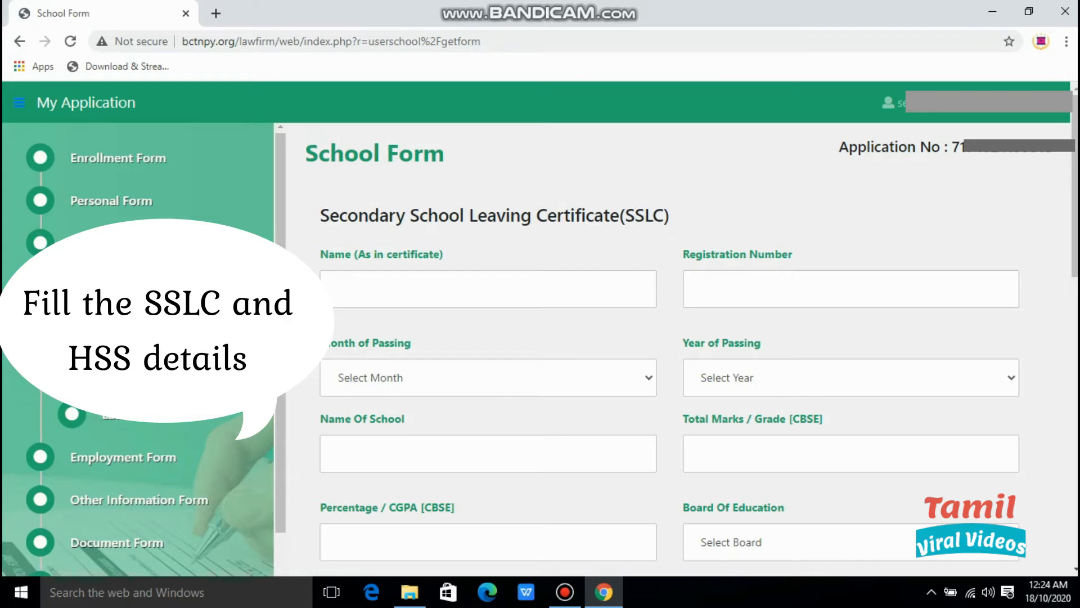
Fill in the SSLC and HSC details on the School Form.
{"action": "left_click", "coordinate": [488, 288]}
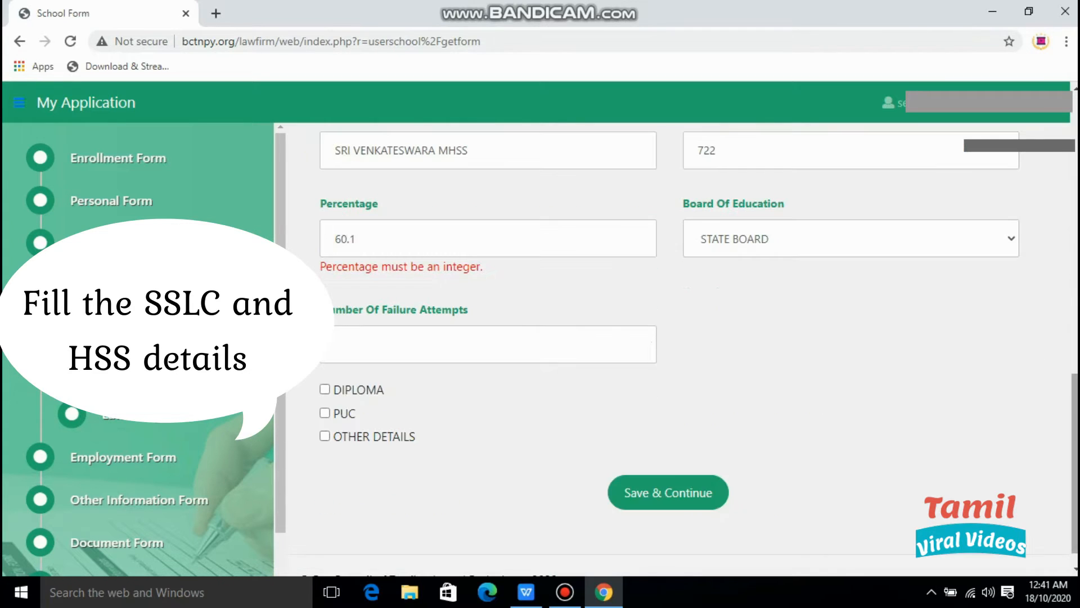
{"action": "scroll", "coordinate": [698, 349], "scroll_direction": "up", "scroll_amount": 10}
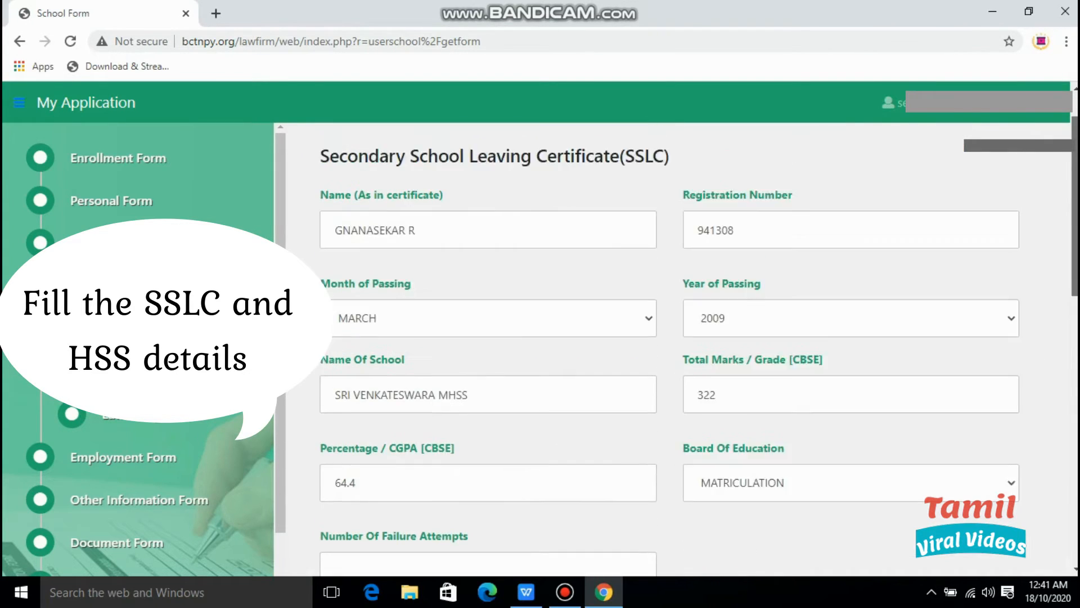
{"action": "scroll", "coordinate": [698, 349], "scroll_direction": "up", "scroll_amount": 1}
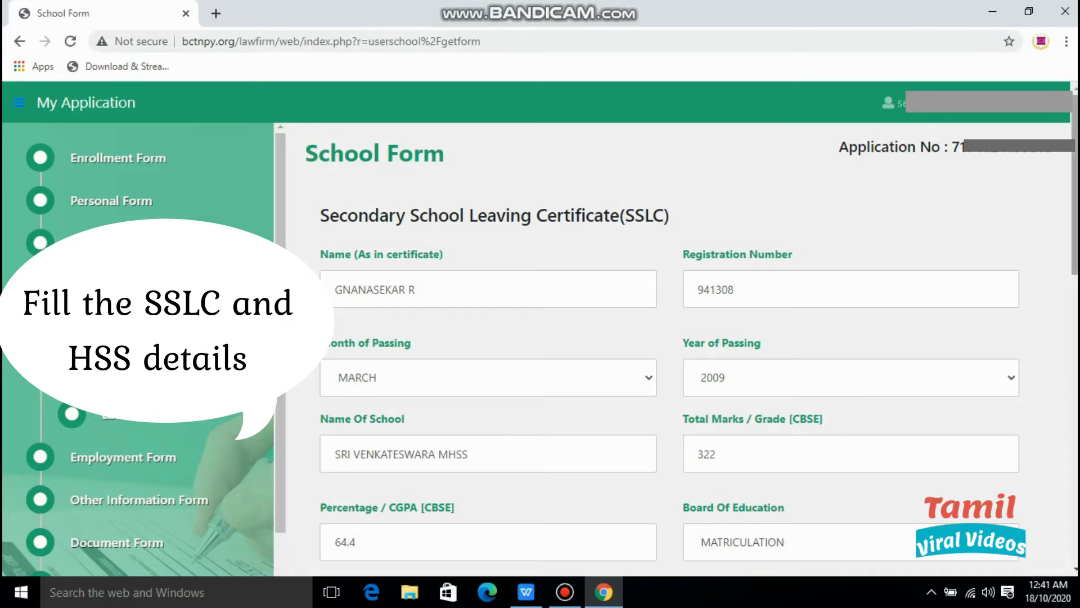
{"action": "scroll", "coordinate": [692, 338], "scroll_direction": "down", "scroll_amount": 1}
{"action": "scroll", "coordinate": [692, 337], "scroll_direction": "down", "scroll_amount": 2}
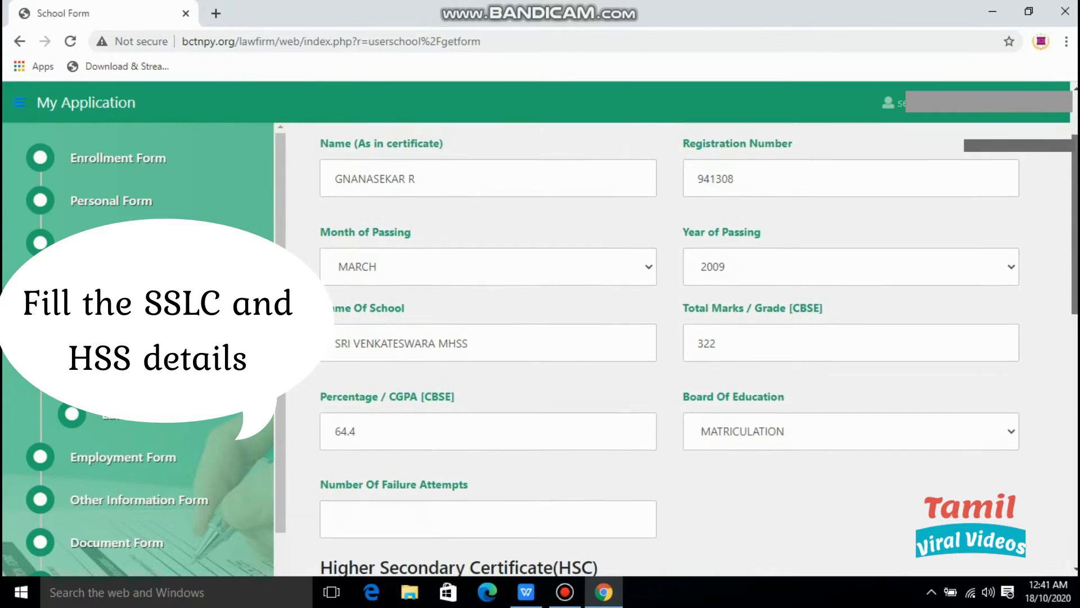
{"action": "scroll", "coordinate": [692, 338], "scroll_direction": "down", "scroll_amount": 3}
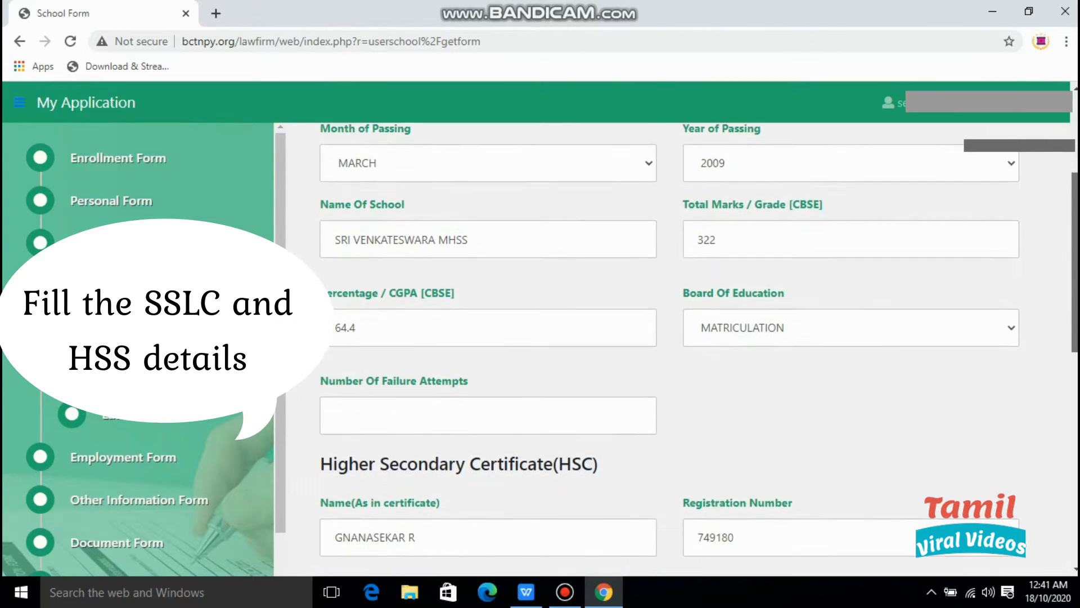
{"action": "scroll", "coordinate": [692, 338], "scroll_direction": "down", "scroll_amount": 2}
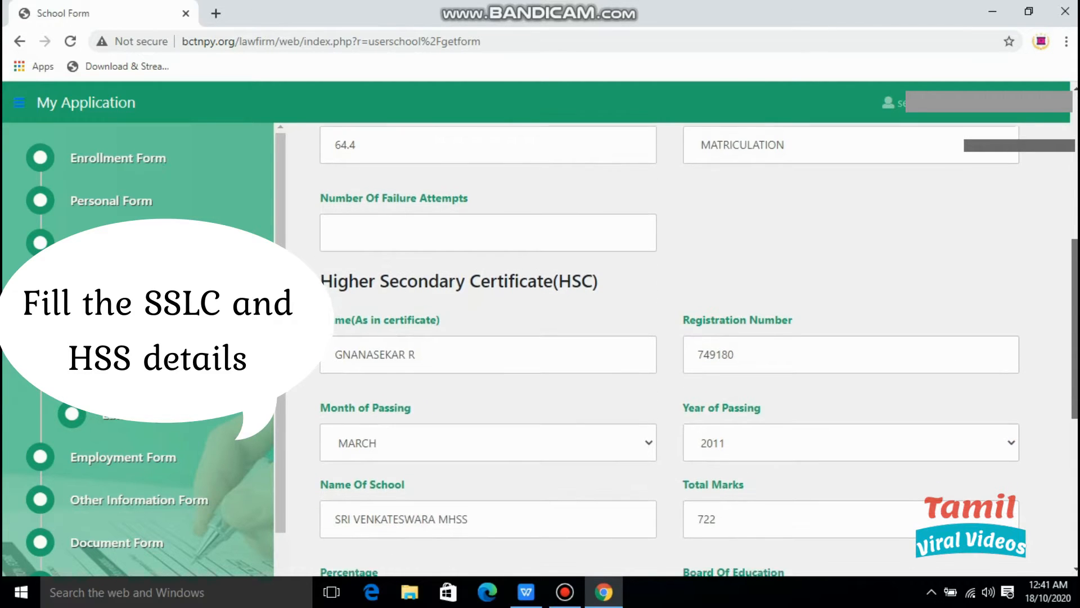
{"action": "scroll", "coordinate": [692, 338], "scroll_direction": "down", "scroll_amount": 2}
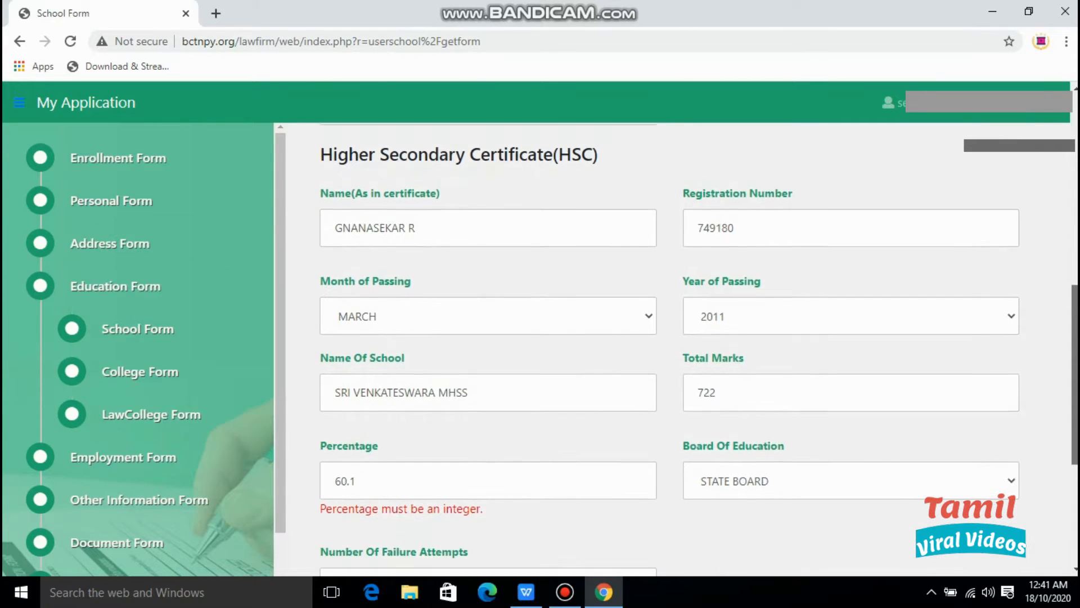
{"action": "scroll", "coordinate": [692, 337], "scroll_direction": "down", "scroll_amount": 3}
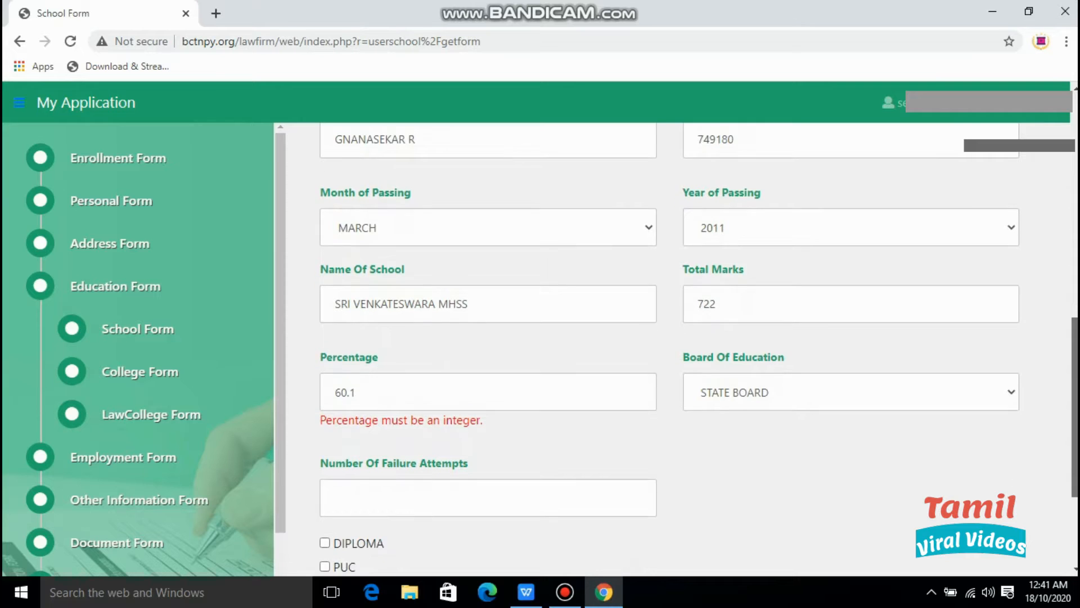
{"action": "scroll", "coordinate": [692, 337], "scroll_direction": "down", "scroll_amount": 1}
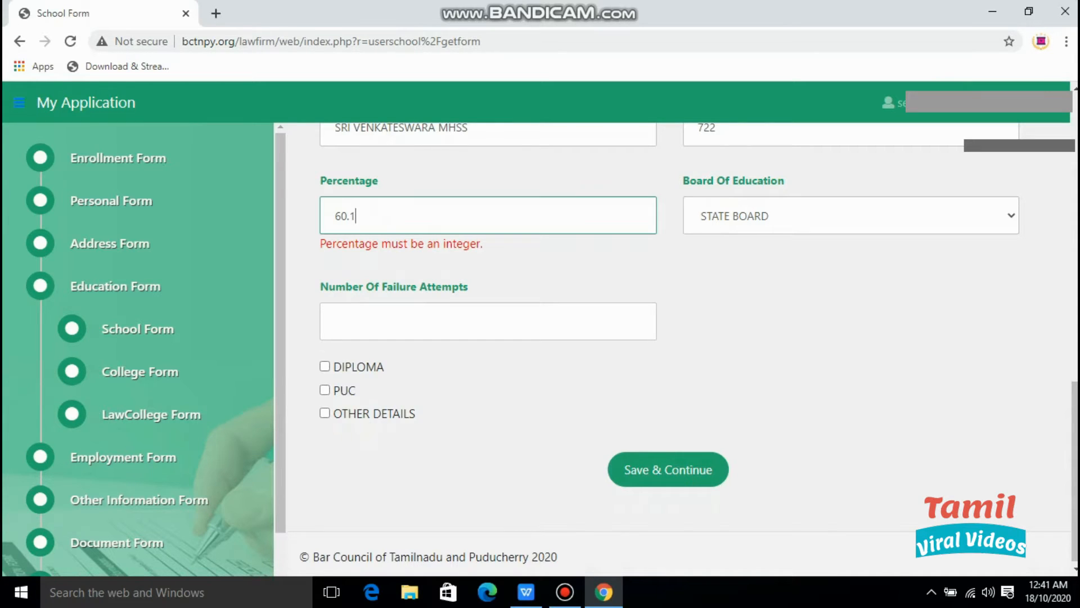
Change the HSC percentage to 60 and save the school details.
{"action": "left_click_drag", "start_coordinate": [319, 287], "coordinate": [470, 287]}
{"action": "left_click", "coordinate": [535, 276]}
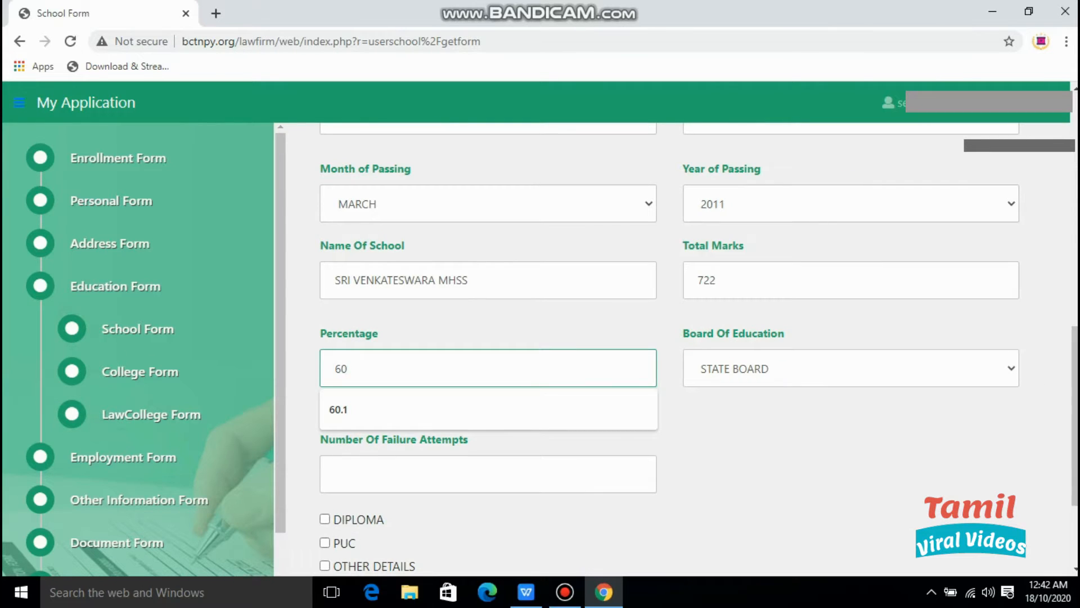
{"action": "key", "text": "Tab"}
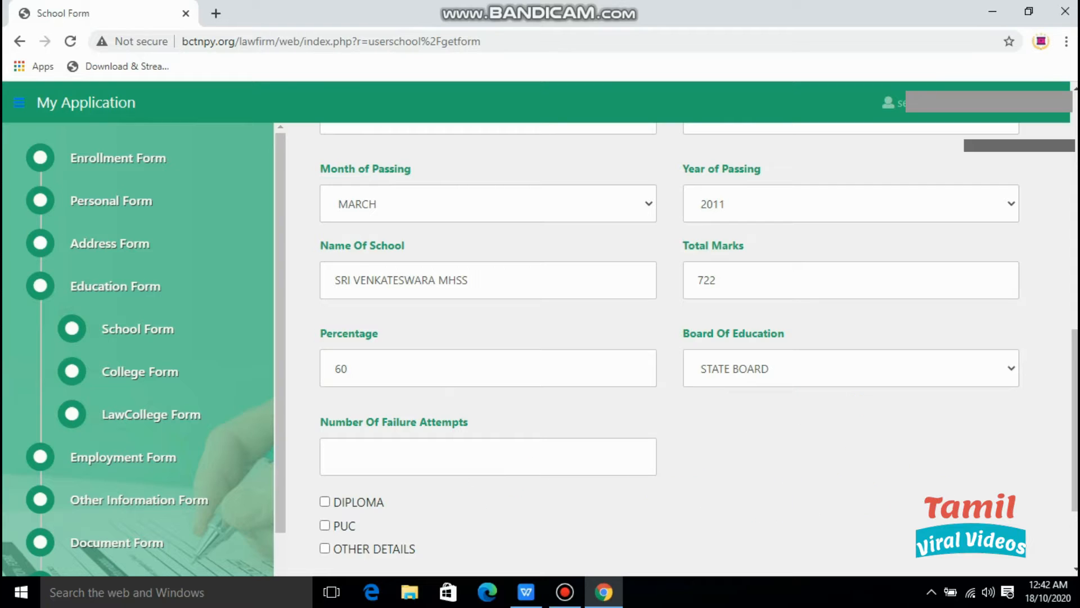
{"action": "scroll", "coordinate": [670, 337], "scroll_direction": "down", "scroll_amount": 2}
{"action": "left_click", "coordinate": [667, 498]}
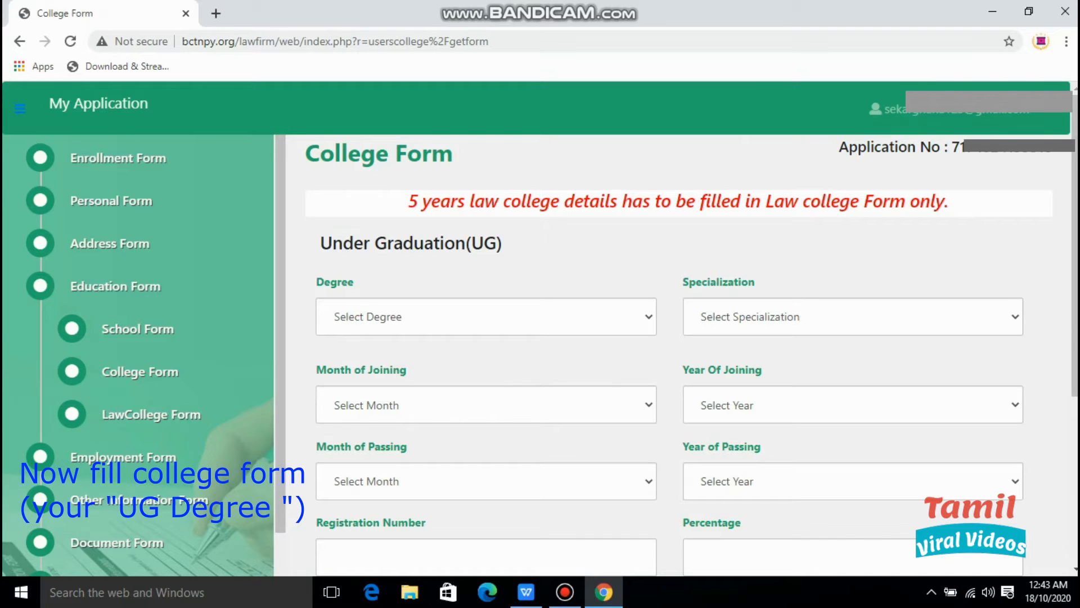
Choose BE as the UG degree.
{"action": "left_click", "coordinate": [486, 317]}
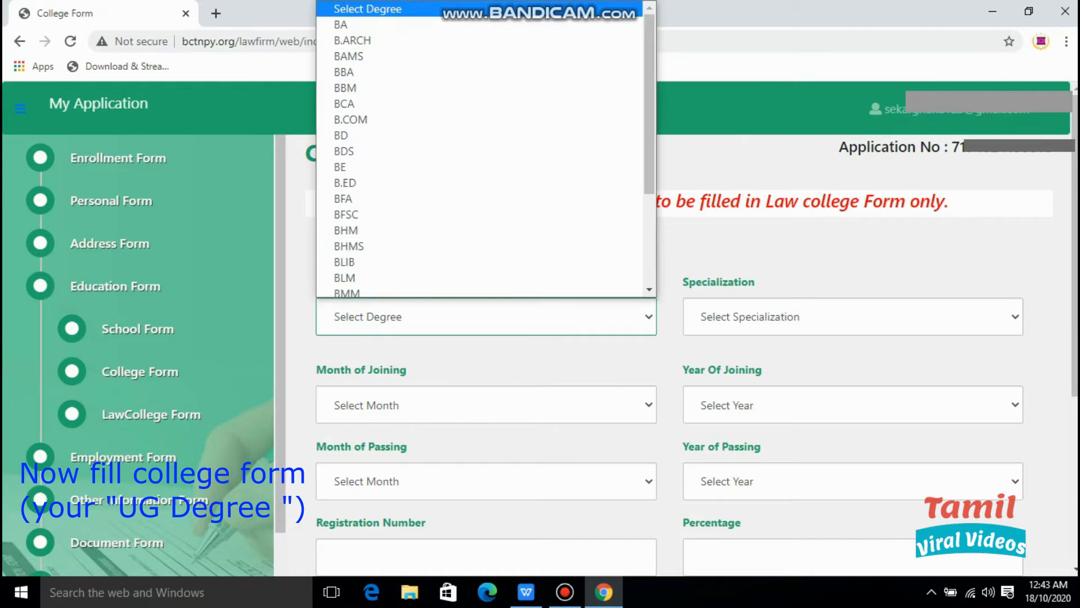
{"action": "left_click", "coordinate": [672, 245]}
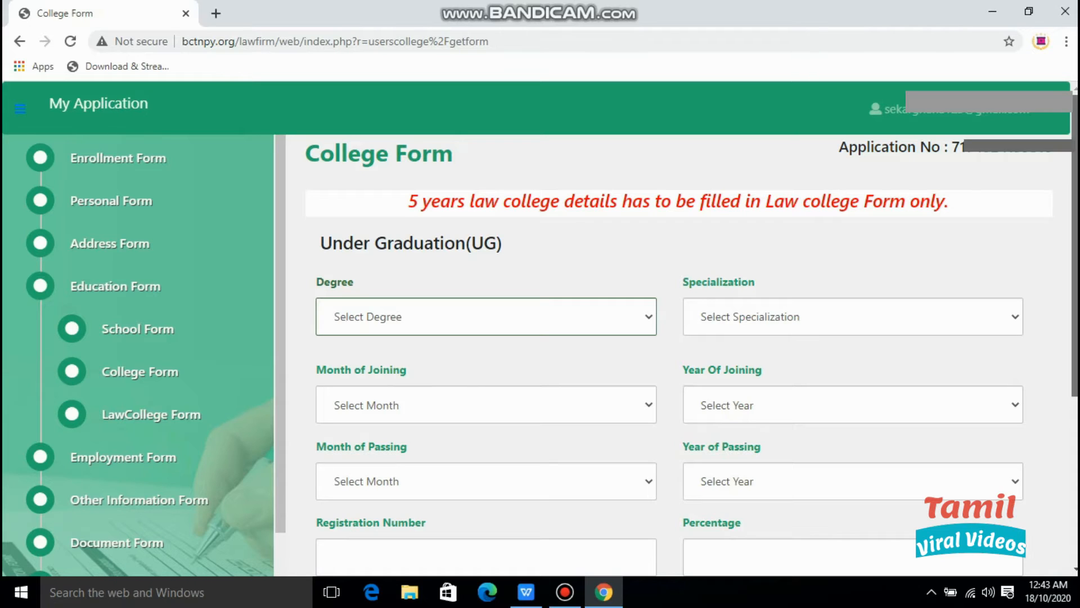
{"action": "scroll", "coordinate": [692, 355], "scroll_direction": "down", "scroll_amount": 5}
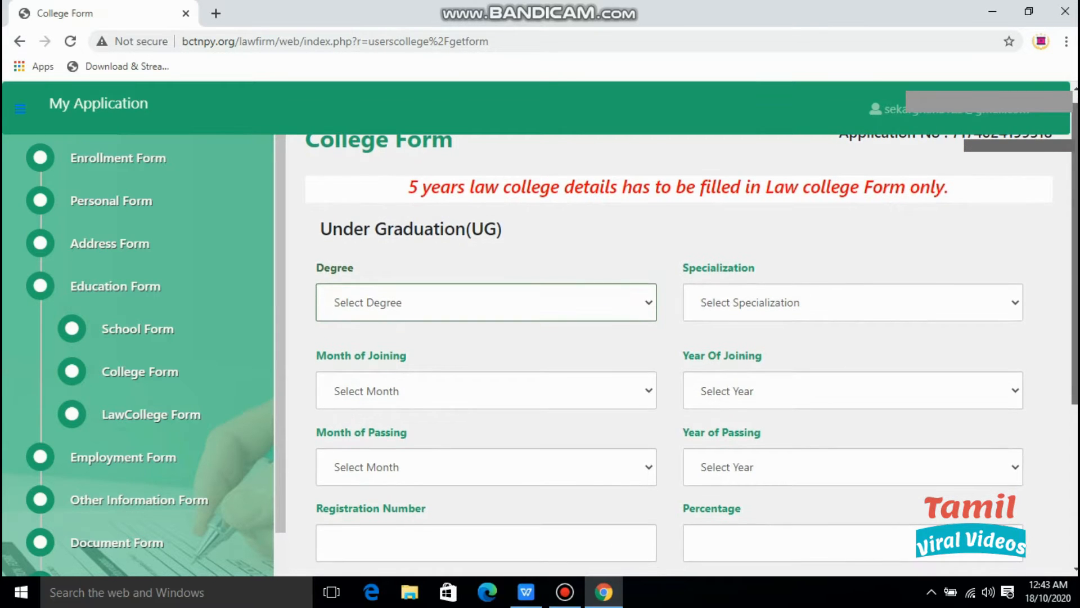
{"action": "scroll", "coordinate": [688, 356], "scroll_direction": "up", "scroll_amount": 5}
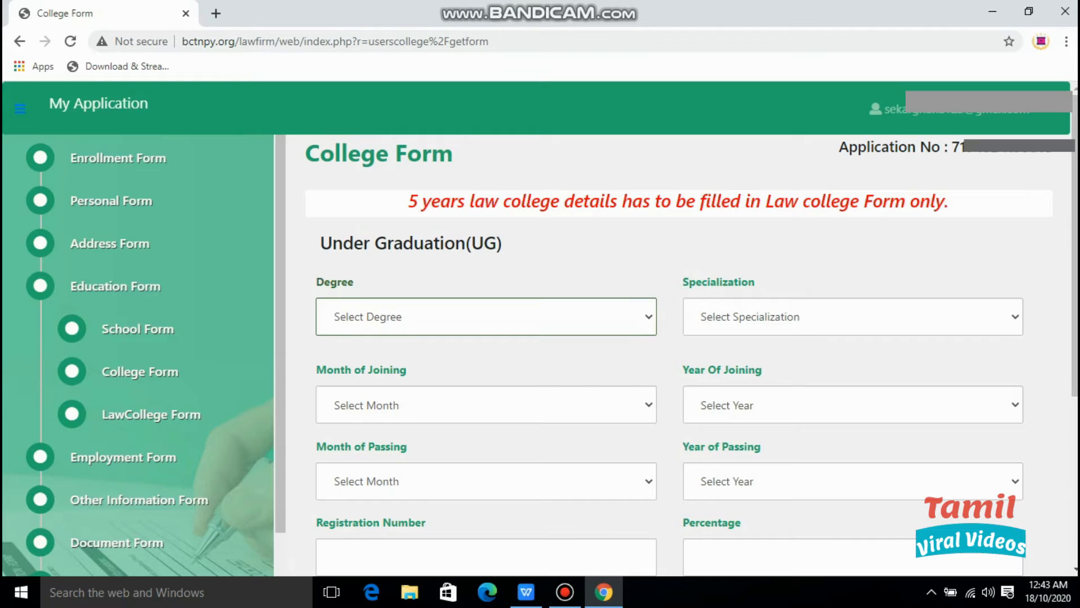
{"action": "left_click", "coordinate": [534, 318]}
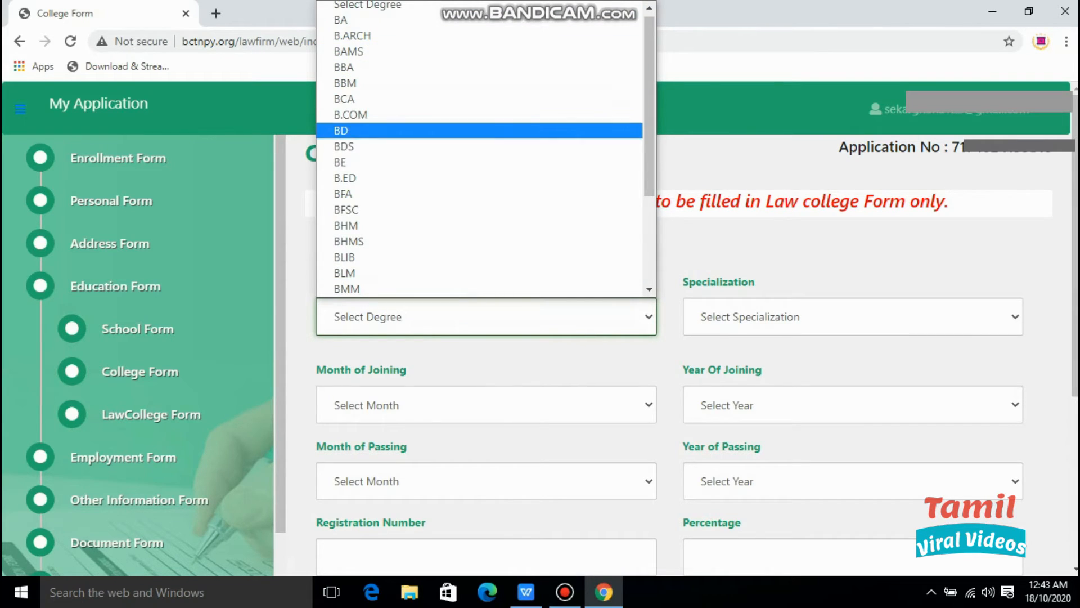
{"action": "left_click", "coordinate": [479, 162]}
Choose ENGINEERING as the UG specialization.
{"action": "left_click", "coordinate": [853, 316]}
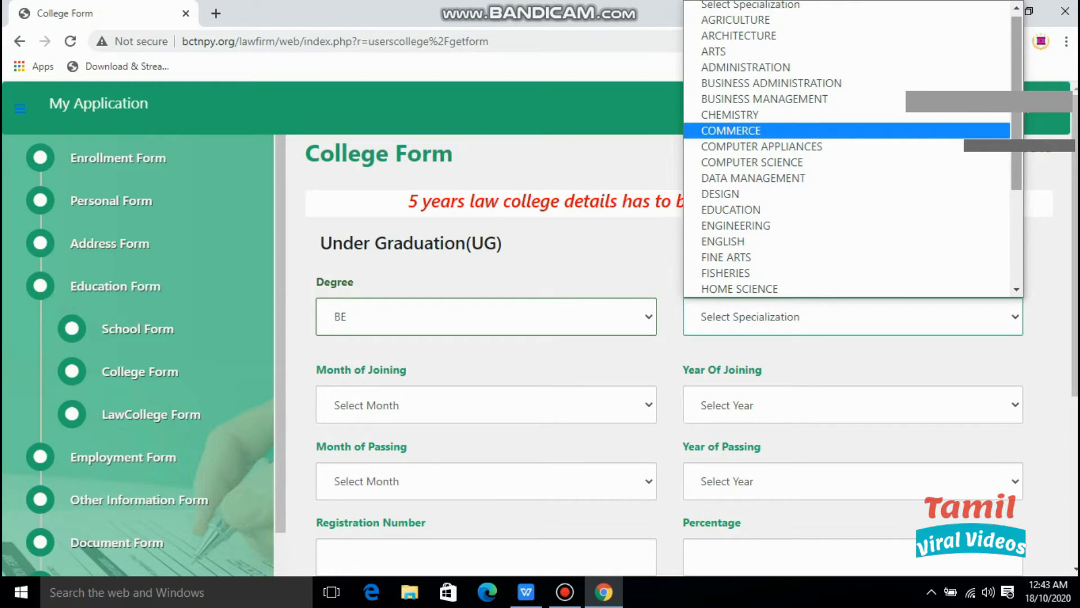
{"action": "scroll", "coordinate": [788, 130], "scroll_direction": "down", "scroll_amount": 2}
{"action": "scroll", "coordinate": [788, 130], "scroll_direction": "down", "scroll_amount": 1}
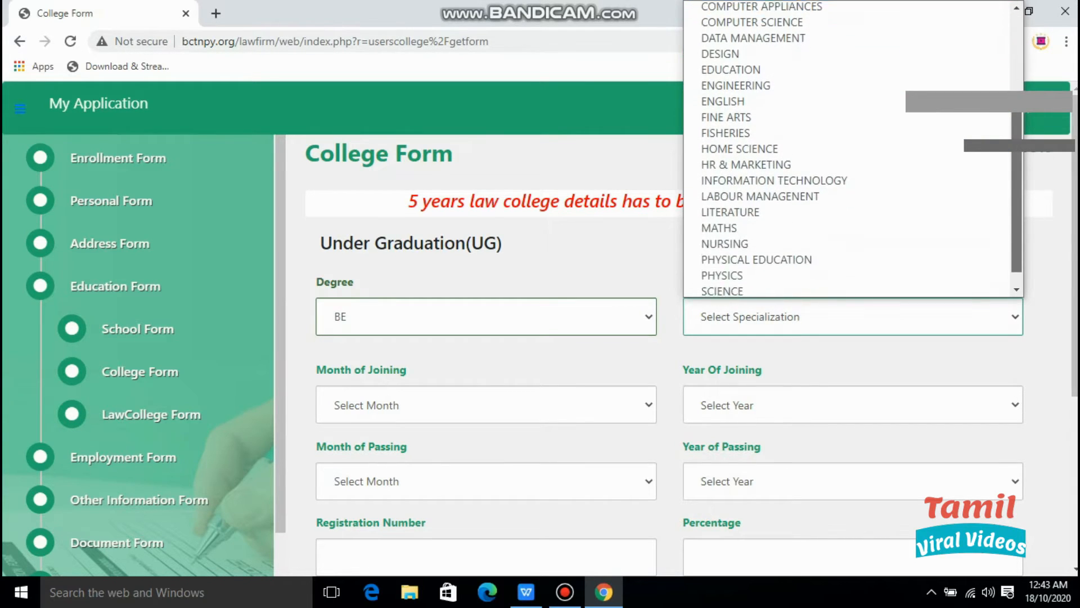
{"action": "scroll", "coordinate": [788, 157], "scroll_direction": "up", "scroll_amount": 2}
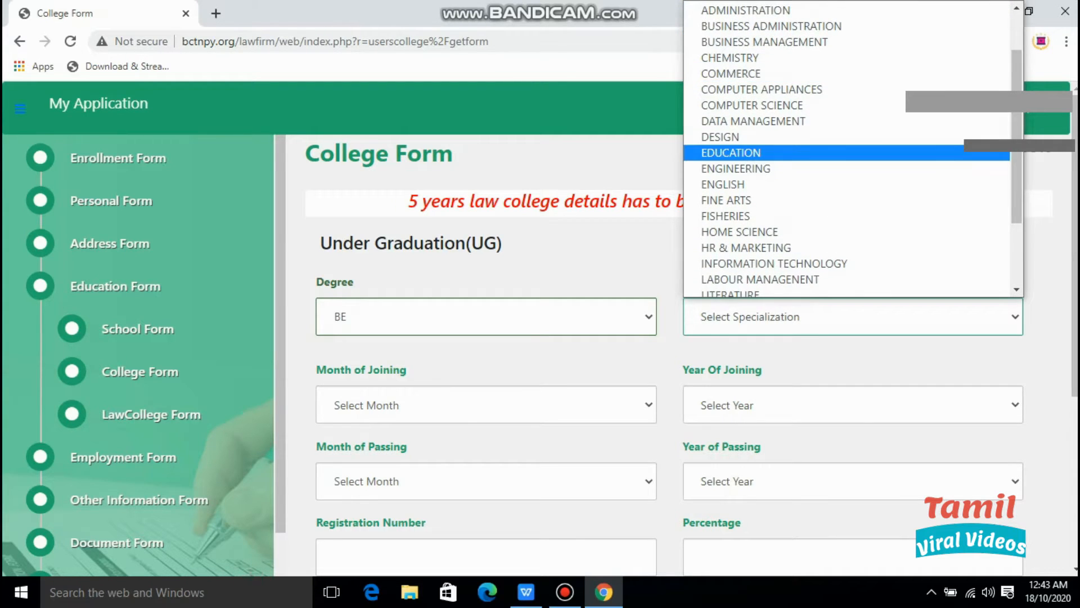
{"action": "scroll", "coordinate": [788, 152], "scroll_direction": "up", "scroll_amount": 2}
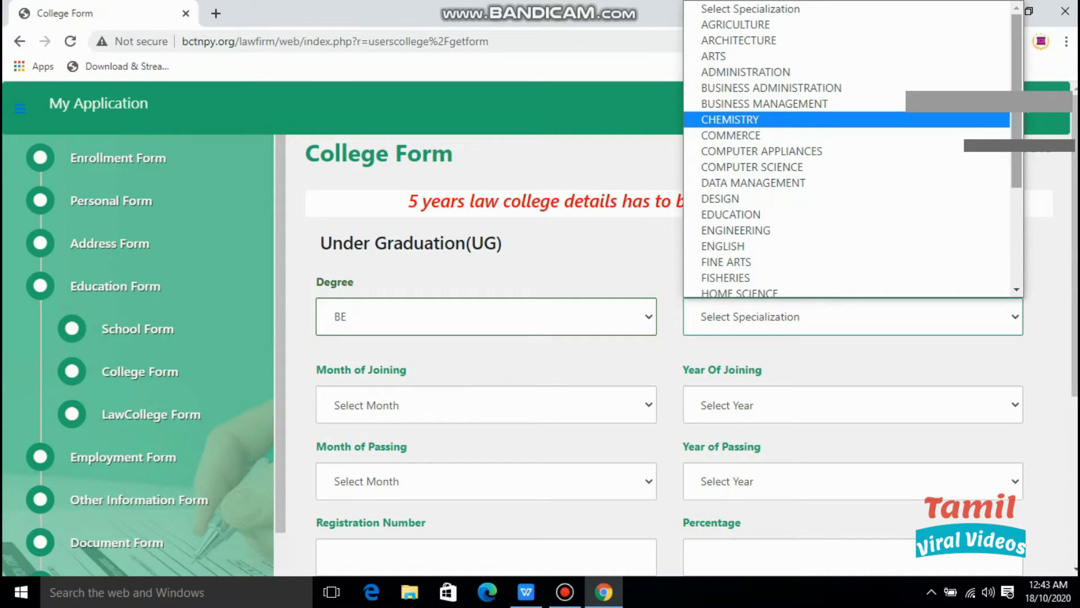
{"action": "scroll", "coordinate": [788, 120], "scroll_direction": "down", "scroll_amount": 1}
{"action": "scroll", "coordinate": [788, 119], "scroll_direction": "down", "scroll_amount": 2}
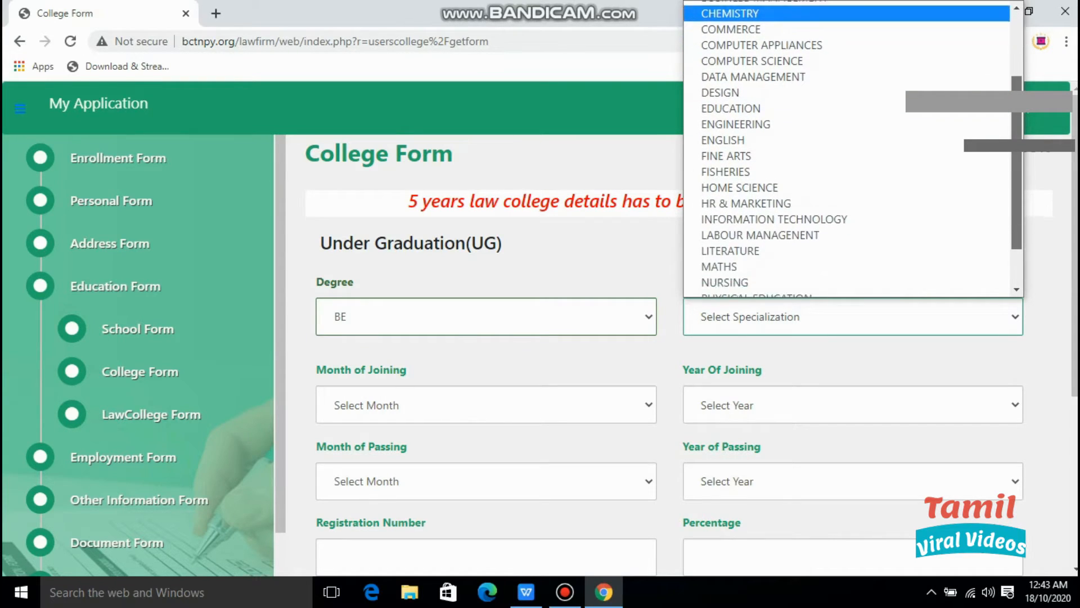
{"action": "scroll", "coordinate": [788, 88], "scroll_direction": "down", "scroll_amount": 1}
{"action": "scroll", "coordinate": [787, 88], "scroll_direction": "up", "scroll_amount": 3}
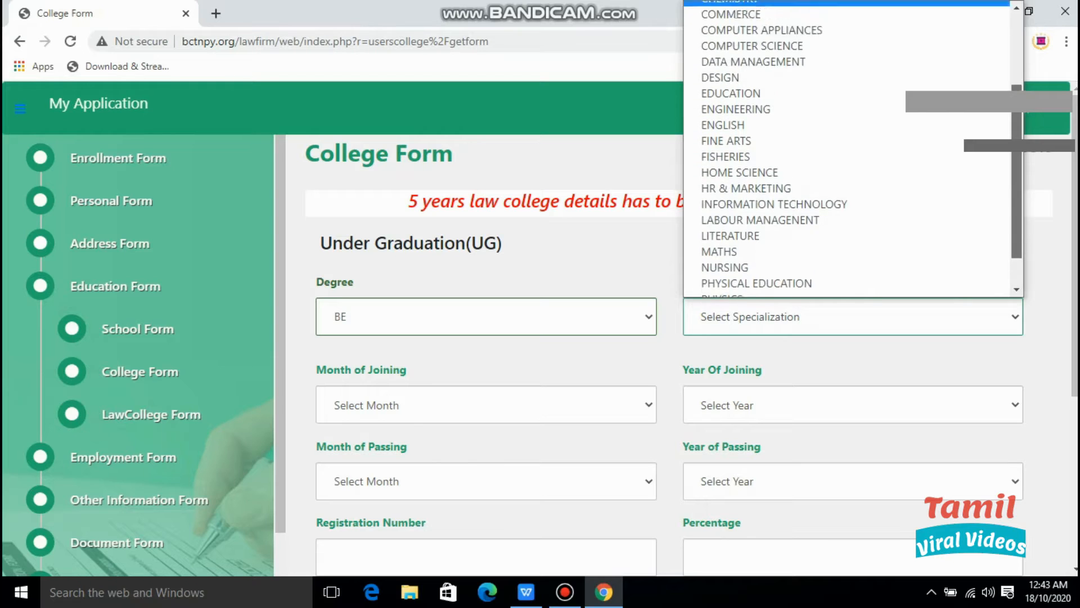
{"action": "scroll", "coordinate": [788, 90], "scroll_direction": "up", "scroll_amount": 1}
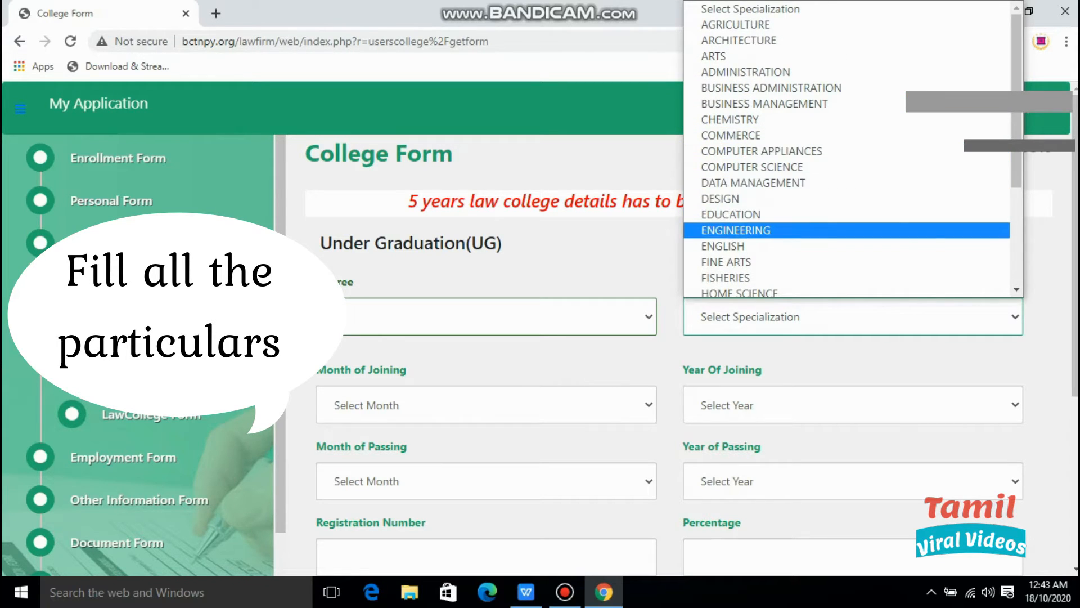
{"action": "left_click", "coordinate": [736, 230]}
{"action": "left_click", "coordinate": [486, 404]}
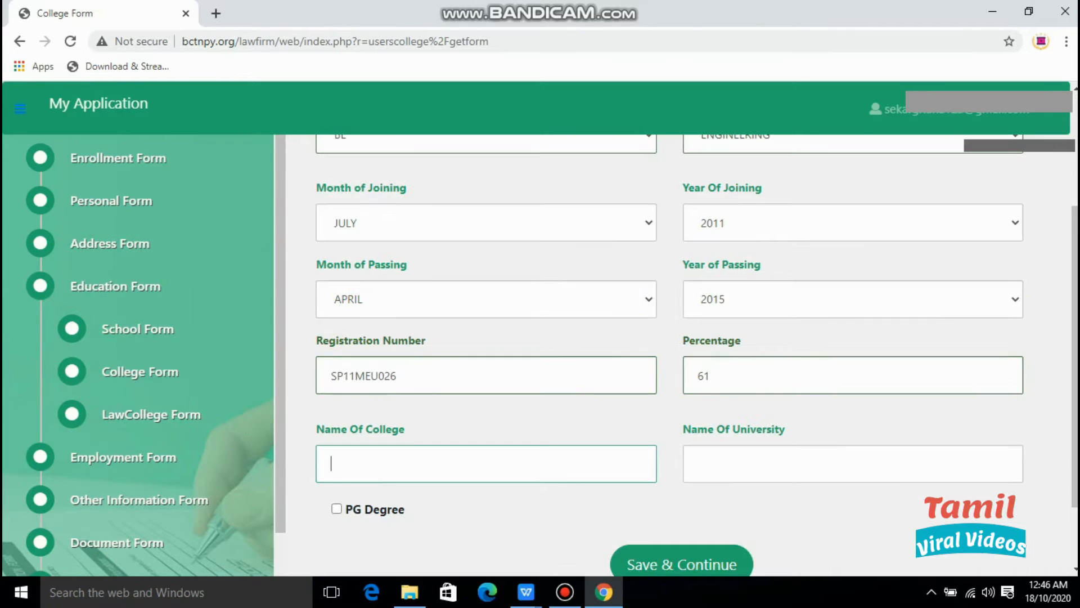
Enter ST. PETERS UNIVERSITY as college and university name and save the College Form.
{"action": "type", "text": "ST. PETERS UNIVERSITY"}
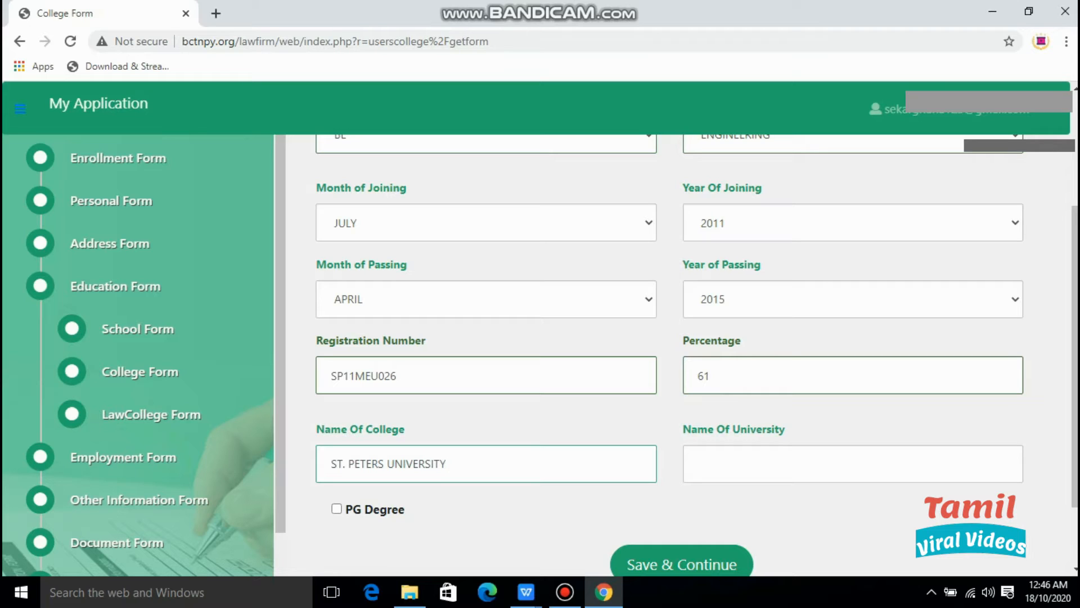
{"action": "key", "text": "Tab"}
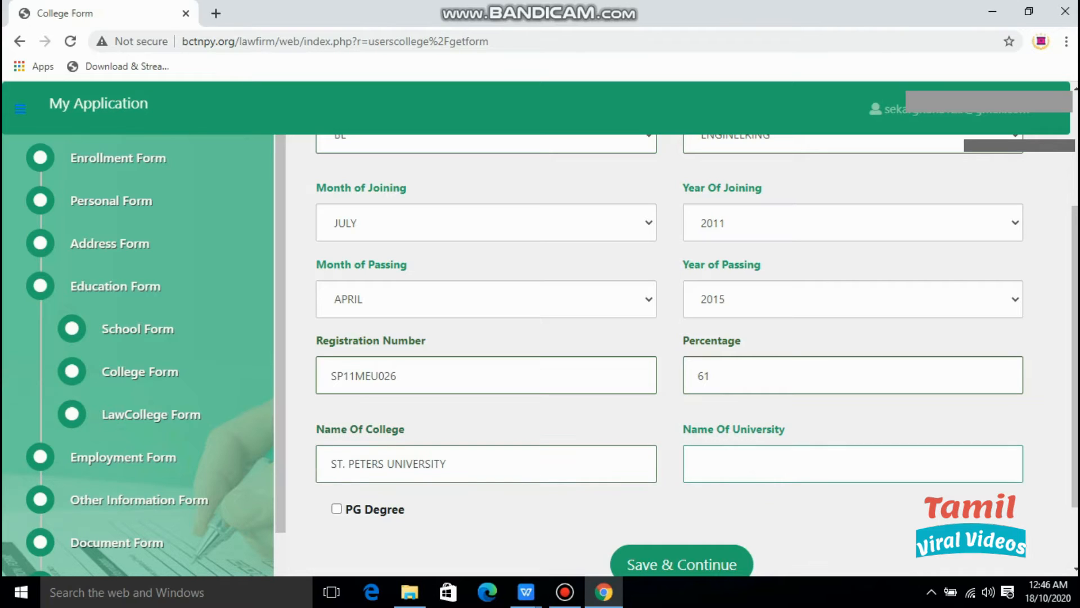
{"action": "type", "text": "ST.PETERS UNIVERSITY"}
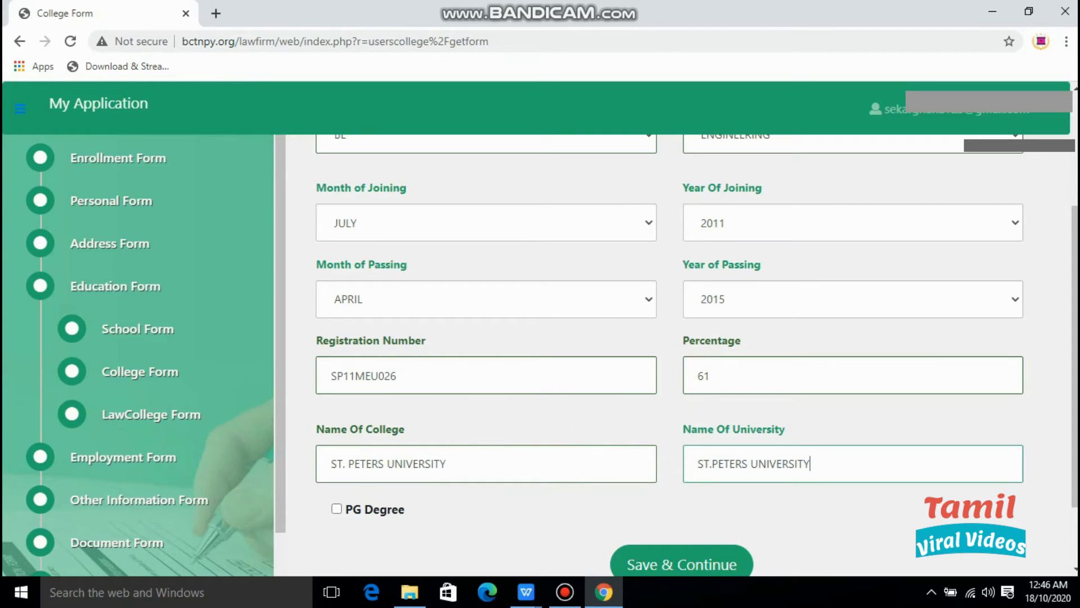
{"action": "scroll", "coordinate": [697, 355], "scroll_direction": "down", "scroll_amount": 2}
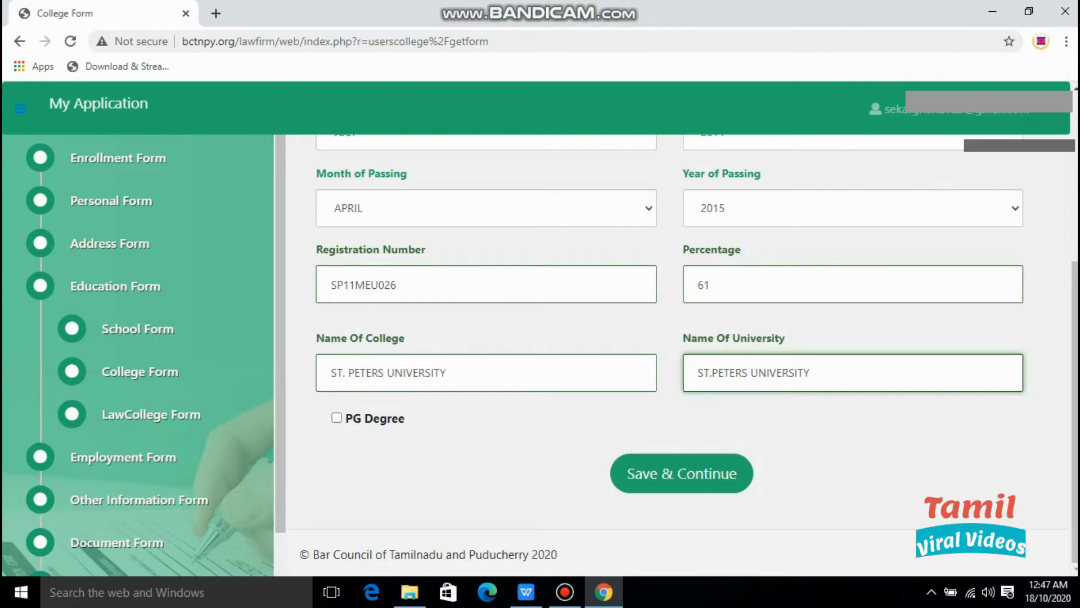
{"action": "left_click", "coordinate": [681, 473]}
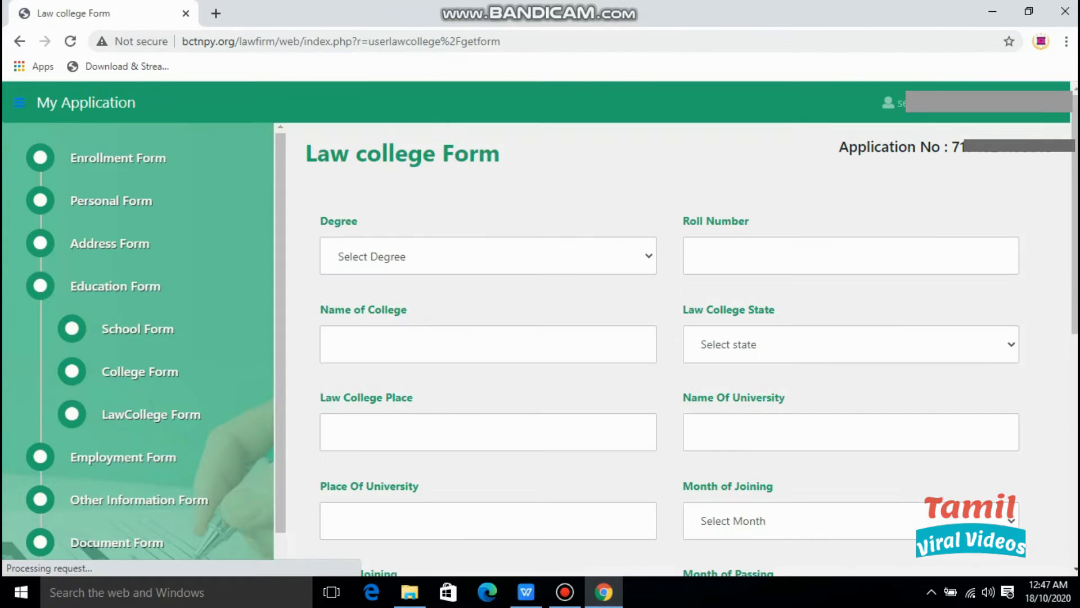
Choose LLB as the law degree and enter the roll number.
{"action": "left_click", "coordinate": [488, 256]}
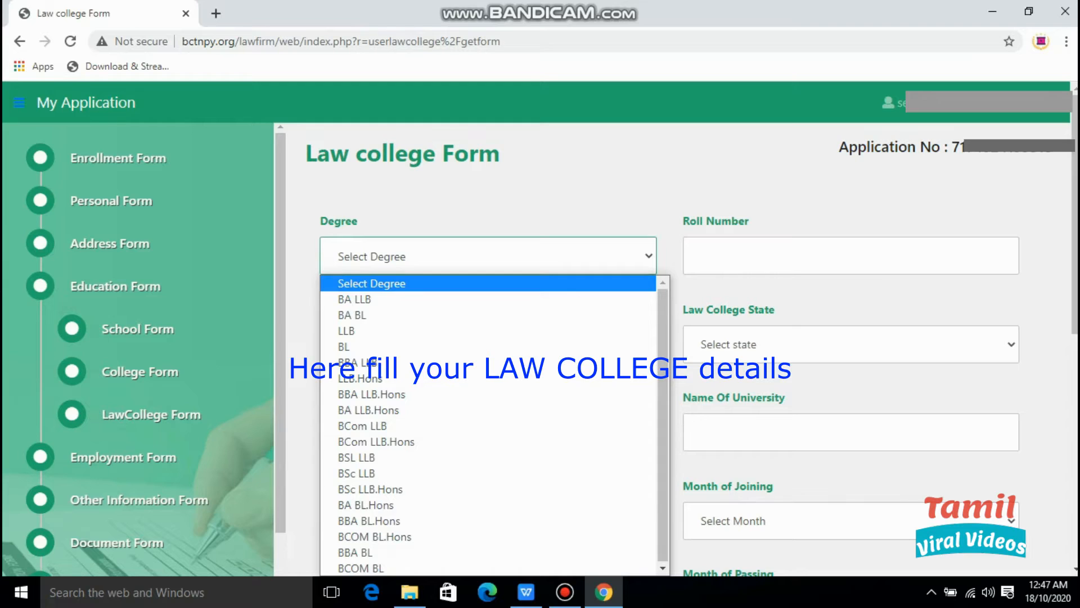
{"action": "key", "text": "Down"}
{"action": "key", "text": "Down"}
{"action": "key", "text": "Down"}
{"action": "key", "text": "Return"}
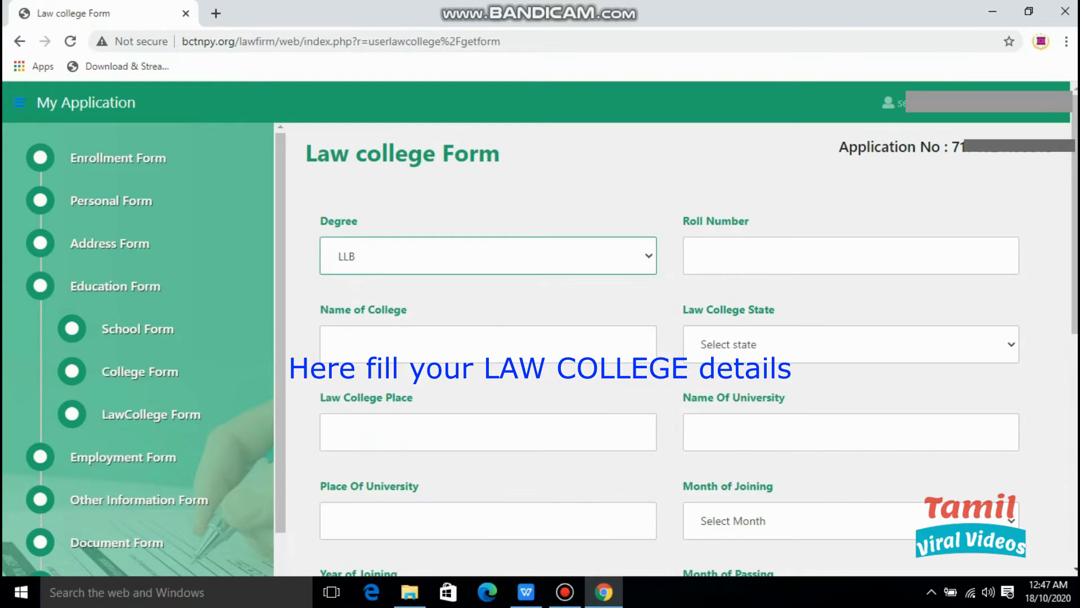
{"action": "left_click", "coordinate": [787, 256]}
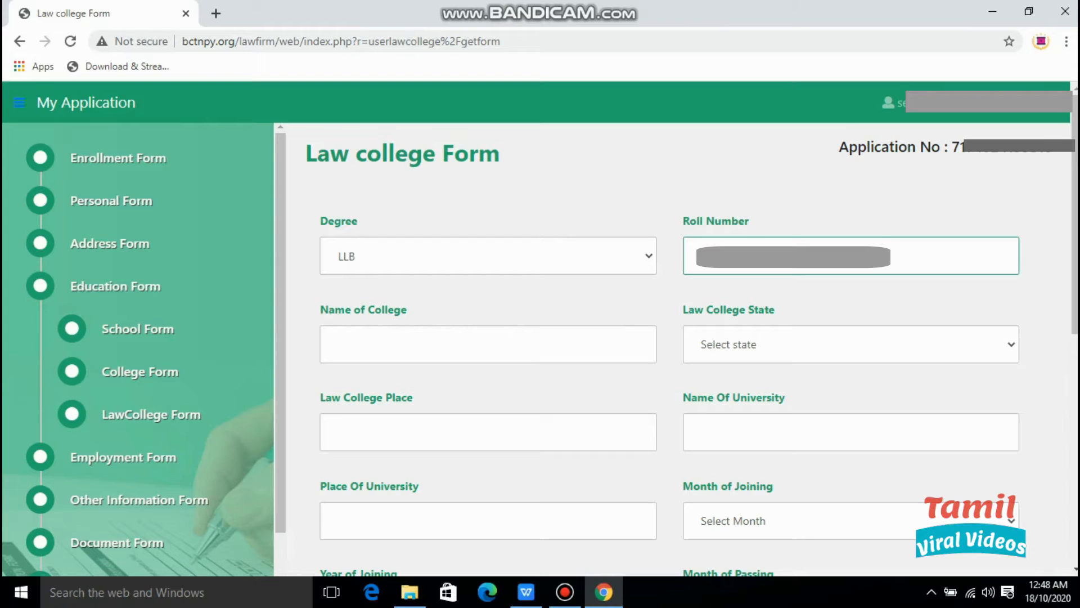
Set the law college state to ANDRA PRADESH.
{"action": "left_click", "coordinate": [335, 343]}
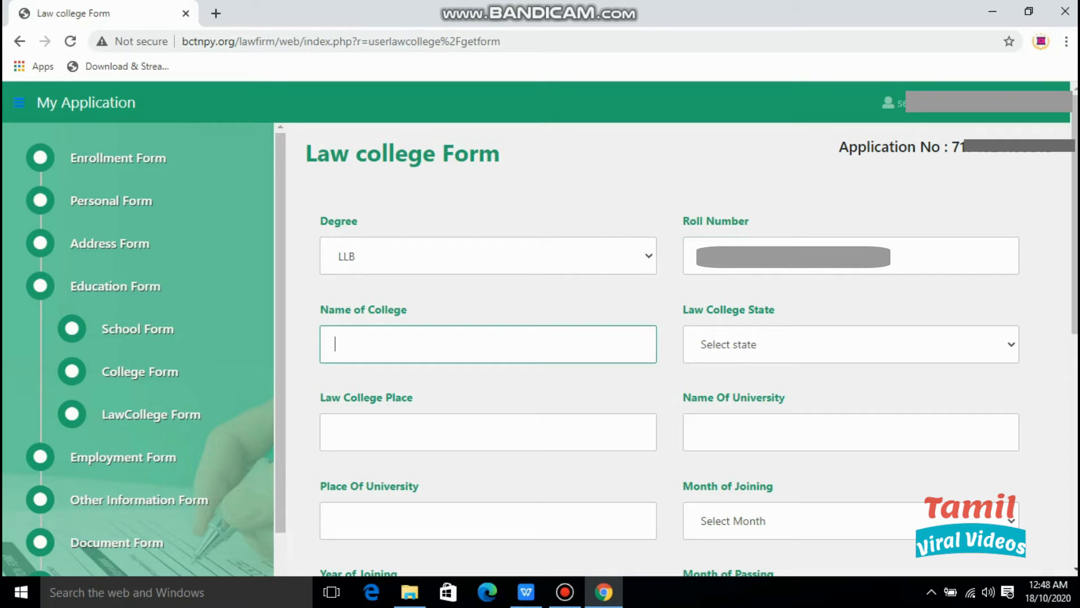
{"action": "left_click", "coordinate": [851, 344]}
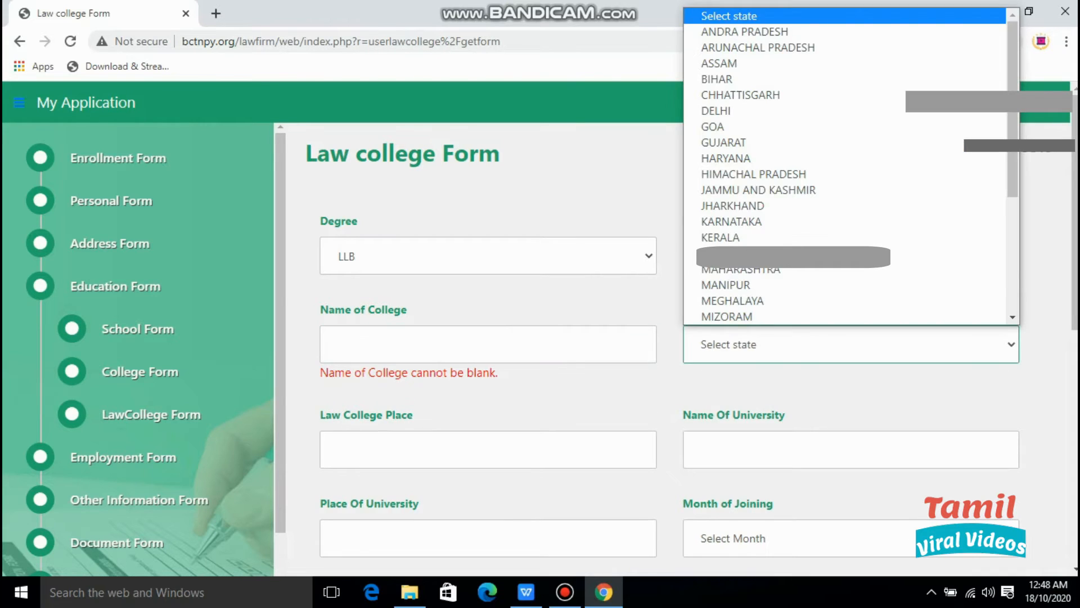
{"action": "scroll", "coordinate": [788, 126], "scroll_direction": "down", "scroll_amount": 3}
{"action": "scroll", "coordinate": [844, 169], "scroll_direction": "down", "scroll_amount": 2}
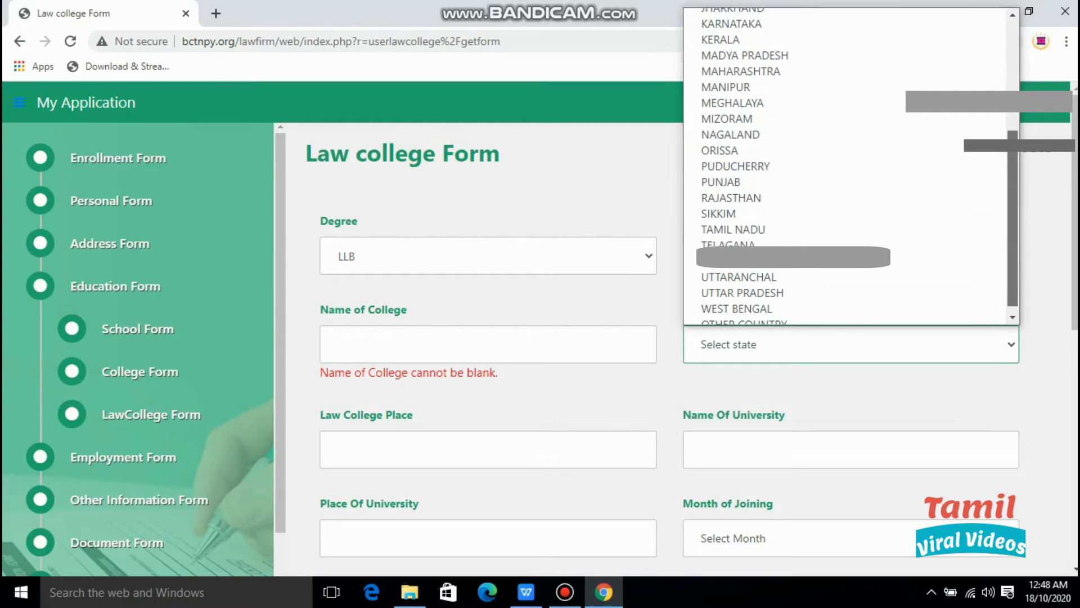
{"action": "scroll", "coordinate": [844, 168], "scroll_direction": "down", "scroll_amount": 1}
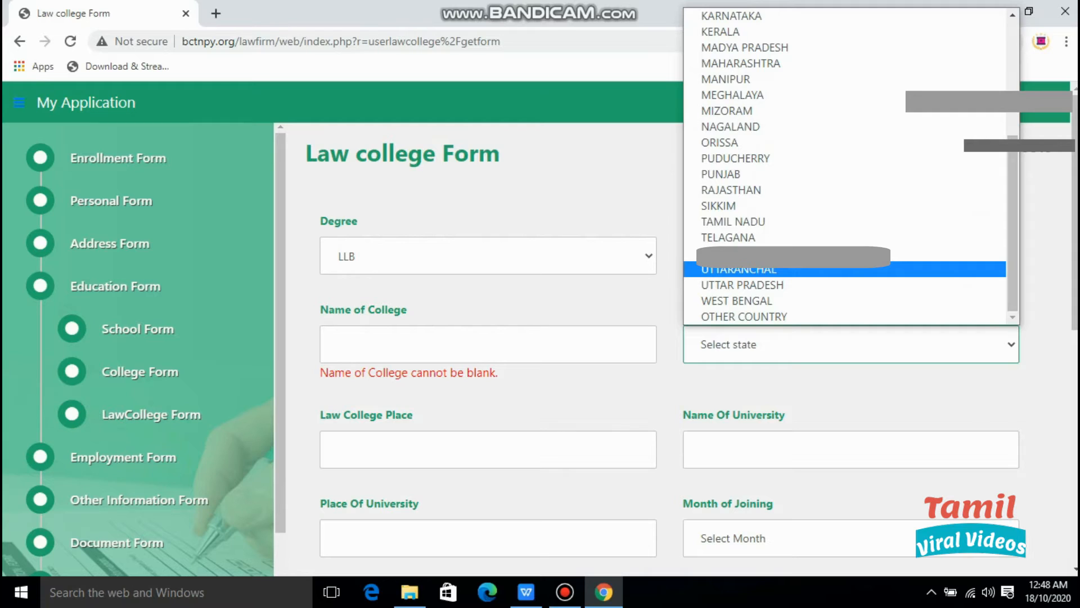
{"action": "scroll", "coordinate": [788, 265], "scroll_direction": "up", "scroll_amount": 5}
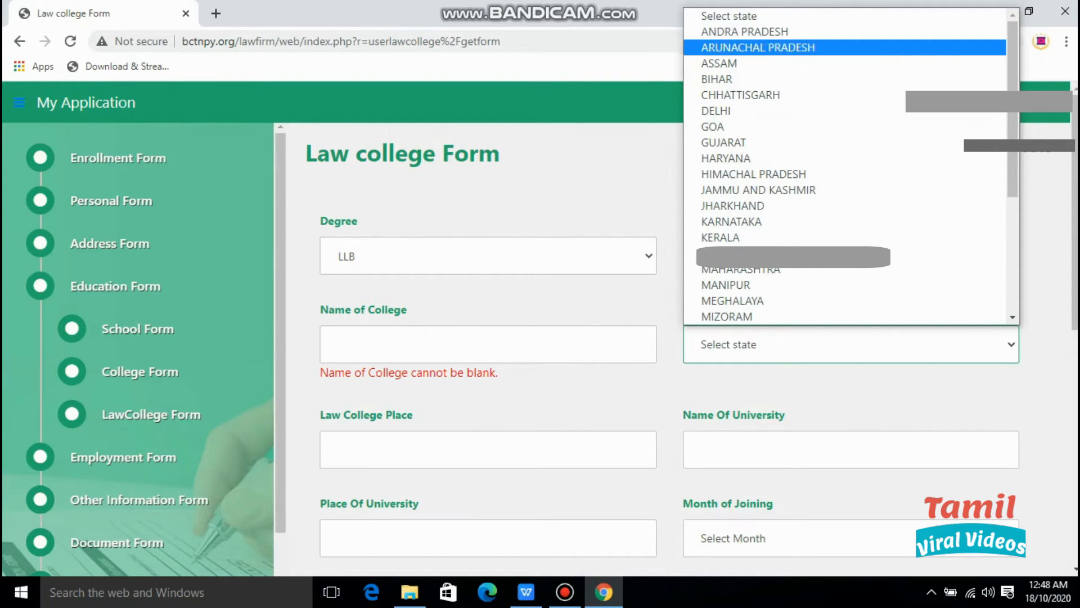
{"action": "left_click", "coordinate": [745, 32]}
Enter TIRUPATHI as the college place and ANANTHA COLLEGE OF LAW as the college name.
{"action": "left_click", "coordinate": [488, 450]}
{"action": "type", "text": "TIRUPATHI"}
{"action": "left_click", "coordinate": [850, 449]}
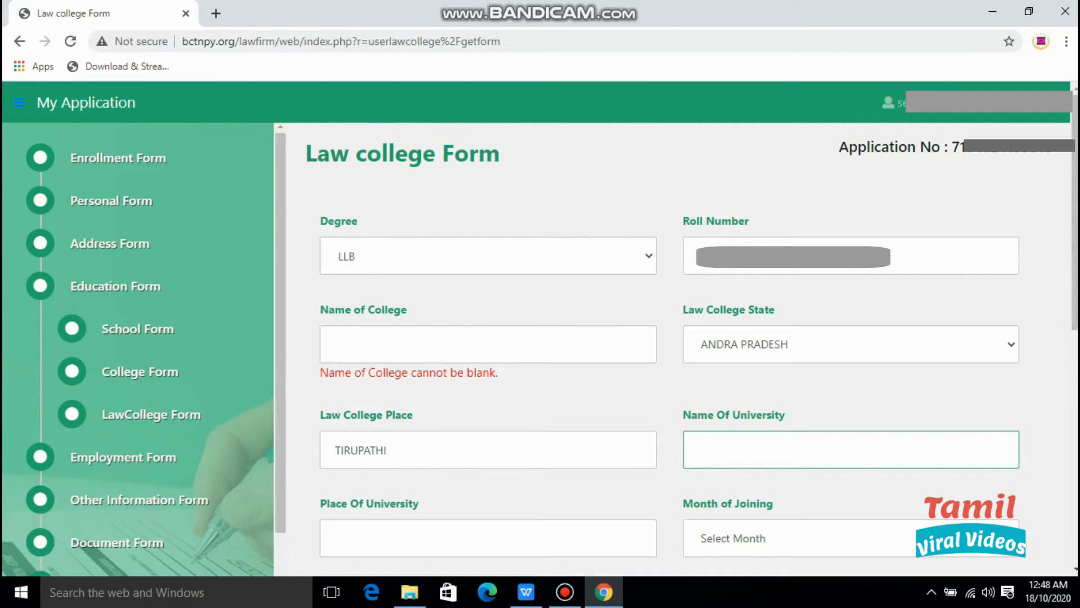
{"action": "left_click", "coordinate": [487, 344]}
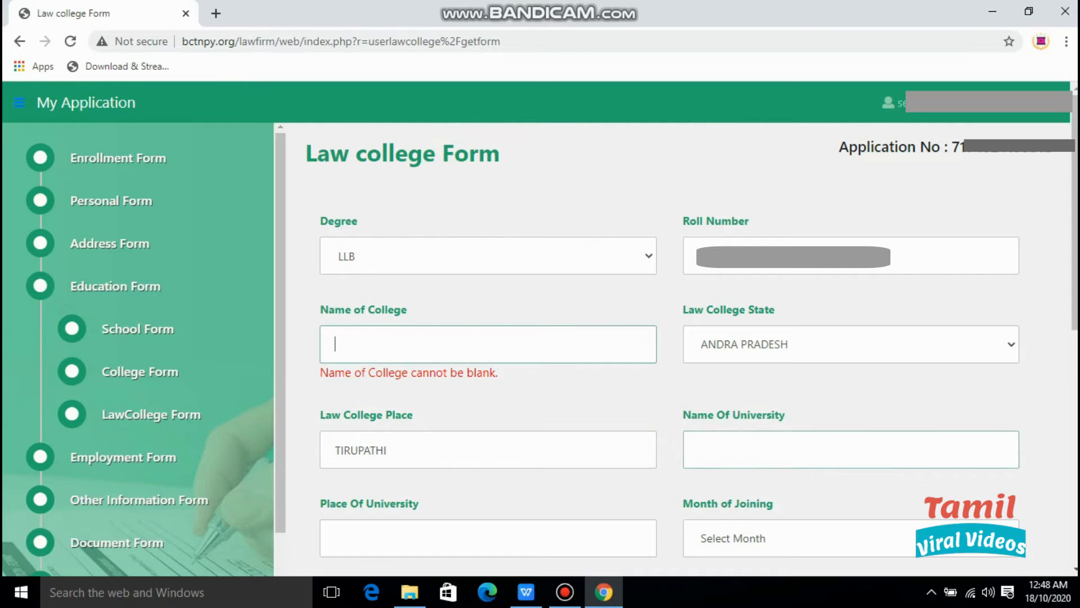
{"action": "type", "text": "ANANTHA COLLEGE OF LAW"}
{"action": "left_click", "coordinate": [699, 450]}
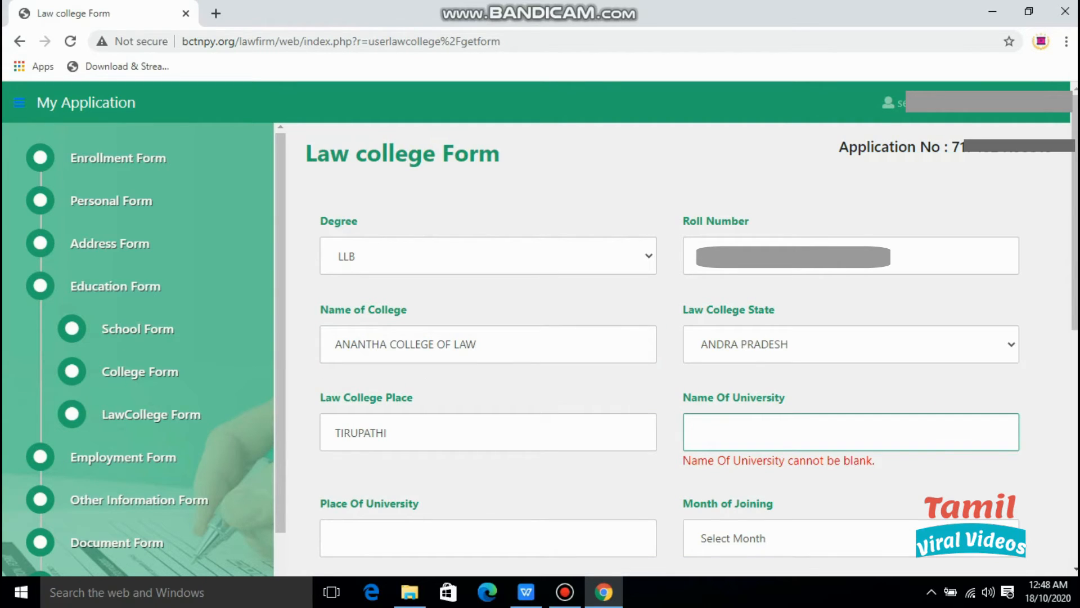
Enter SRI VENKATESWARA UNIVERSITY as the university, with Place Of University TIRUPATHI.
{"action": "type", "text": "SRI VENKATESWARA UNIVERSITY"}
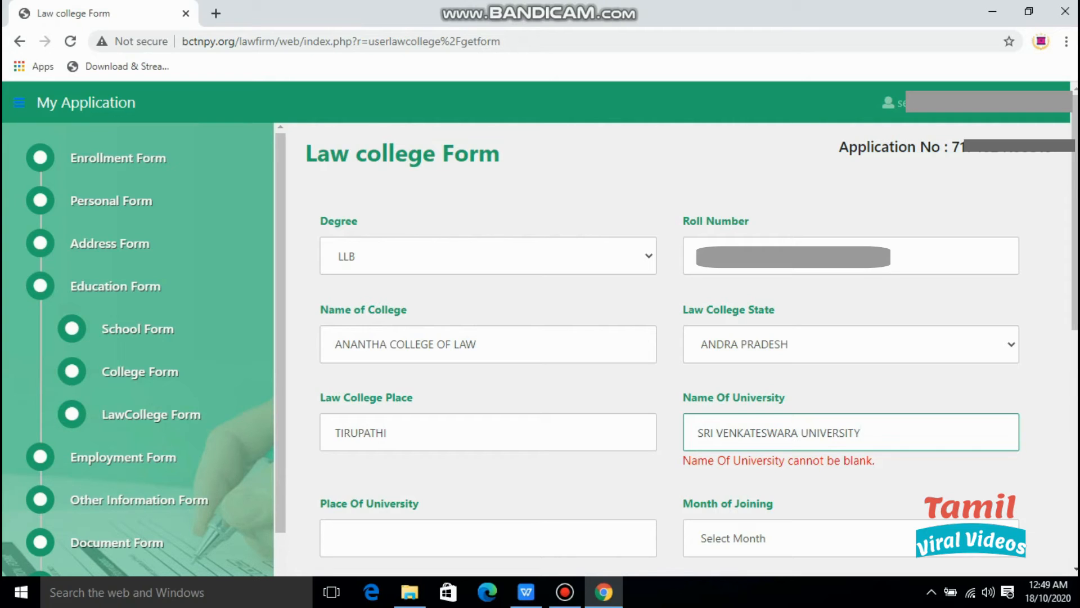
{"action": "left_click", "coordinate": [336, 538]}
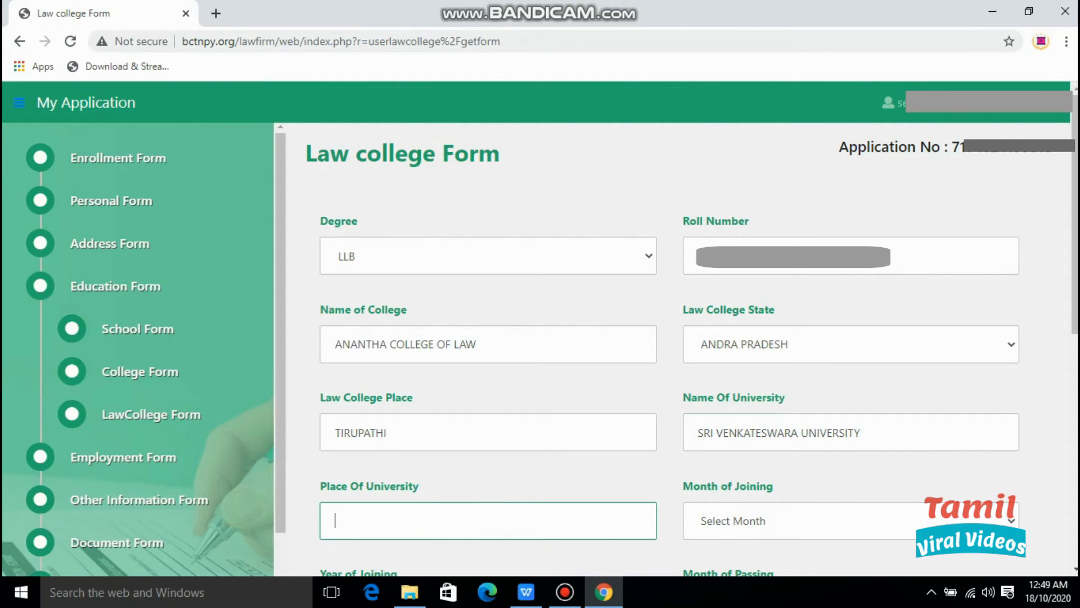
{"action": "type", "text": "TIRUPATHI"}
{"action": "key", "text": "Tab"}
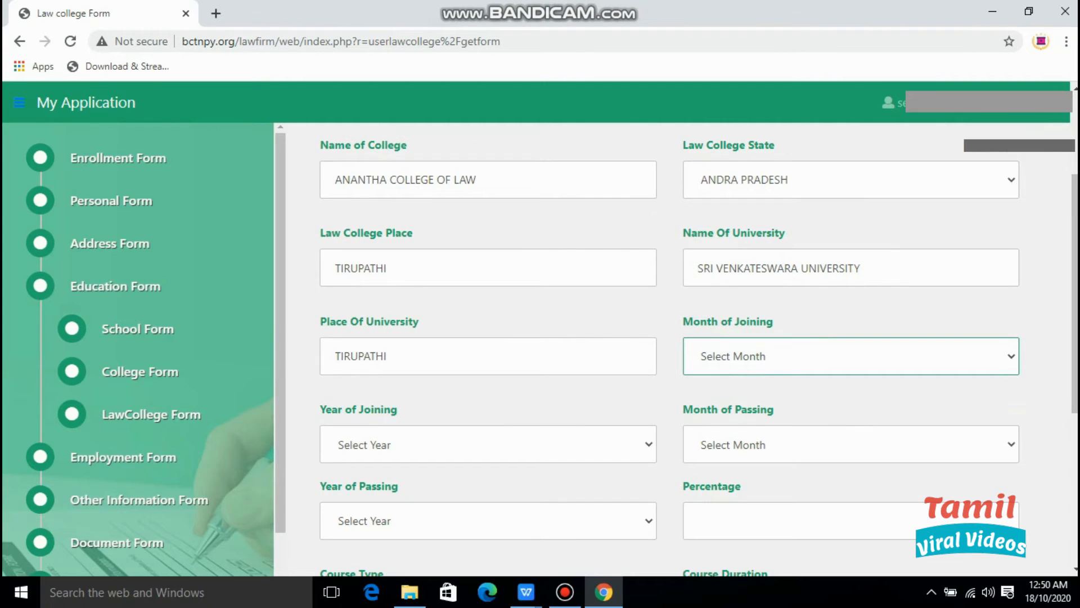
Set Year of Joining 2011 and Month of Joining NOVEMBER, then save the Law College Form.
{"action": "left_click", "coordinate": [484, 444]}
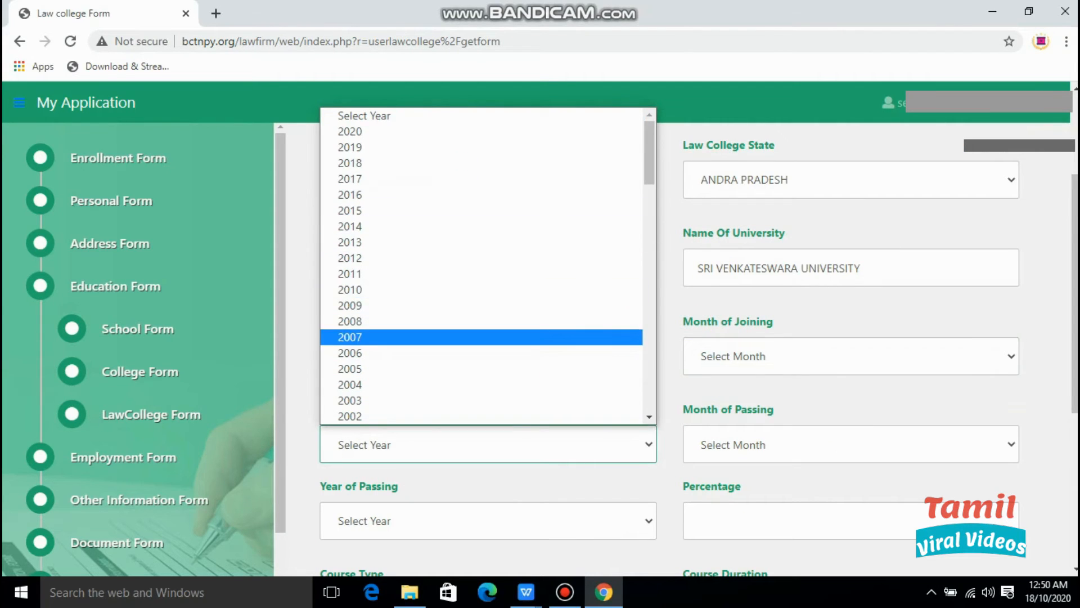
{"action": "left_click", "coordinate": [481, 274]}
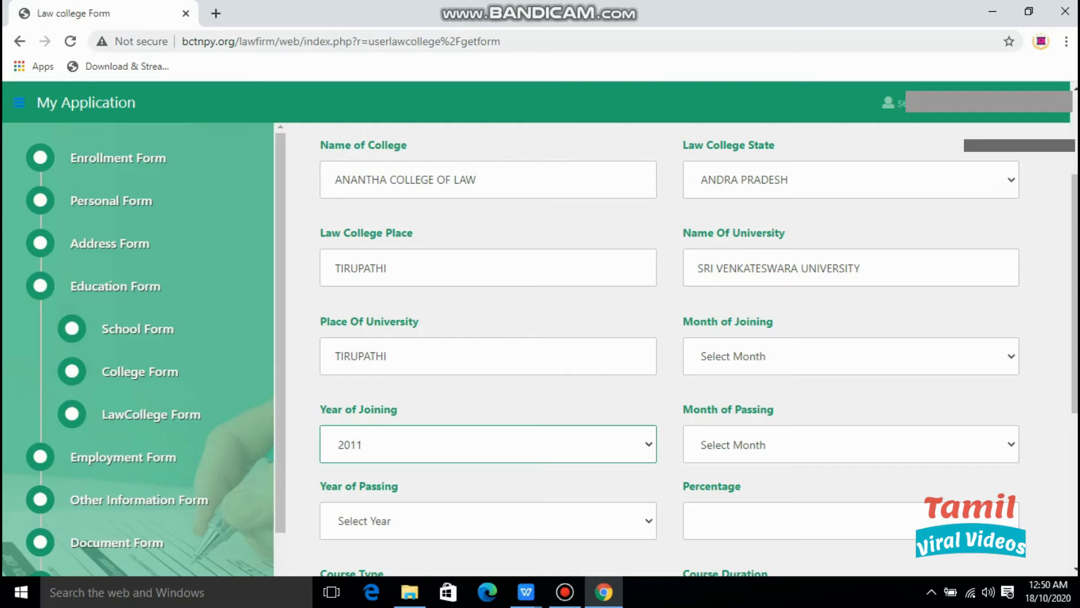
{"action": "left_click", "coordinate": [851, 445]}
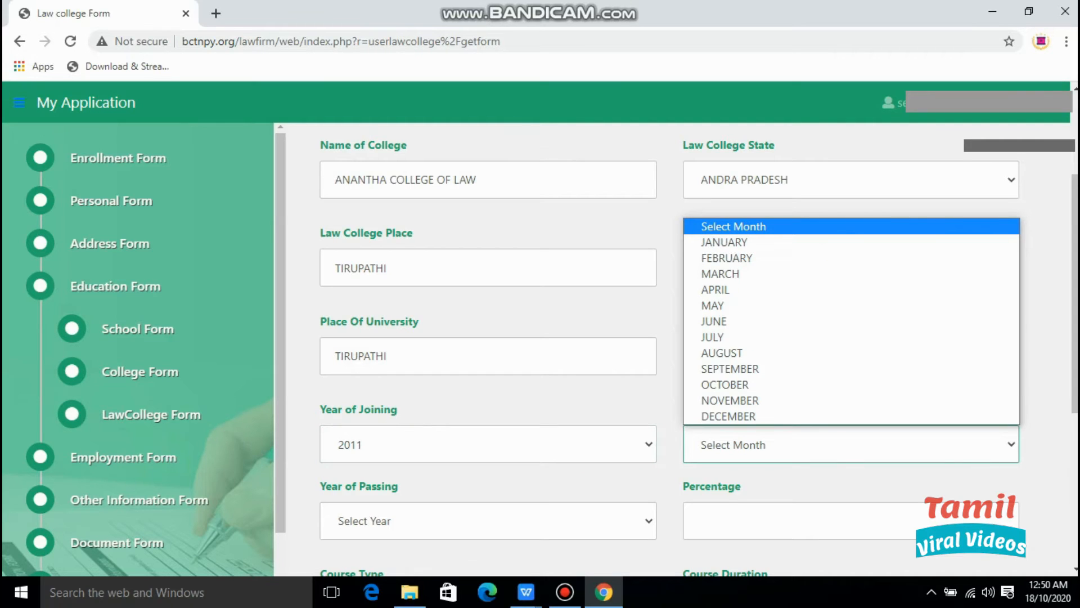
{"action": "key", "text": "Escape"}
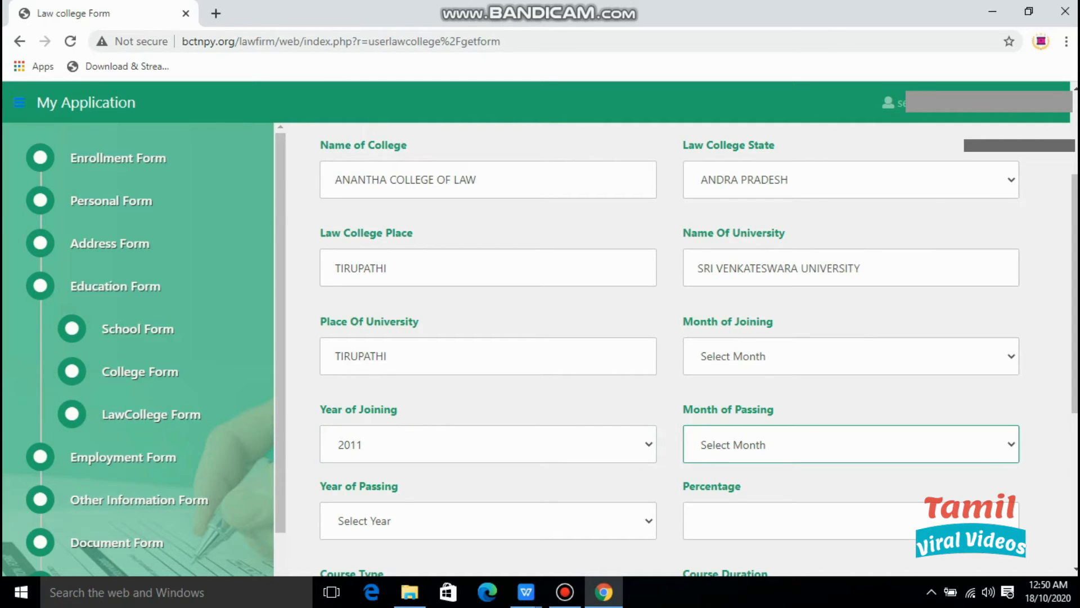
{"action": "left_click", "coordinate": [851, 356]}
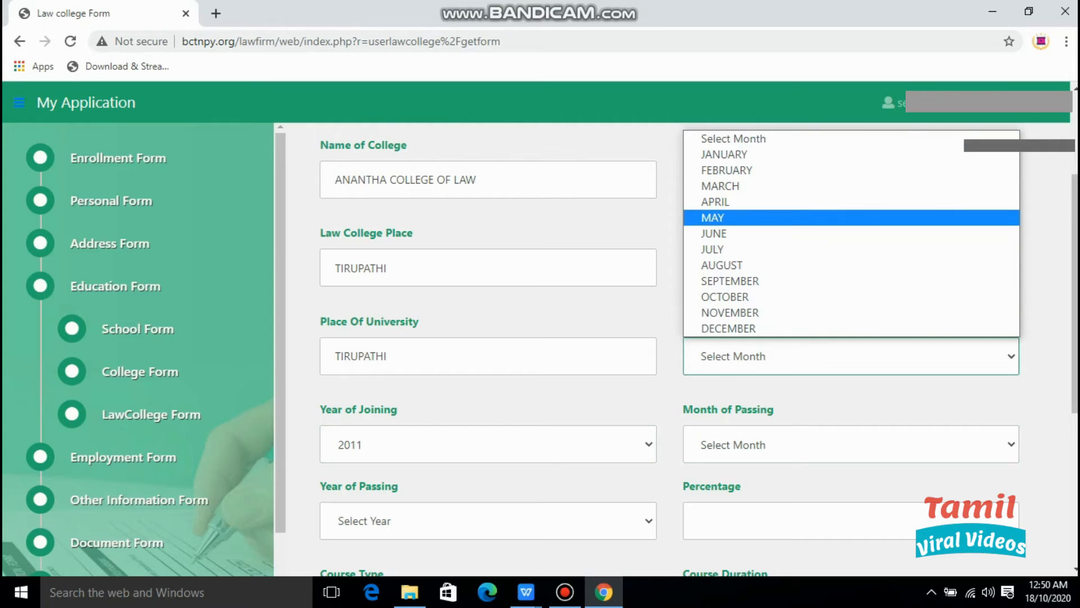
{"action": "left_click", "coordinate": [850, 313]}
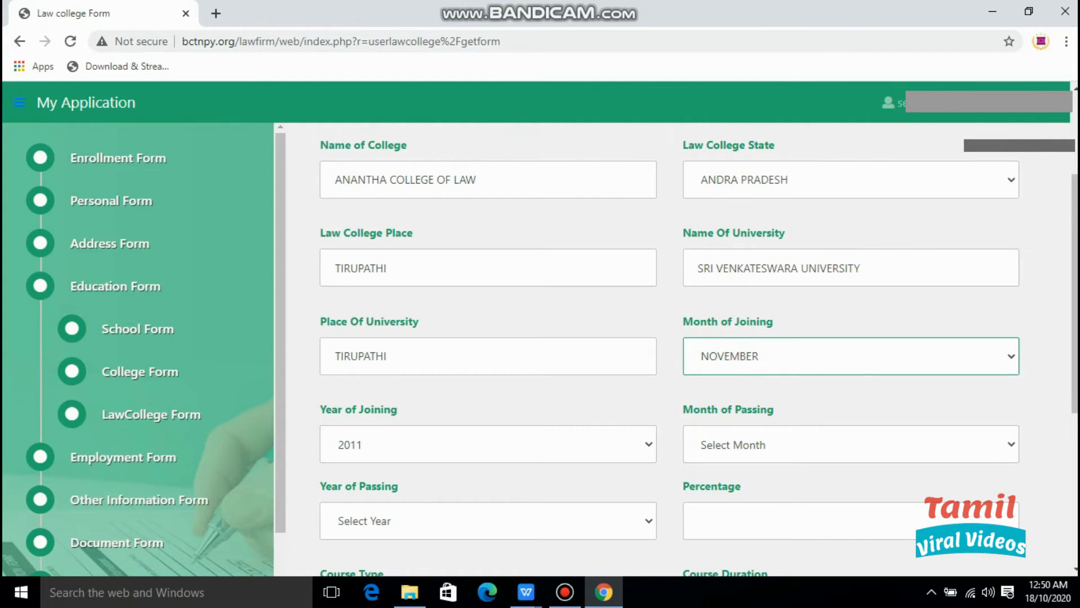
{"action": "left_click", "coordinate": [850, 445]}
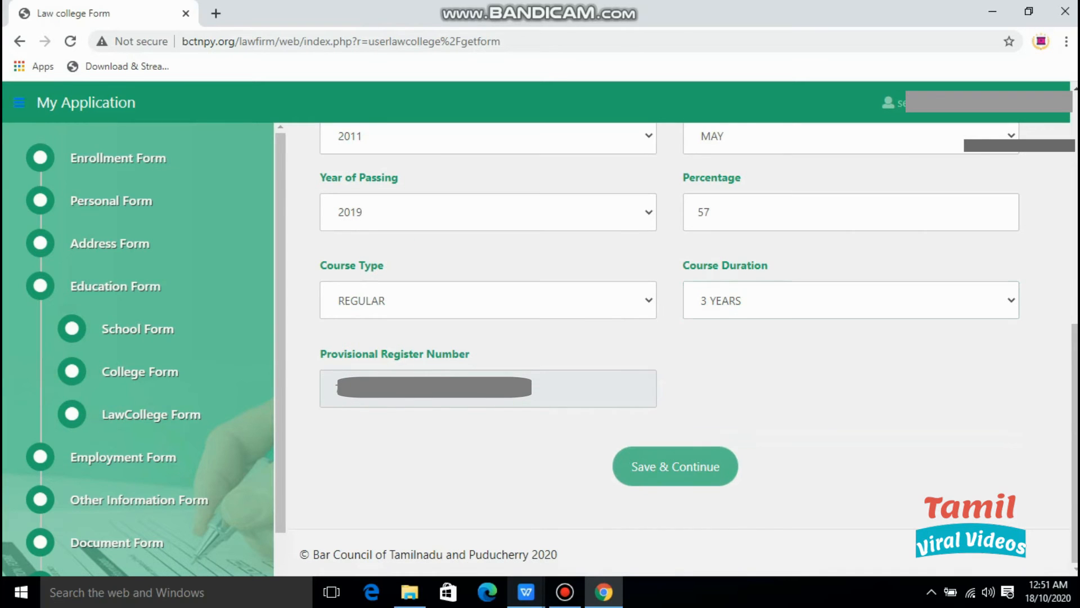
{"action": "left_click", "coordinate": [675, 466]}
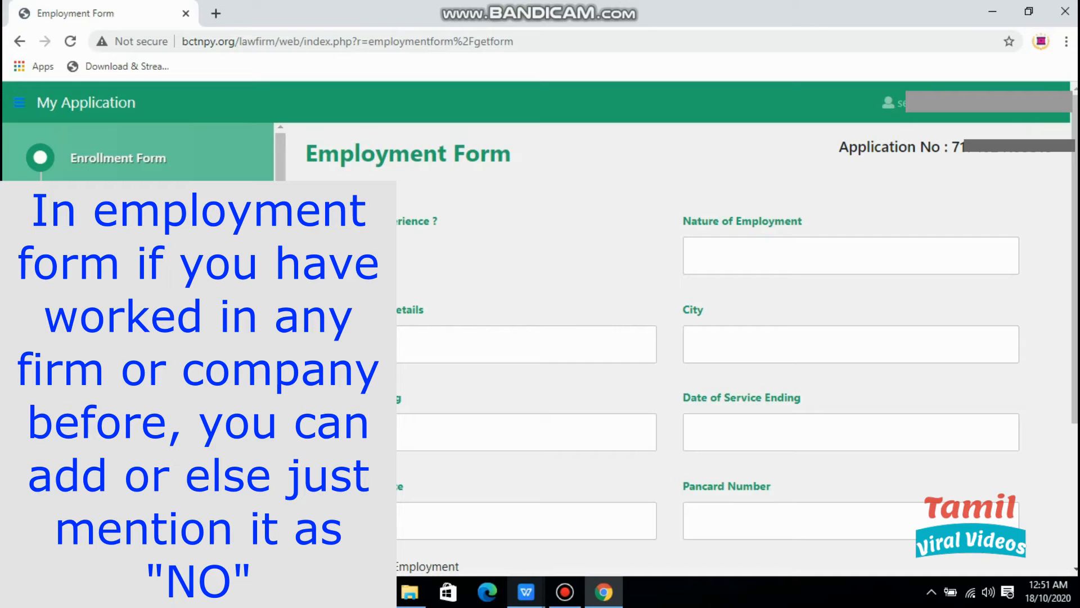
Answer No to work experience and save the Employment Form.
{"action": "left_click", "coordinate": [366, 246]}
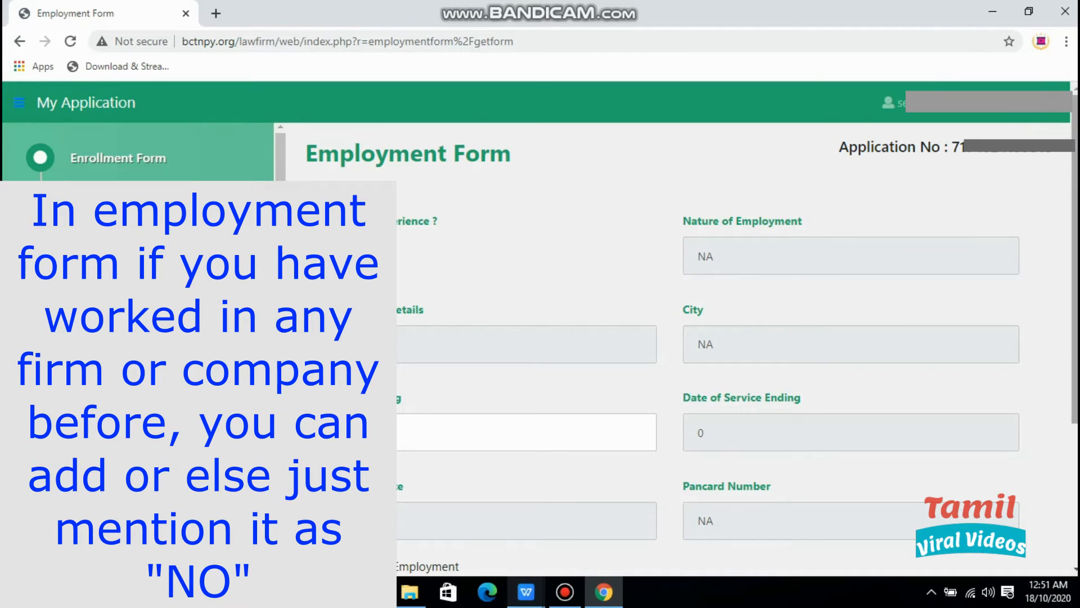
{"action": "scroll", "coordinate": [675, 338], "scroll_direction": "down", "scroll_amount": 3}
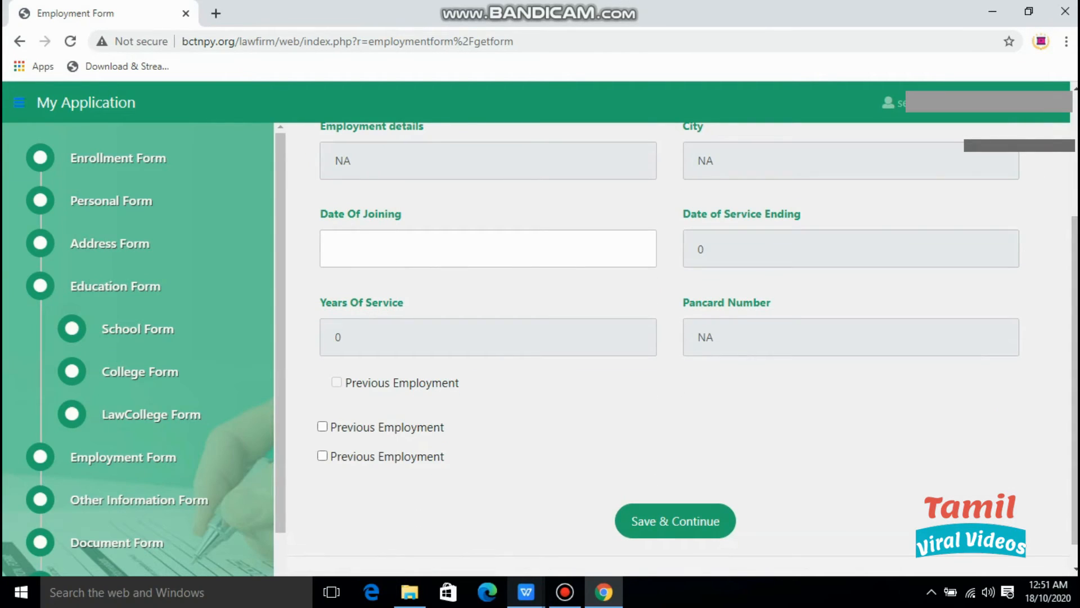
{"action": "left_click", "coordinate": [675, 520]}
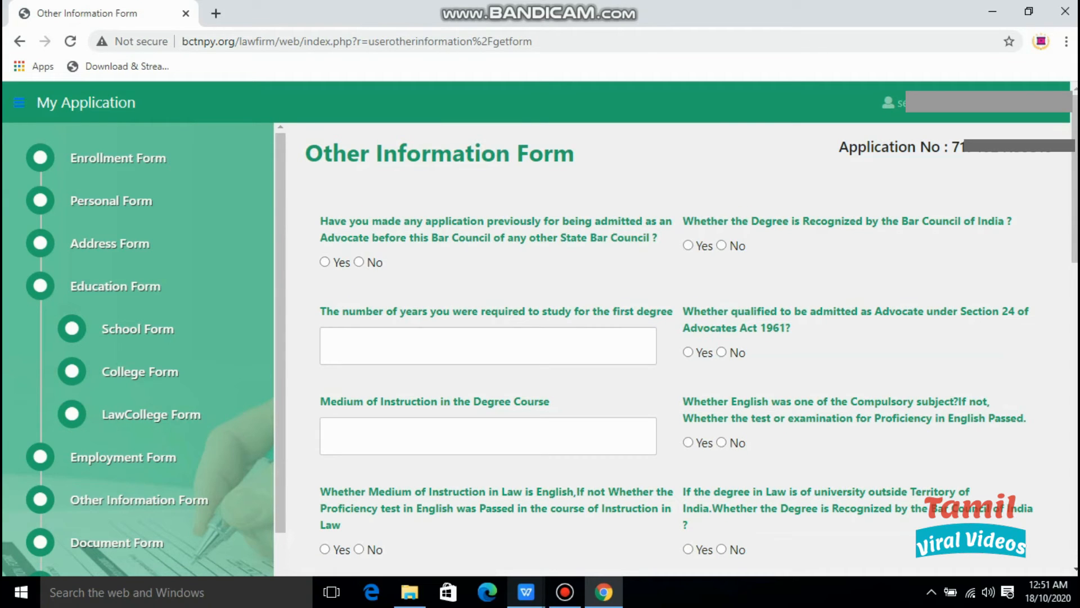
Answer No to previous application and Yes to degree recognition, then enter the character-certificate advocate's name with corrected spelling.
{"action": "left_click", "coordinate": [359, 262]}
{"action": "left_click", "coordinate": [688, 245]}
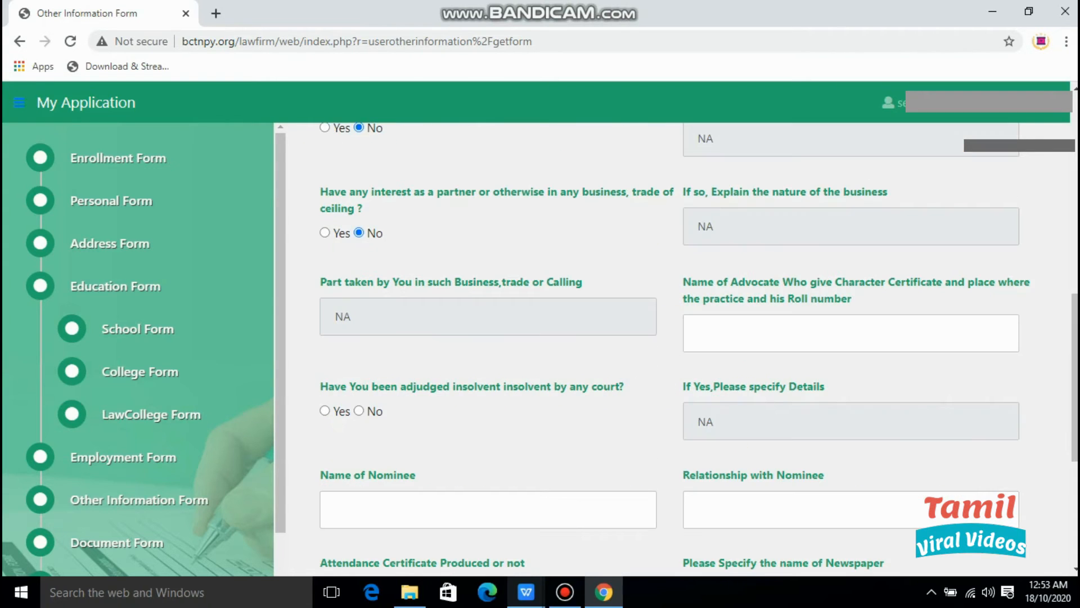
{"action": "left_click", "coordinate": [851, 333]}
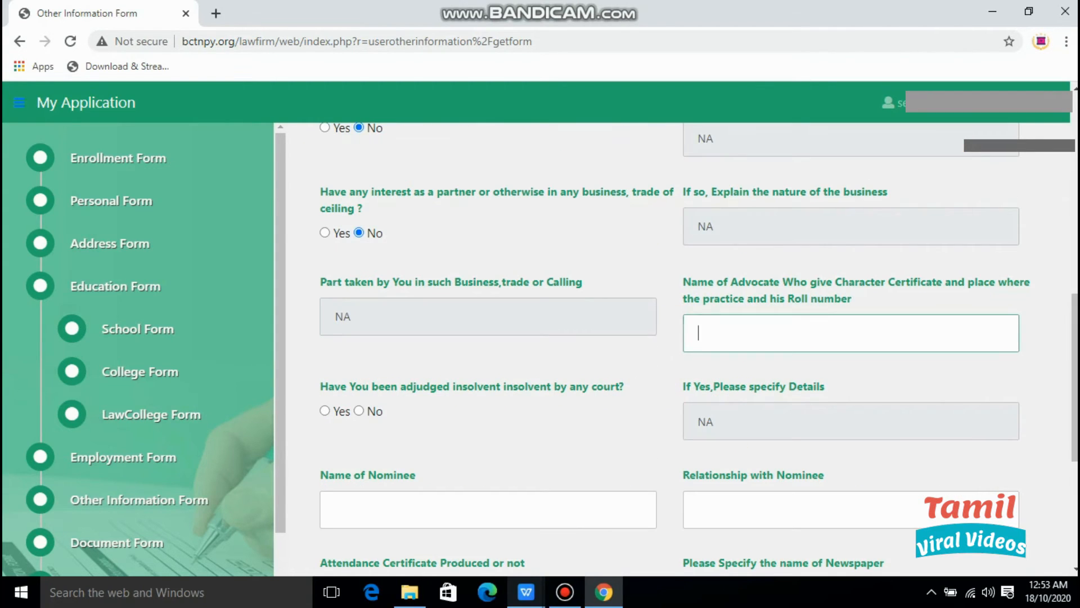
{"action": "type", "text": "T MUR"}
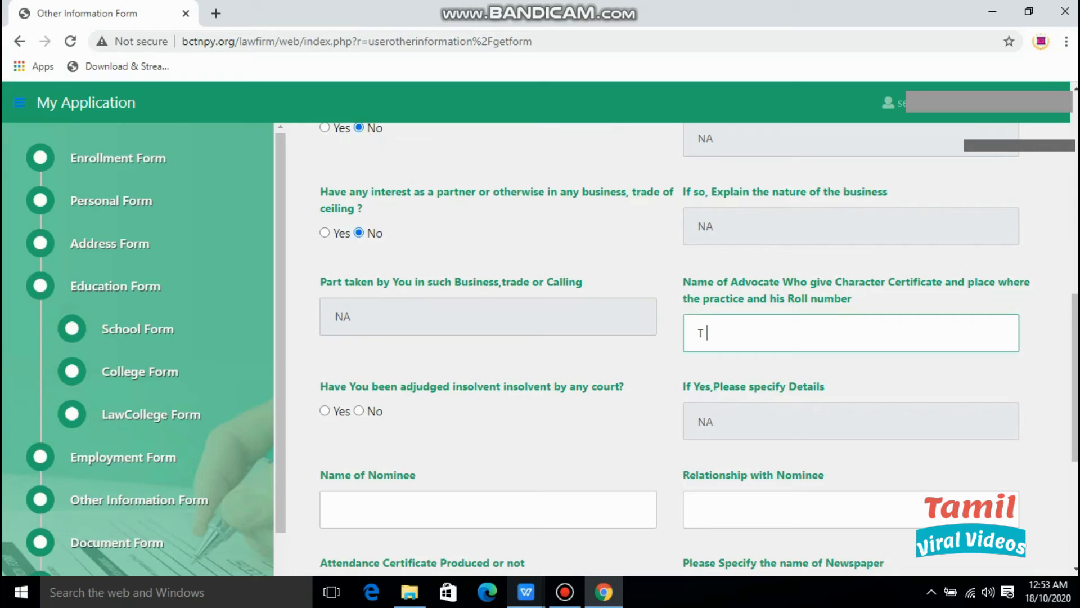
{"action": "type", "text": "UGSAN"}
{"action": "left_click", "coordinate": [746, 333]}
{"action": "type", "text": "E"}
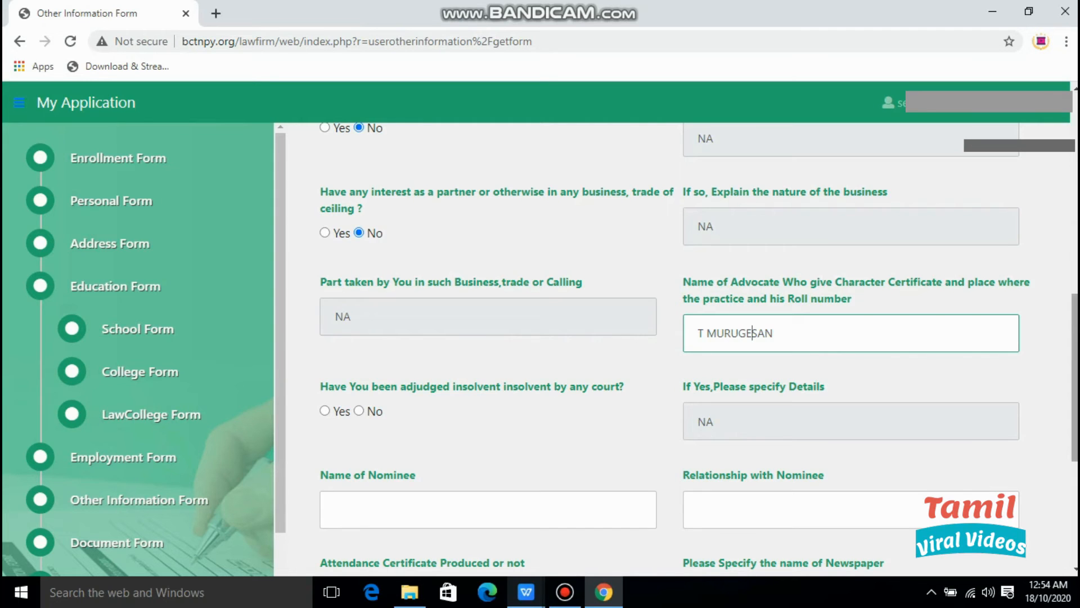
{"action": "scroll", "coordinate": [697, 348], "scroll_direction": "down", "scroll_amount": 3}
{"action": "scroll", "coordinate": [752, 140], "scroll_direction": "down", "scroll_amount": 1}
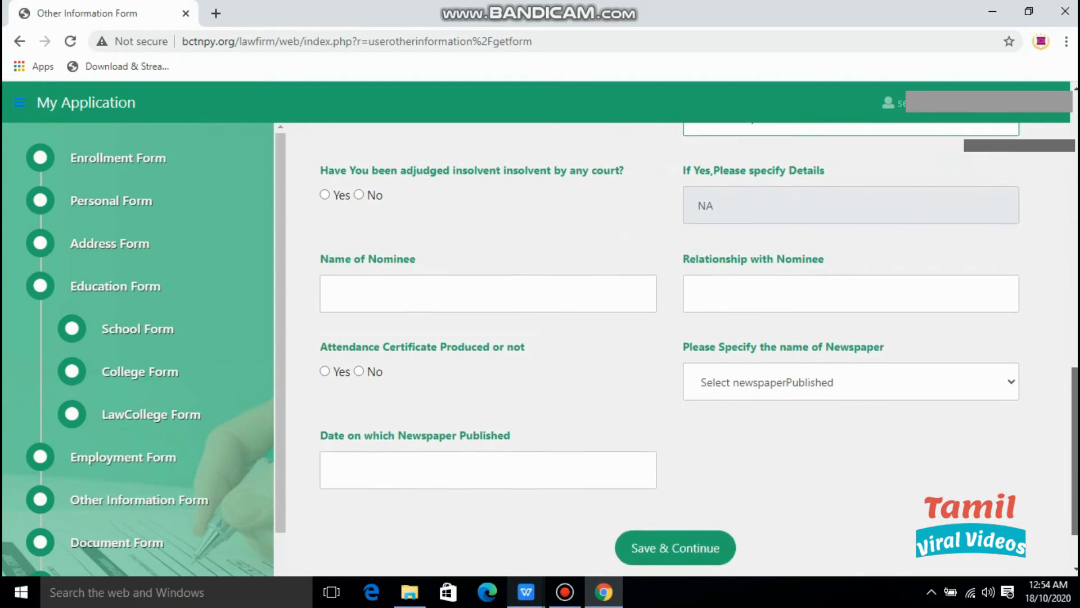
Mark attendance certificate Yes, set newspaper MAKKAL KURAL dated 09-10-2020, and save the form.
{"action": "scroll", "coordinate": [697, 343], "scroll_direction": "down", "scroll_amount": 1}
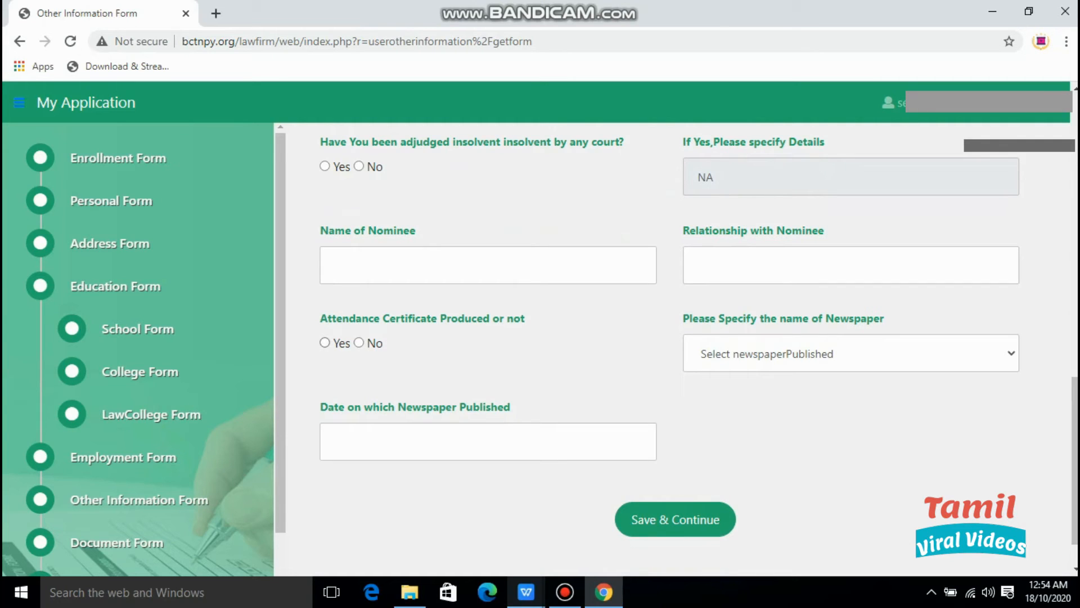
{"action": "left_click", "coordinate": [325, 343]}
{"action": "left_click", "coordinate": [850, 353]}
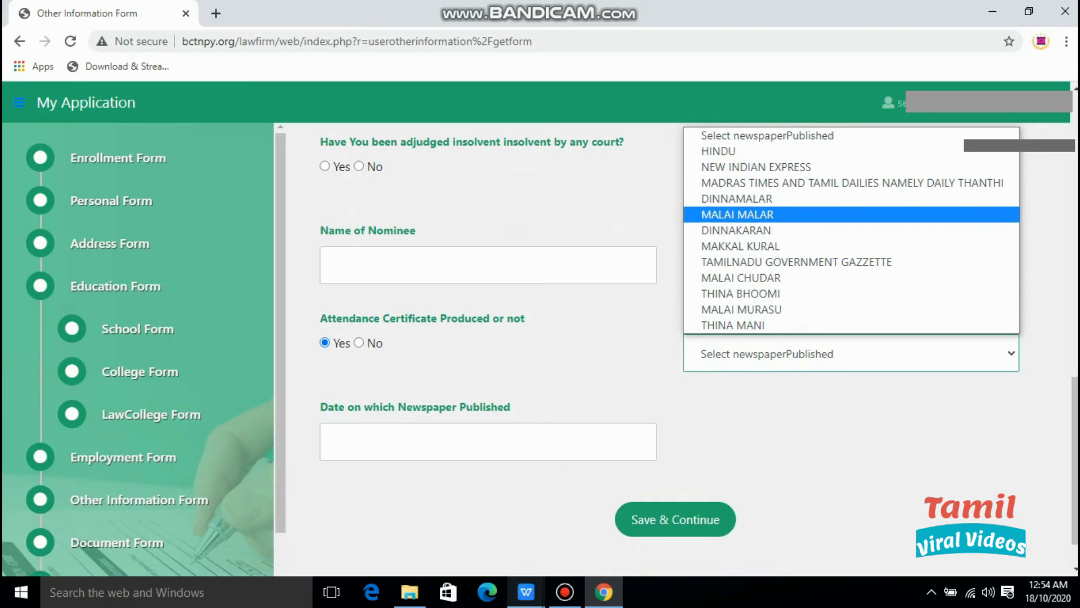
{"action": "key", "text": "Down"}
{"action": "key", "text": "Down"}
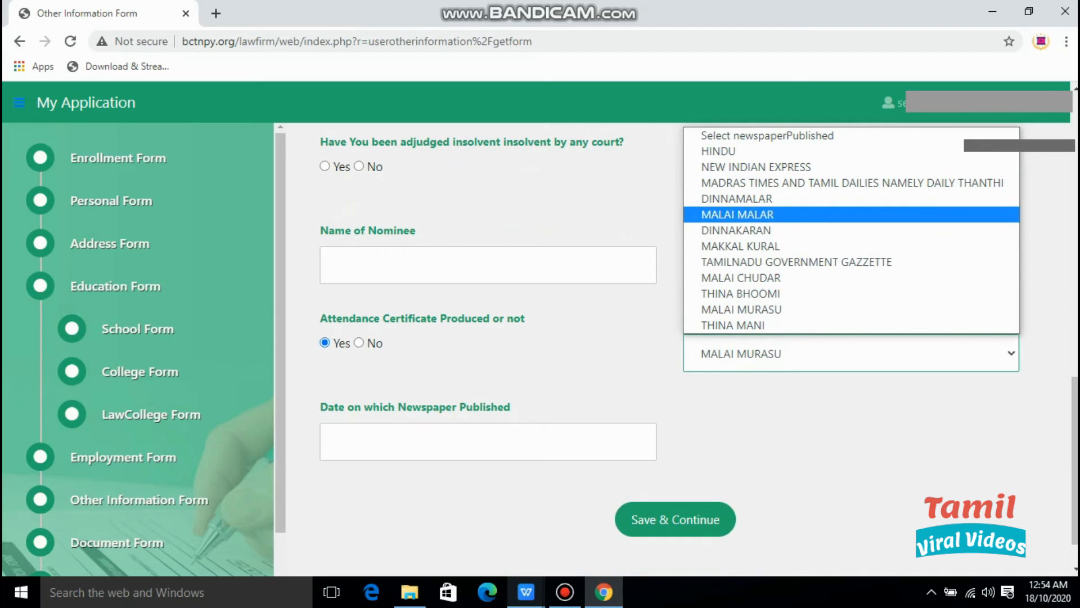
{"action": "left_click", "coordinate": [741, 247]}
{"action": "left_click", "coordinate": [489, 441]}
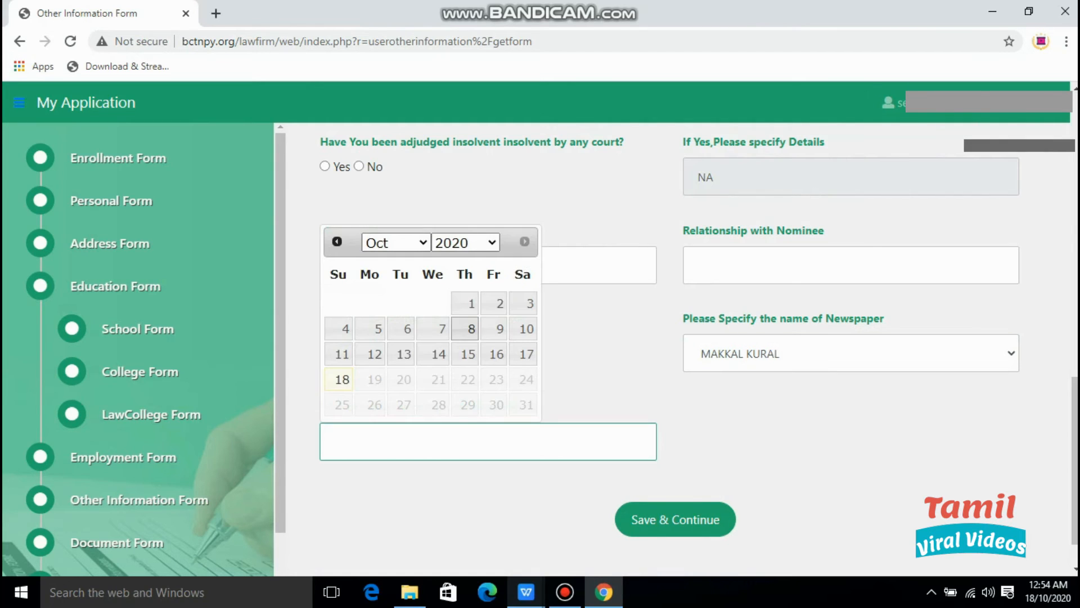
{"action": "left_click", "coordinate": [497, 329]}
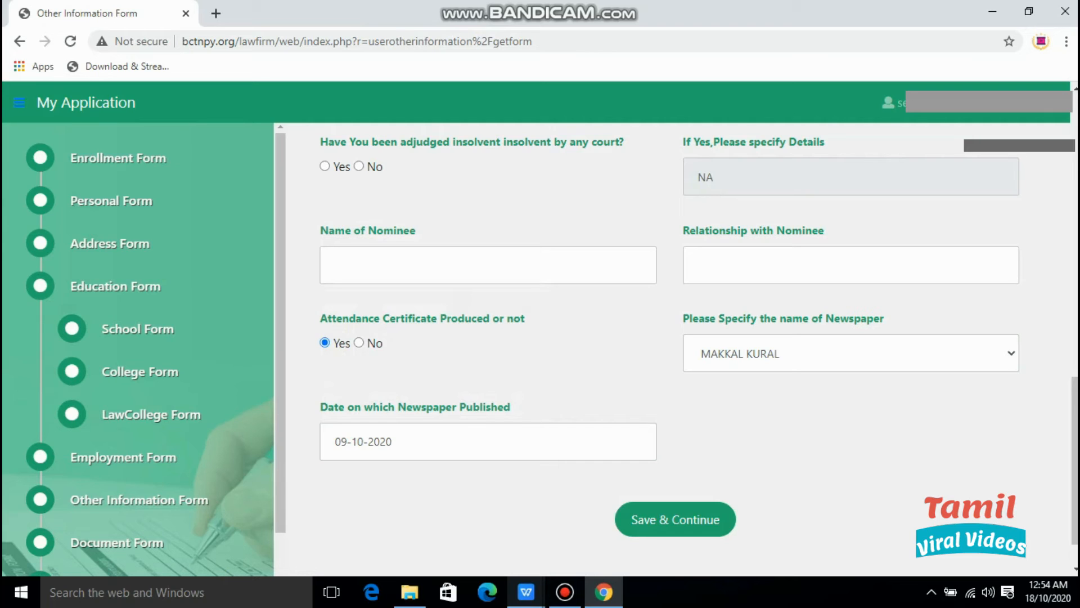
{"action": "left_click", "coordinate": [675, 519]}
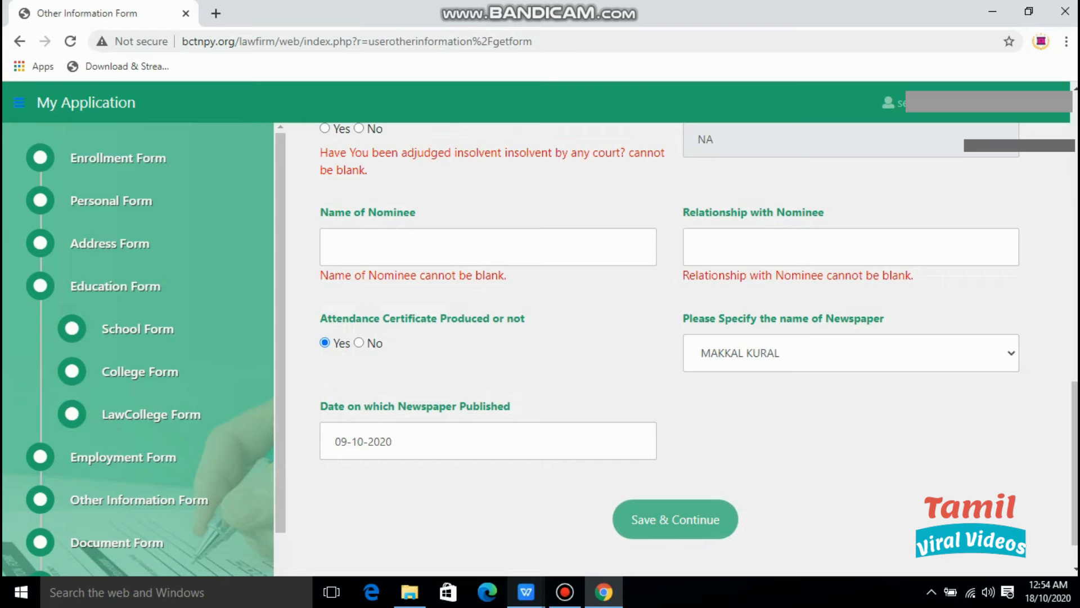
Answer No to insolvency and enter the nominee's name with relationship FATHER.
{"action": "scroll", "coordinate": [669, 334], "scroll_direction": "up", "scroll_amount": 3}
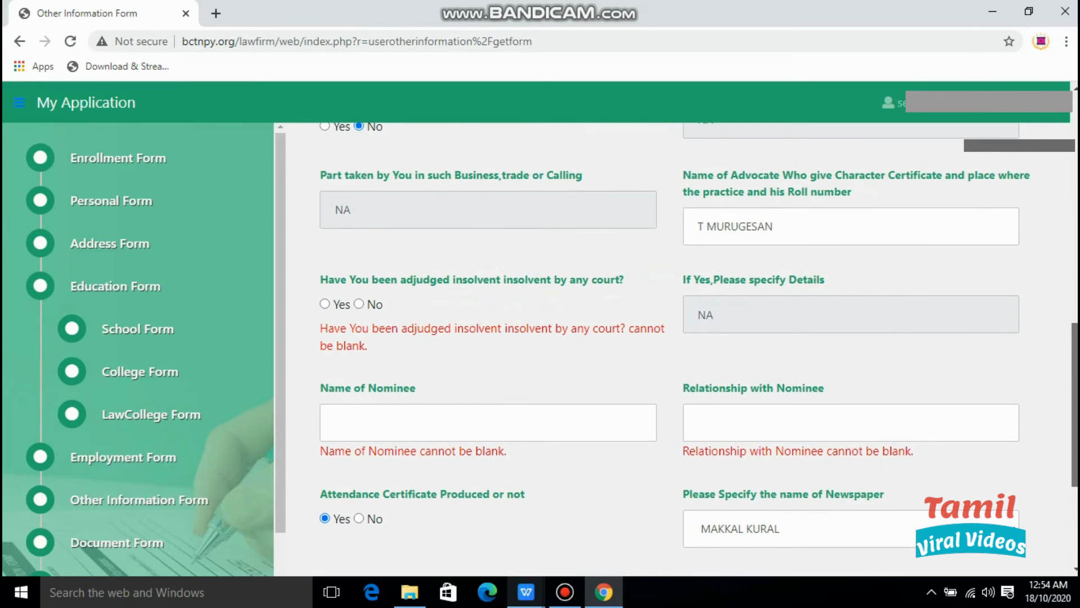
{"action": "scroll", "coordinate": [698, 348], "scroll_direction": "up", "scroll_amount": 1}
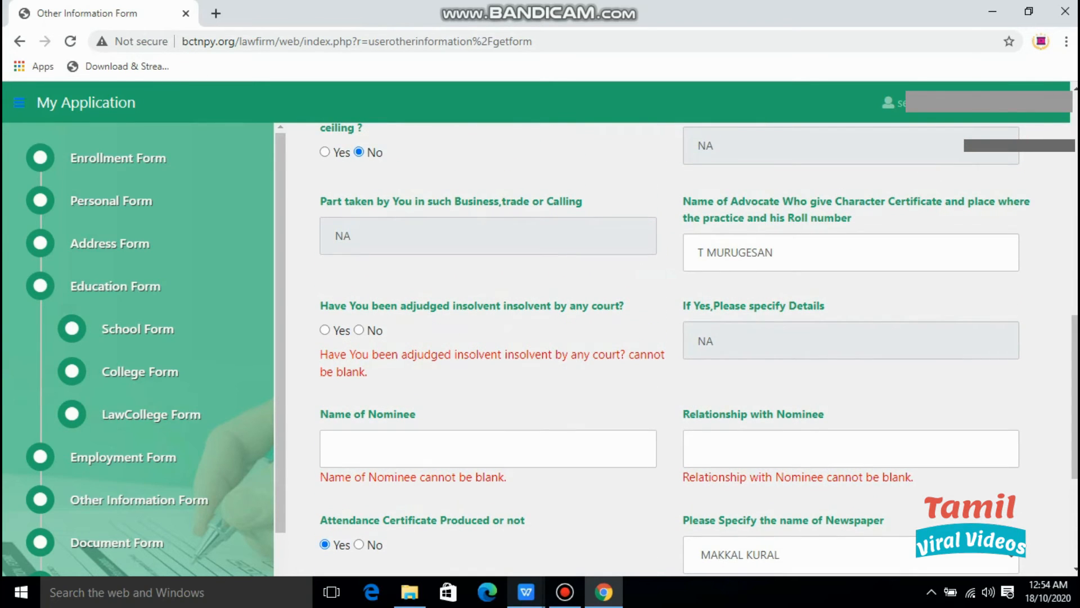
{"action": "left_click", "coordinate": [359, 330]}
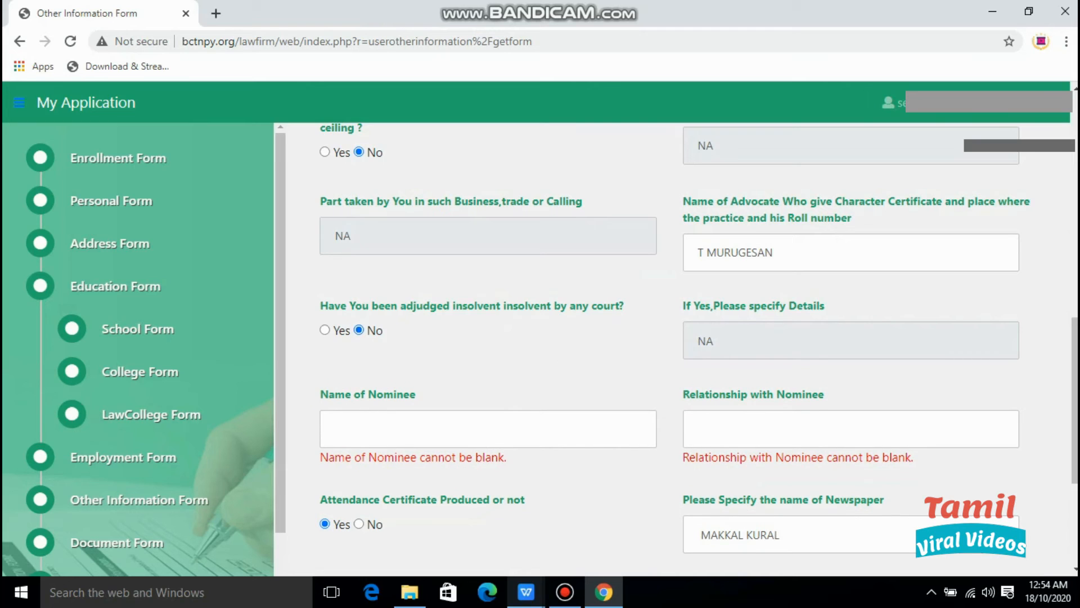
{"action": "left_click", "coordinate": [335, 429]}
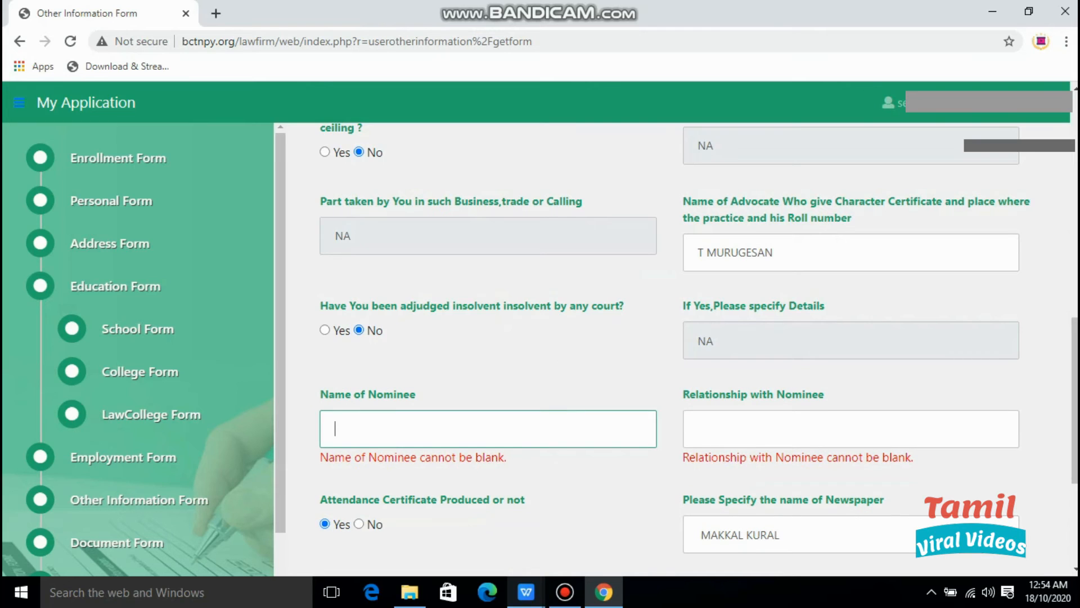
{"action": "type", "text": "RAJ"}
{"action": "key", "text": "Tab"}
{"action": "type", "text": "FATHER"}
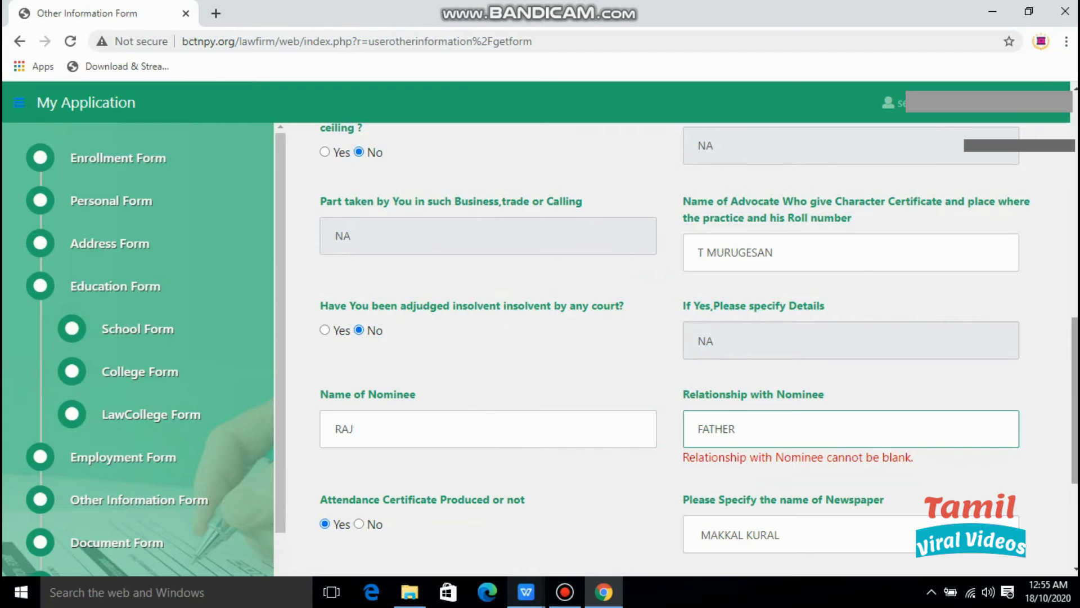
Save the Other Information Form and continue to the Document Form.
{"action": "scroll", "coordinate": [675, 349], "scroll_direction": "down", "scroll_amount": 3}
{"action": "scroll", "coordinate": [675, 348], "scroll_direction": "down", "scroll_amount": 1}
{"action": "left_click", "coordinate": [788, 450]}
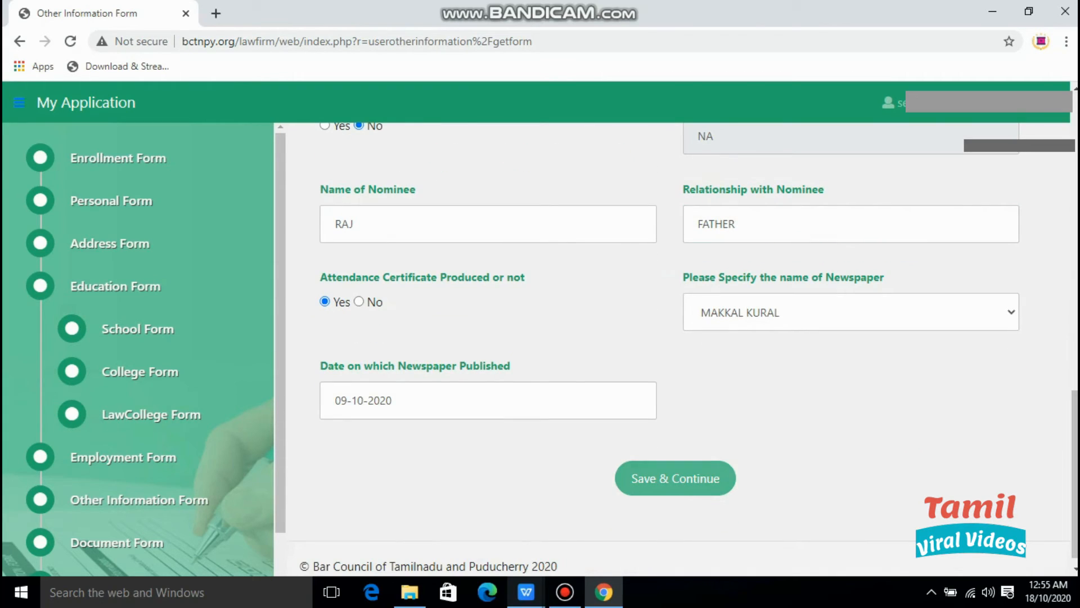
{"action": "left_click", "coordinate": [675, 478]}
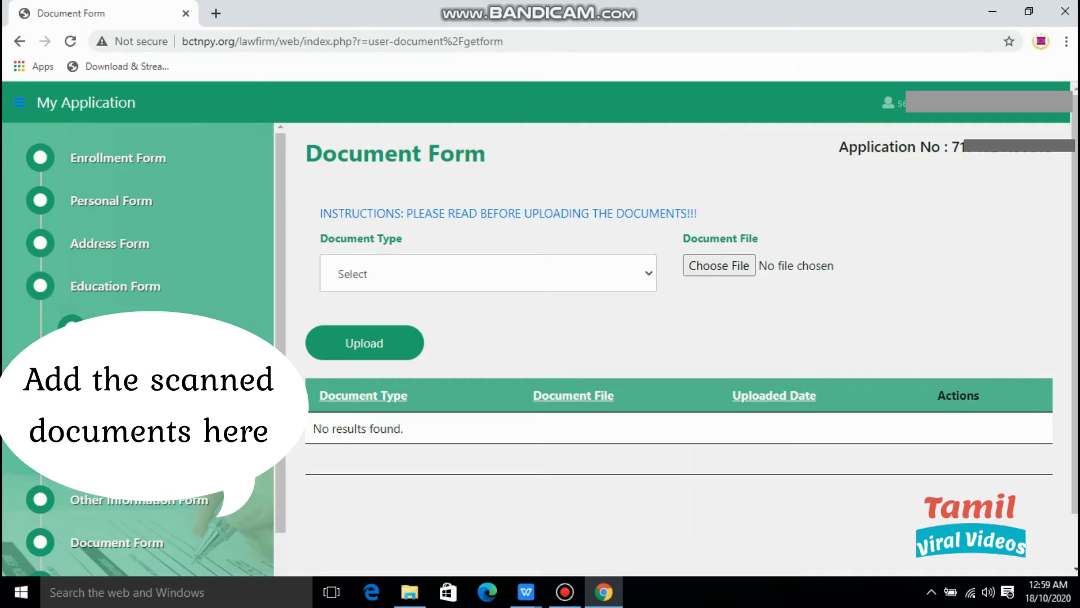
Upload the applicant's photo, then the SIGN image as the Signature document.
{"action": "left_click", "coordinate": [488, 274]}
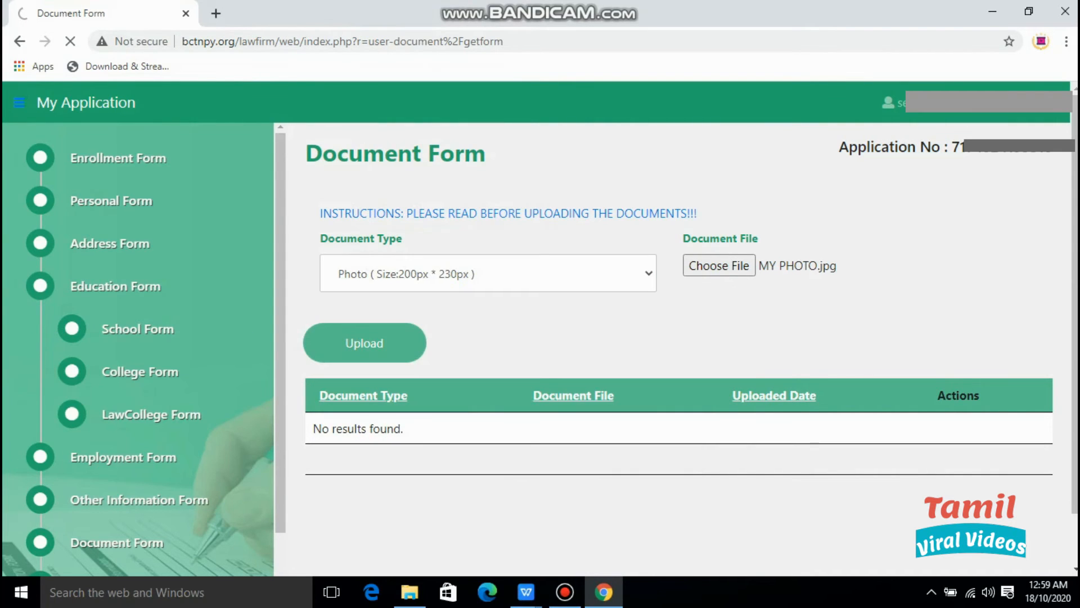
{"action": "left_click", "coordinate": [365, 343]}
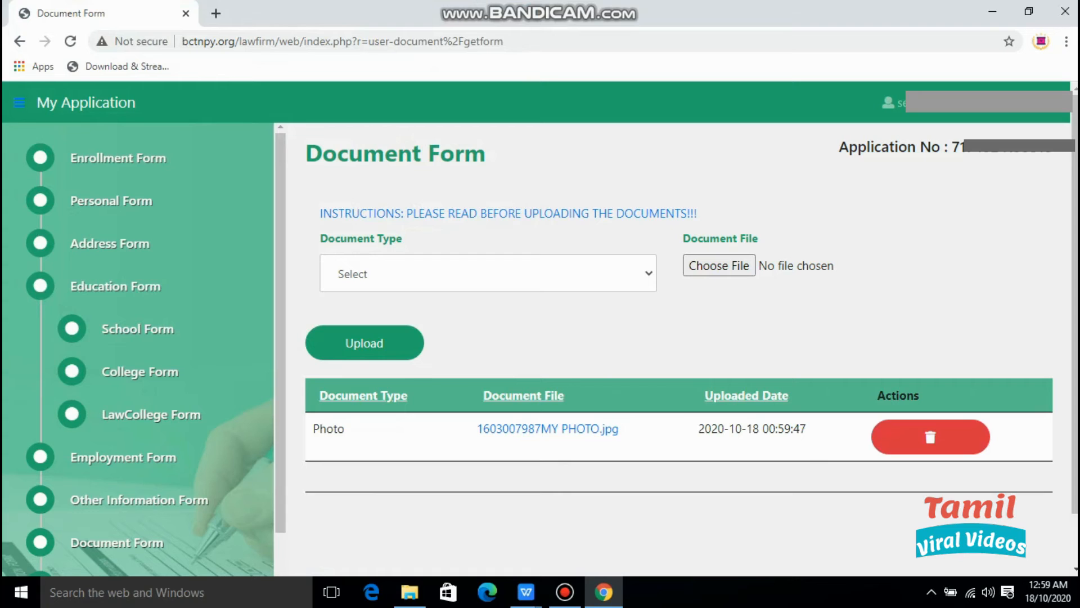
{"action": "left_click", "coordinate": [487, 274]}
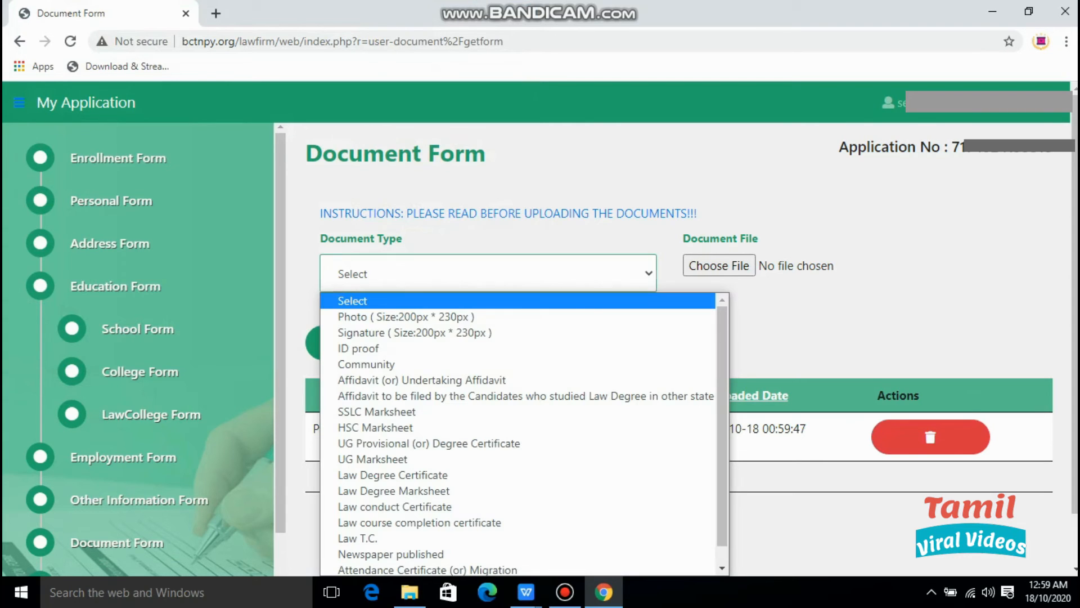
{"action": "key", "text": "Down"}
{"action": "key", "text": "Down"}
{"action": "key", "text": "Return"}
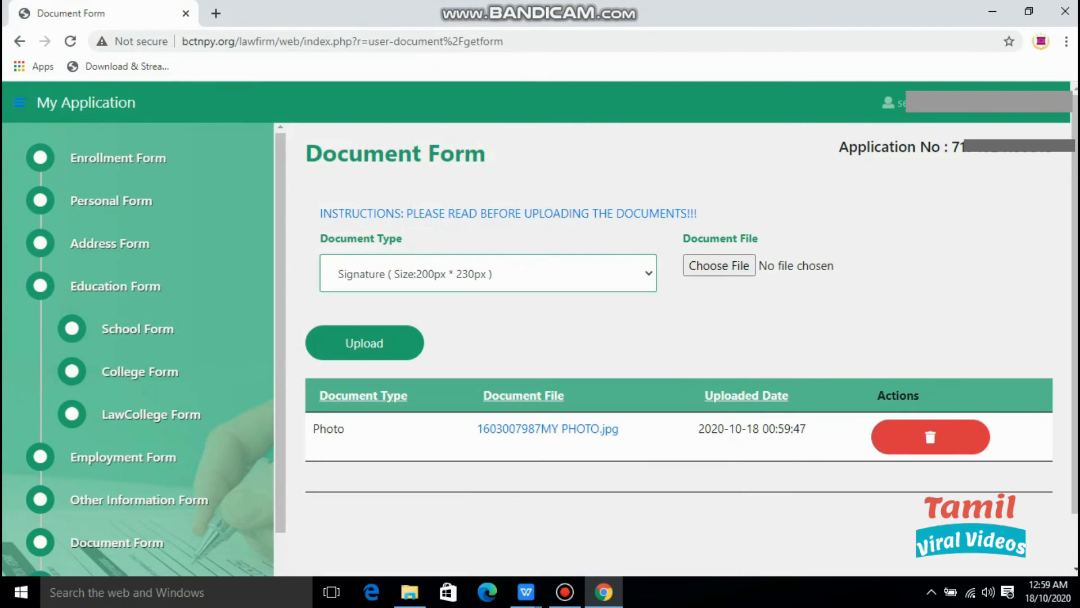
{"action": "left_click", "coordinate": [719, 266]}
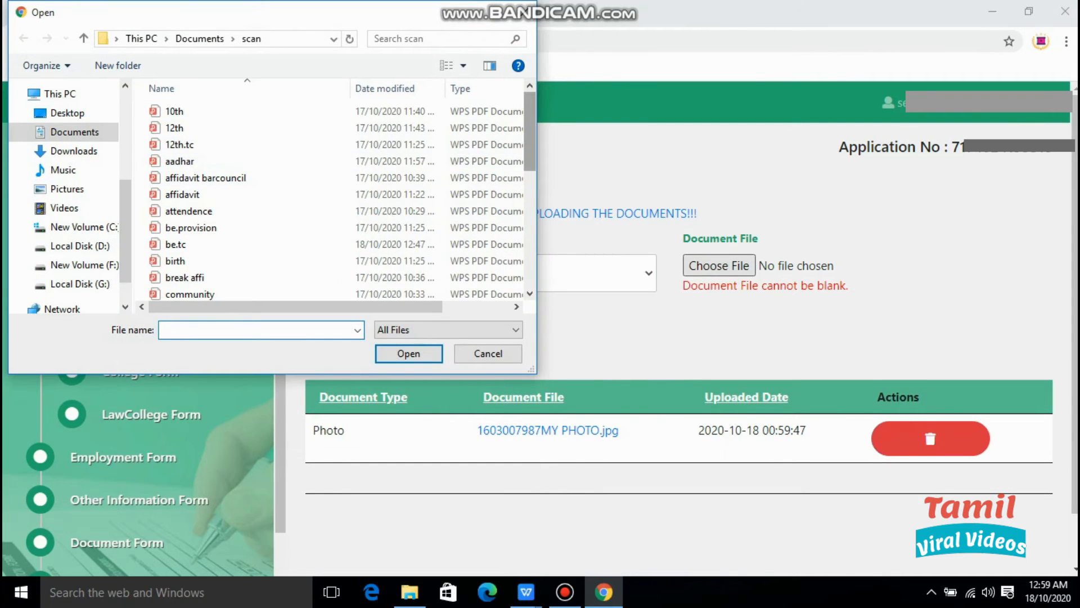
{"action": "scroll", "coordinate": [332, 203], "scroll_direction": "down", "scroll_amount": 8}
{"action": "left_click", "coordinate": [176, 274]}
{"action": "left_click", "coordinate": [409, 353]}
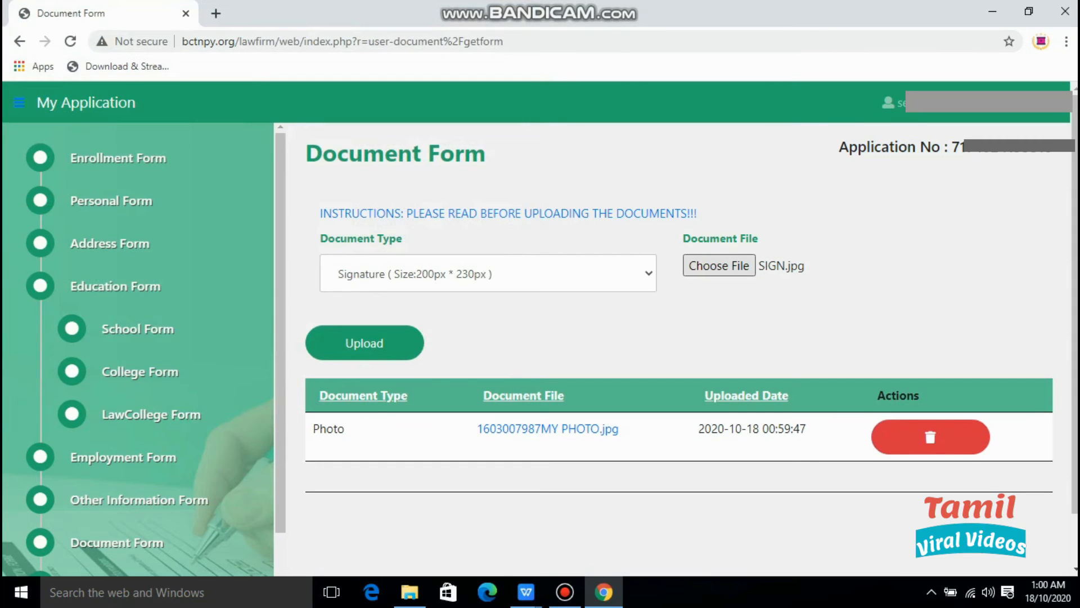
{"action": "left_click", "coordinate": [364, 342]}
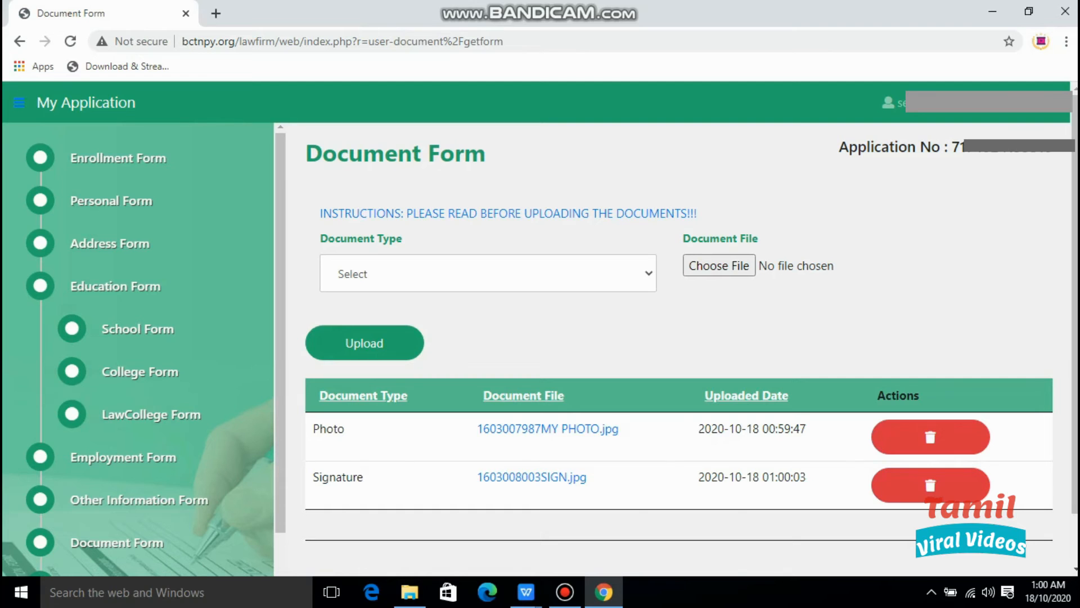
Upload the aadhar file as the ID proof document.
{"action": "left_click", "coordinate": [488, 273]}
{"action": "left_click", "coordinate": [389, 345]}
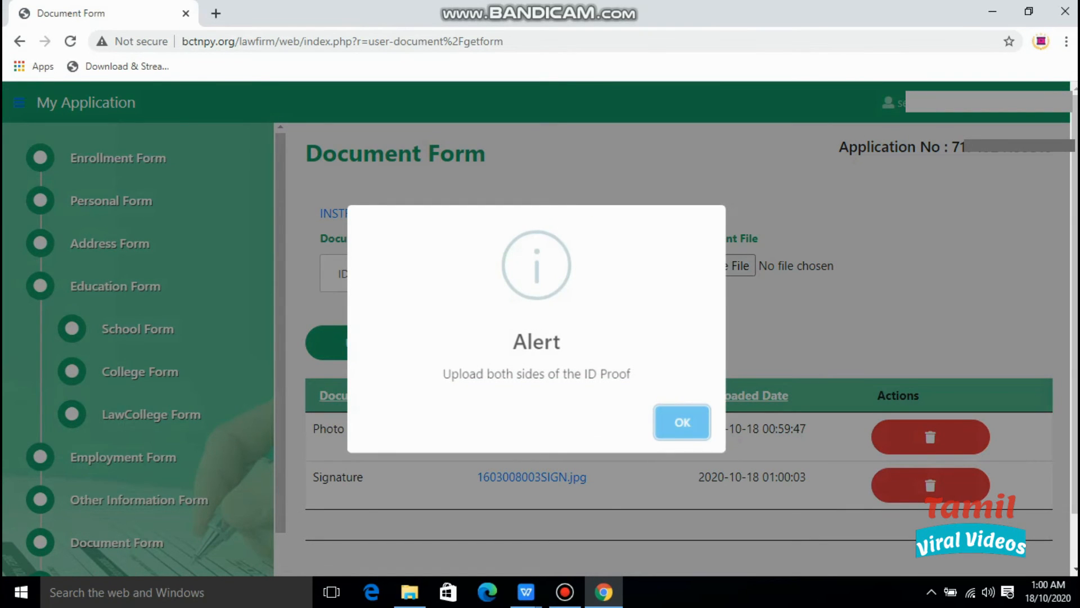
{"action": "key", "text": "Return"}
{"action": "left_click", "coordinate": [722, 268]}
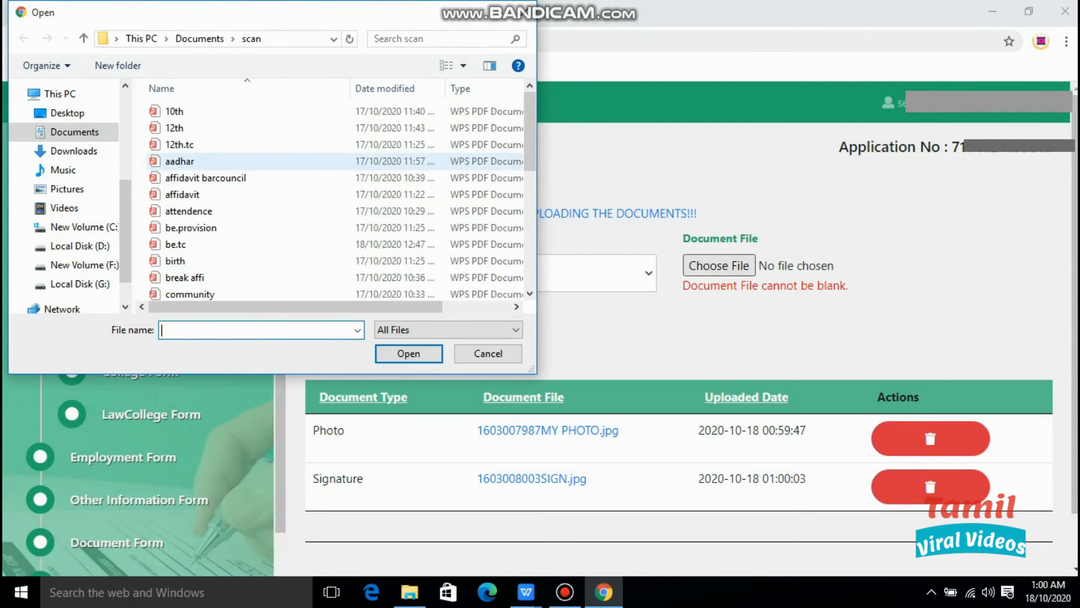
{"action": "left_click", "coordinate": [225, 162]}
{"action": "left_click", "coordinate": [409, 354]}
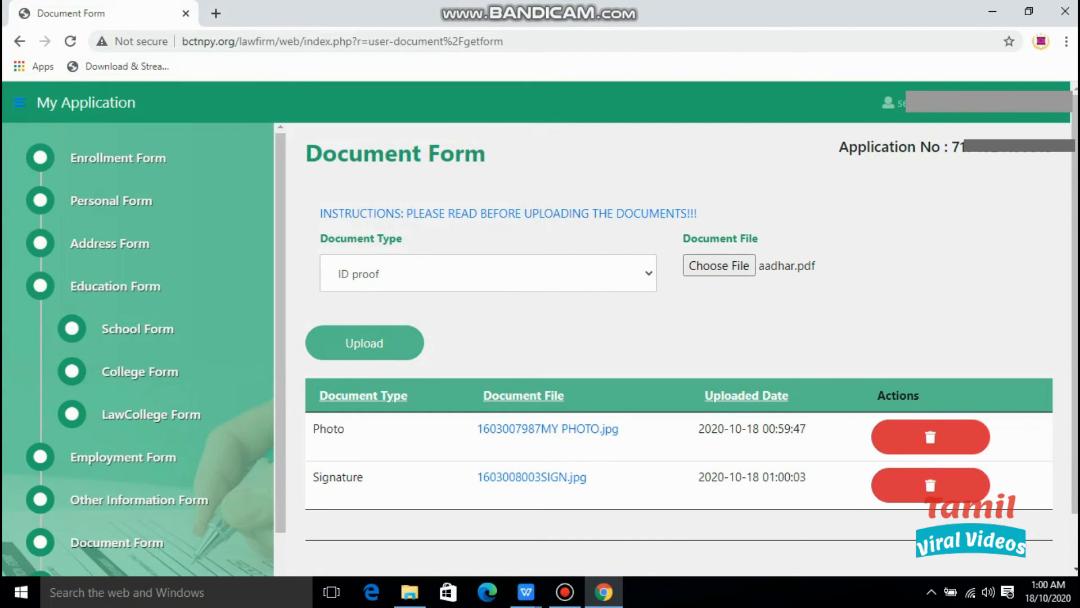
{"action": "left_click", "coordinate": [364, 343]}
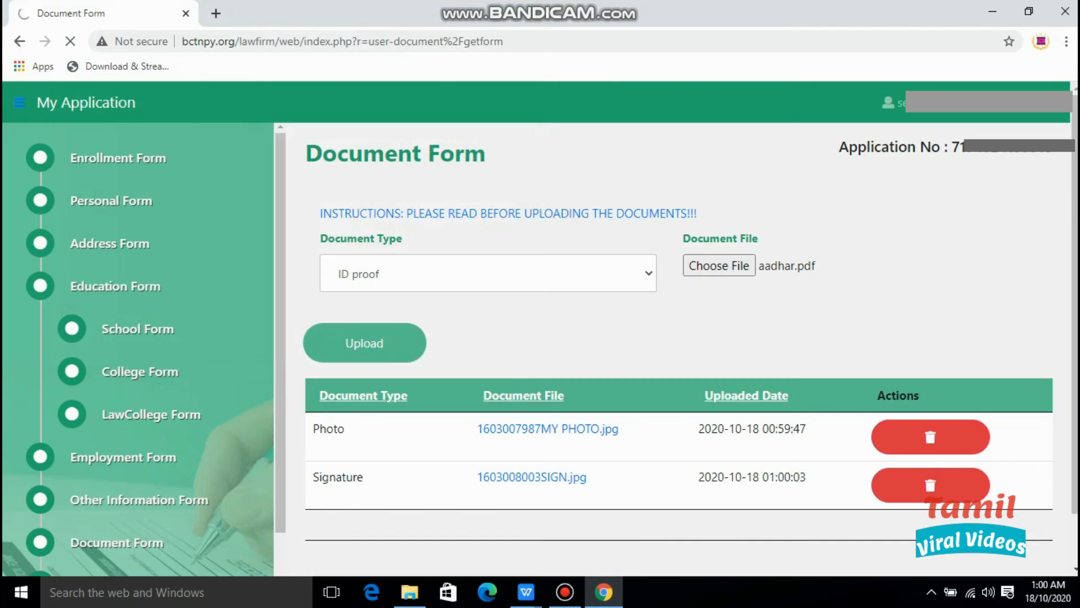
Upload the community file as the Community certificate document.
{"action": "left_click", "coordinate": [488, 273]}
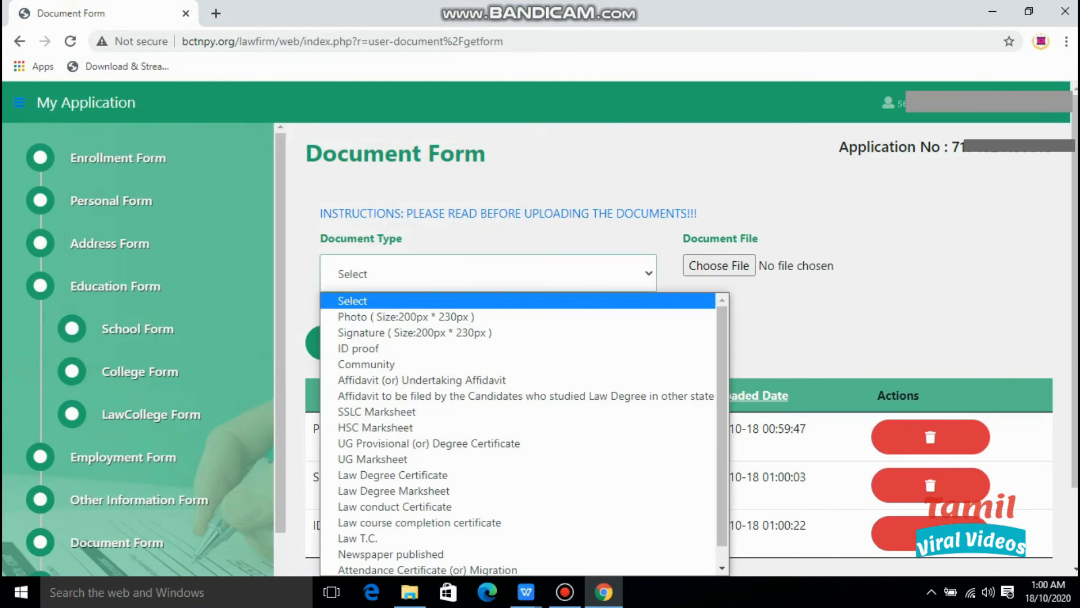
{"action": "key", "text": "Down"}
{"action": "key", "text": "Down"}
{"action": "key", "text": "Down"}
{"action": "key", "text": "Down"}
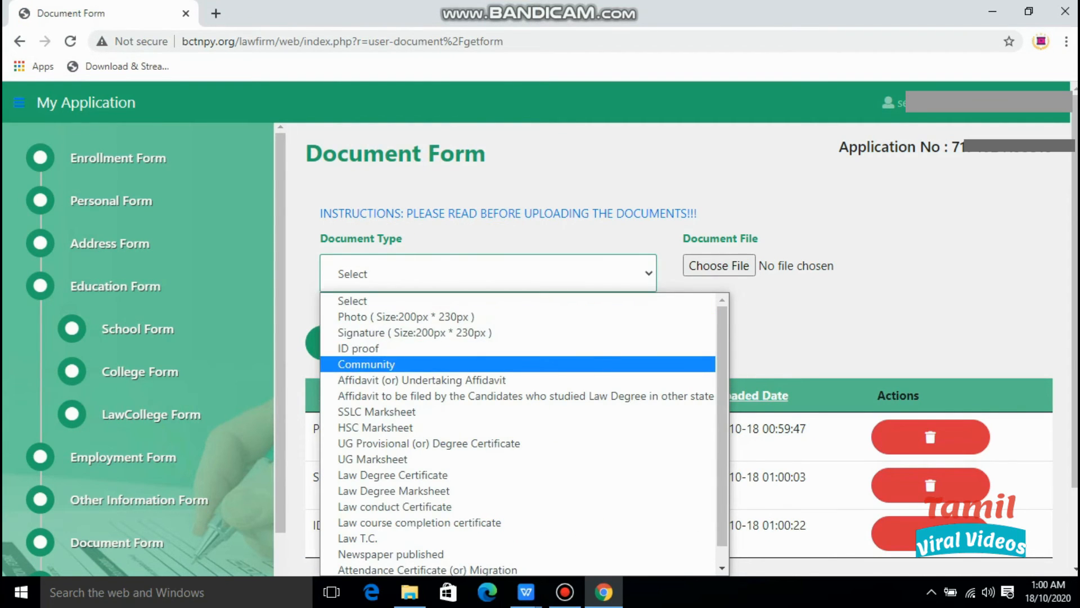
{"action": "key", "text": "Return"}
{"action": "left_click", "coordinate": [719, 266]}
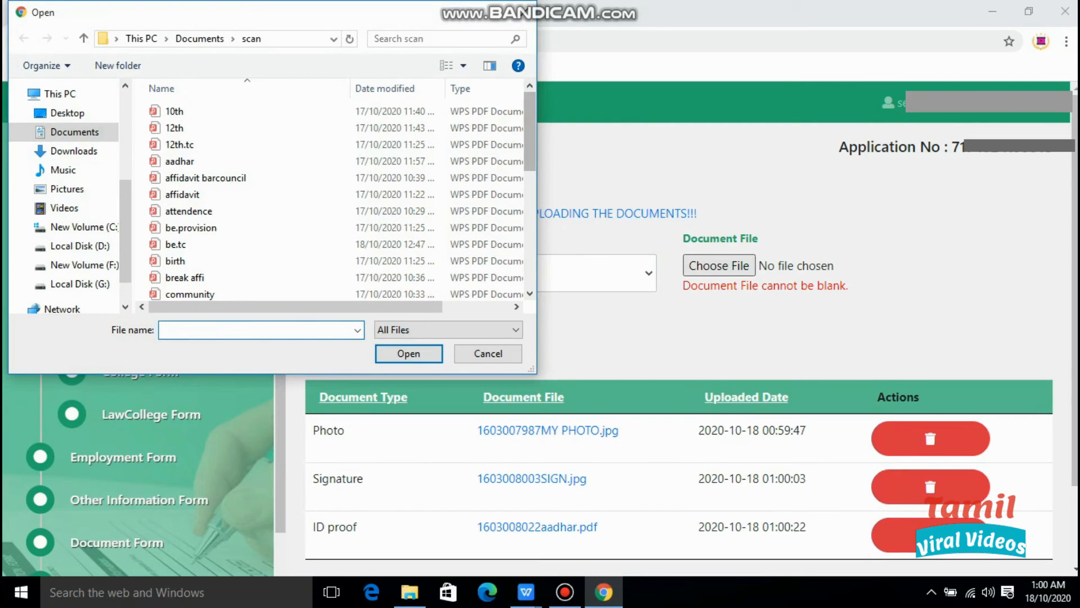
{"action": "left_click_drag", "start_coordinate": [530, 128], "coordinate": [530, 148]}
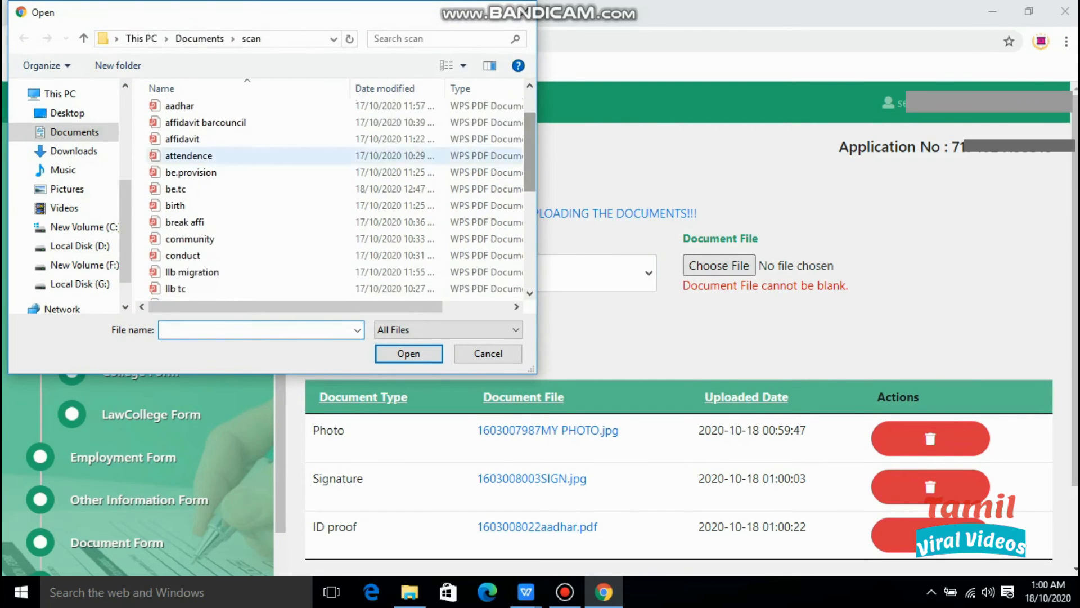
{"action": "left_click", "coordinate": [382, 239]}
{"action": "left_click", "coordinate": [409, 353]}
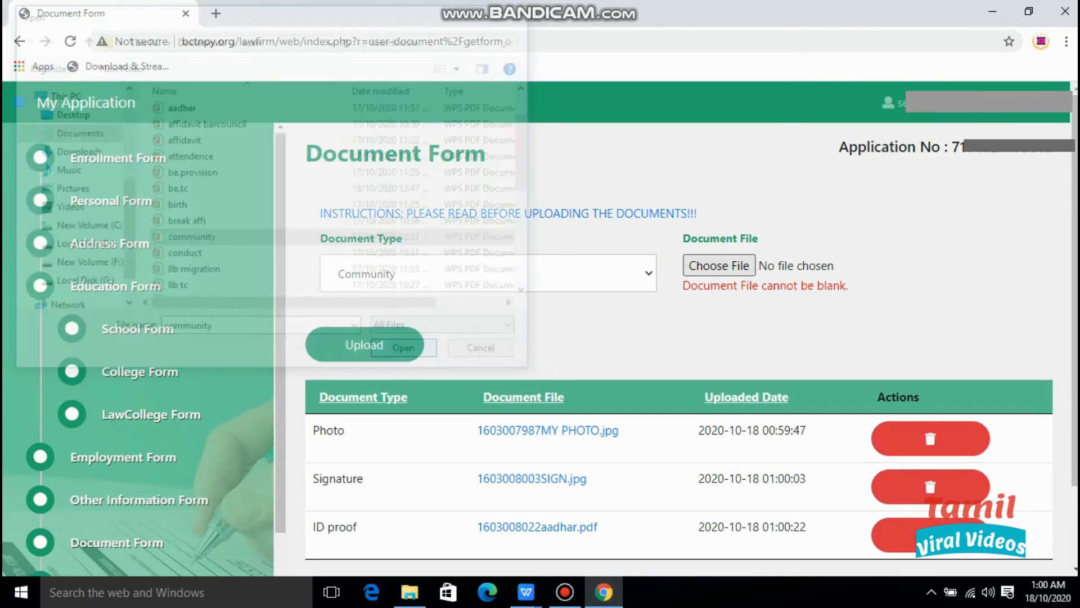
{"action": "left_click", "coordinate": [366, 342]}
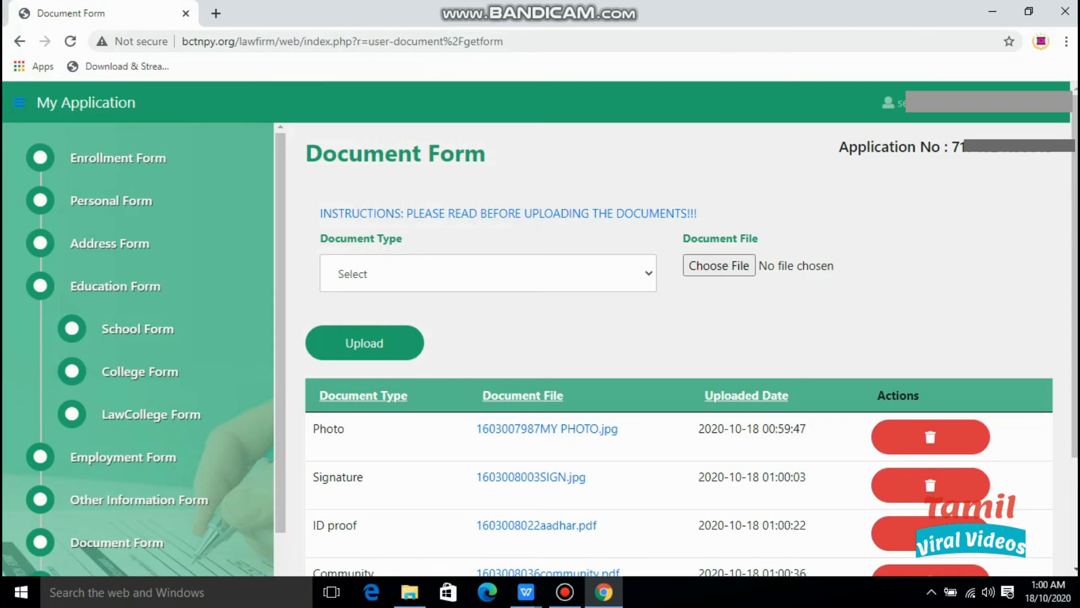
Attach the affidavit barcouncil file as the Affidavit (or) Undertaking Affidavit document.
{"action": "left_click", "coordinate": [487, 274]}
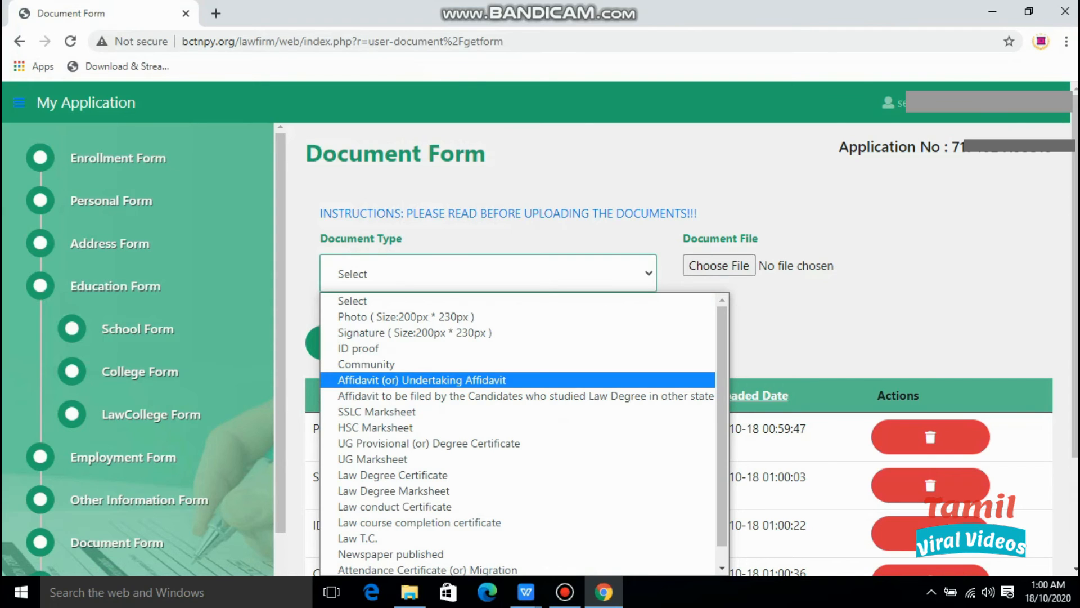
{"action": "left_click", "coordinate": [422, 380]}
{"action": "left_click", "coordinate": [719, 266]}
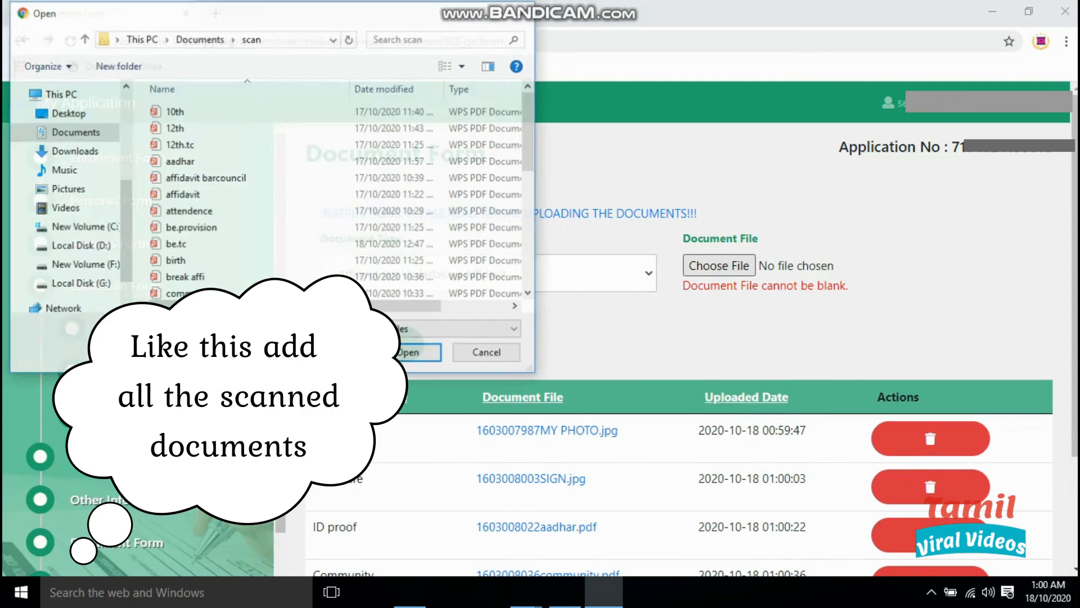
{"action": "left_click_drag", "start_coordinate": [529, 139], "coordinate": [529, 148]}
{"action": "double_click", "coordinate": [225, 158]}
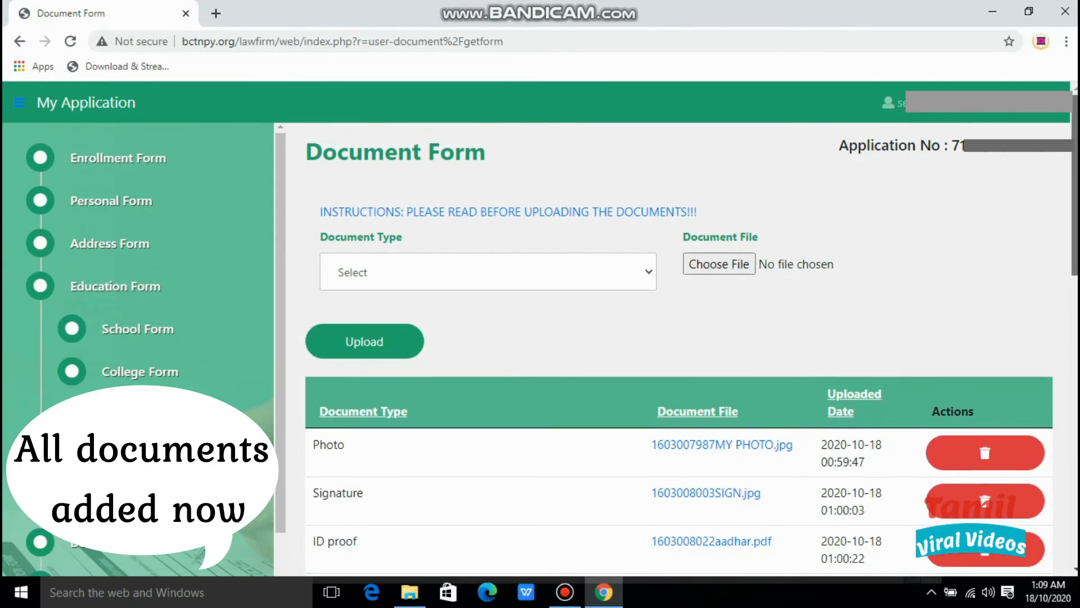
{"action": "scroll", "coordinate": [679, 349], "scroll_direction": "down", "scroll_amount": 14}
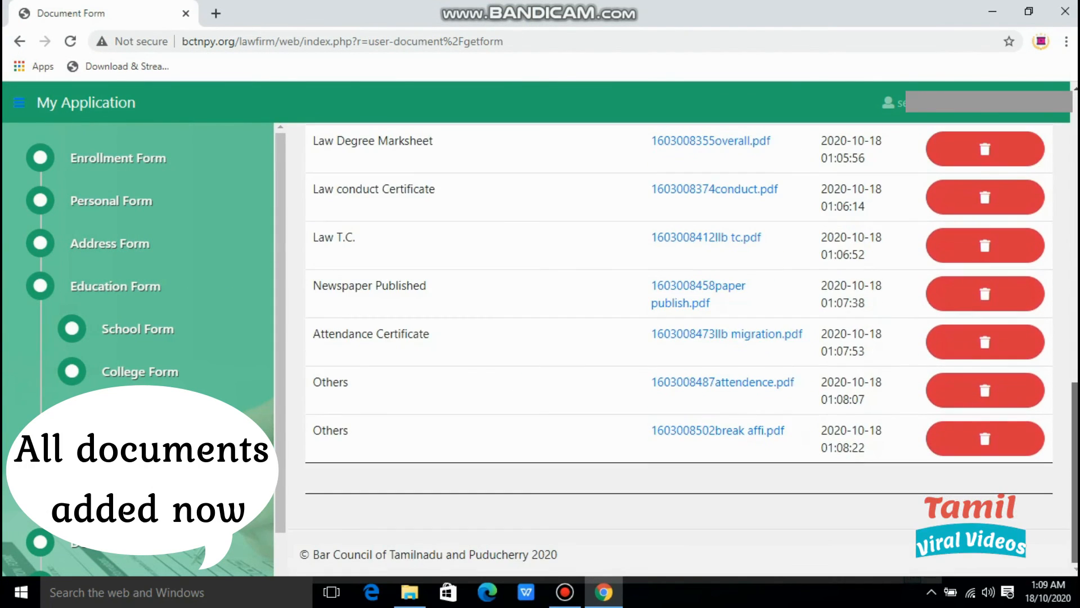
{"action": "scroll", "coordinate": [138, 338], "scroll_direction": "down", "scroll_amount": 2}
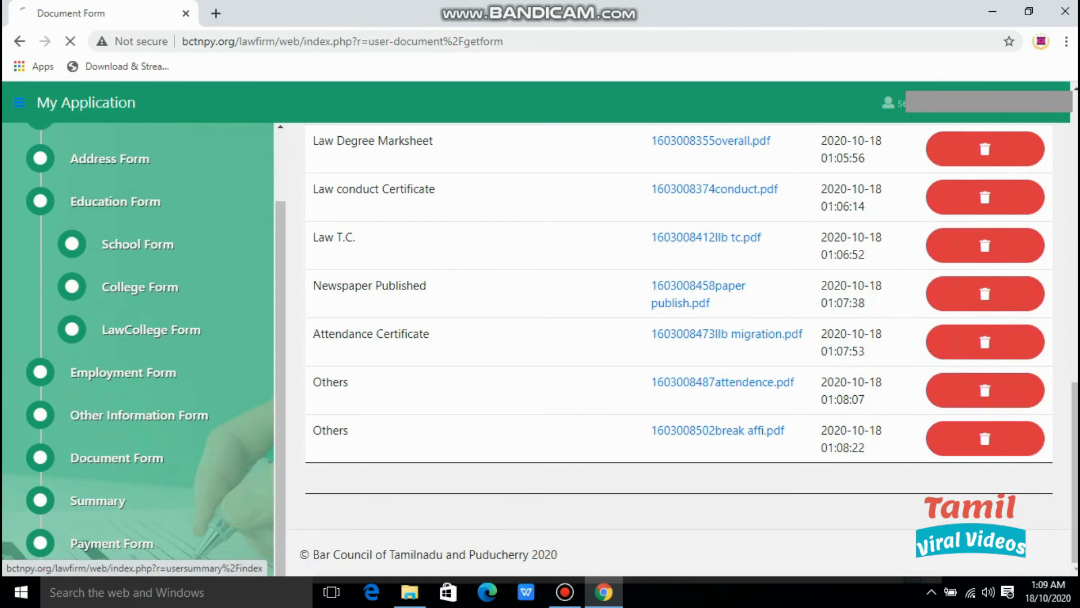
Save the application summary PDF to Downloads as enroll pdf.pdf, then close the PDF tab.
{"action": "left_click", "coordinate": [93, 499]}
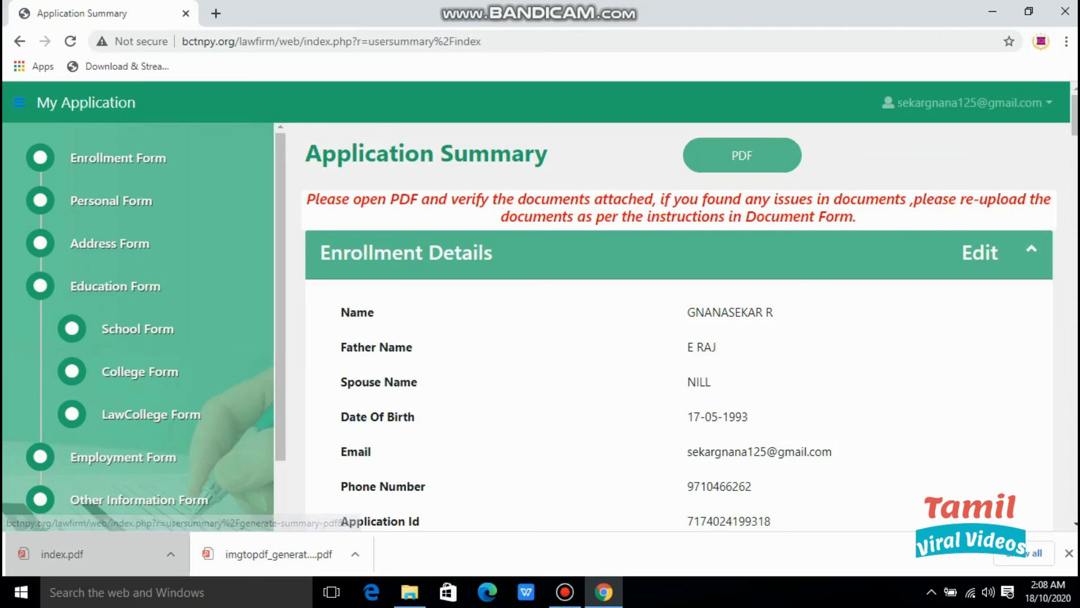
{"action": "left_click", "coordinate": [742, 155]}
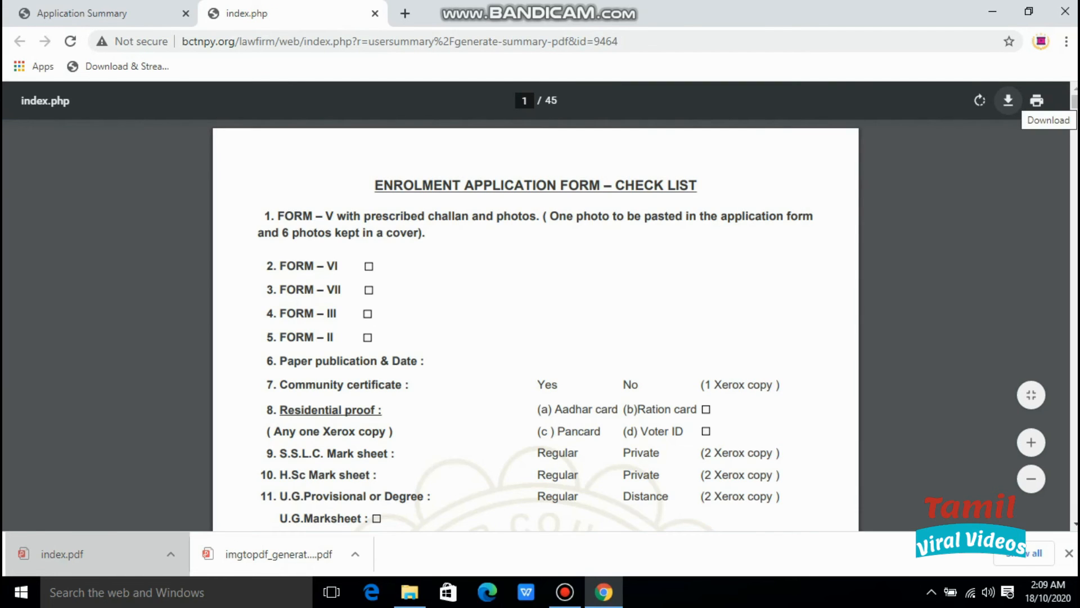
{"action": "left_click", "coordinate": [1008, 101]}
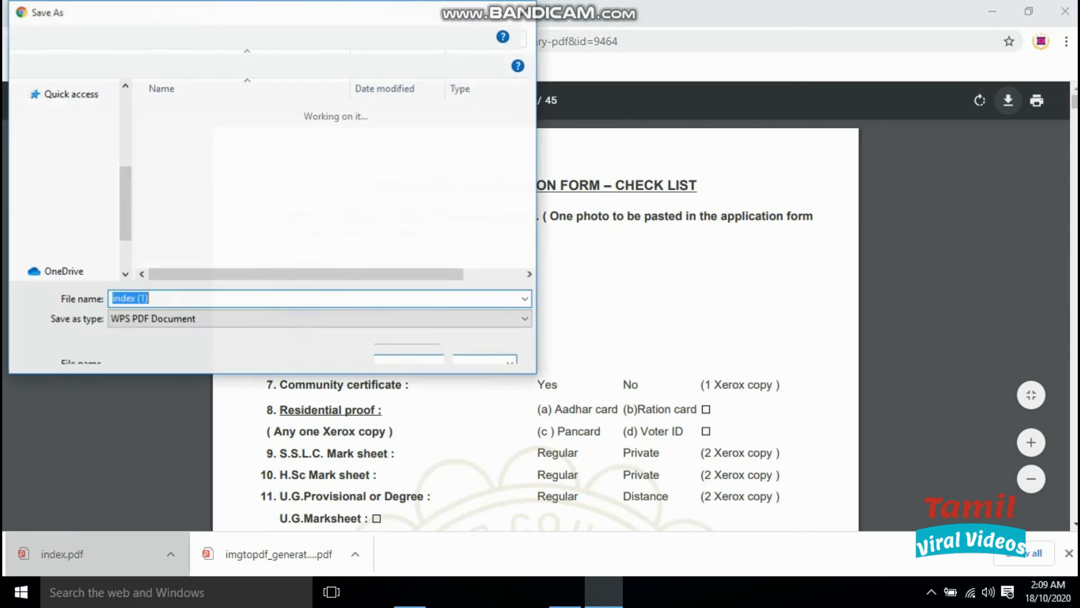
{"action": "left_click", "coordinate": [73, 152]}
{"action": "left_click", "coordinate": [225, 298]}
{"action": "type", "text": "enroll pdf"}
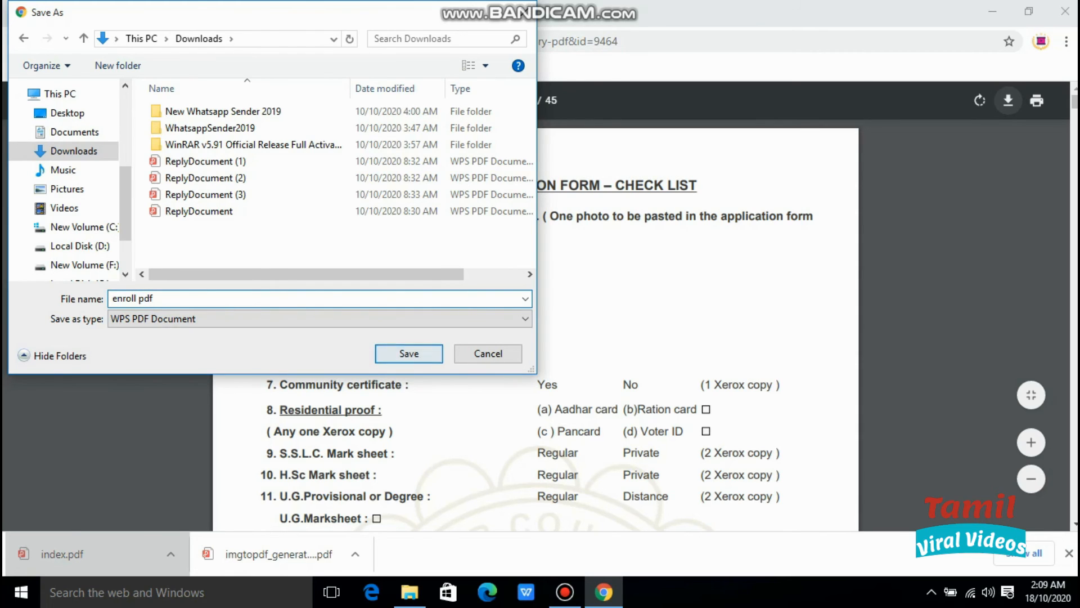
{"action": "left_click", "coordinate": [409, 354]}
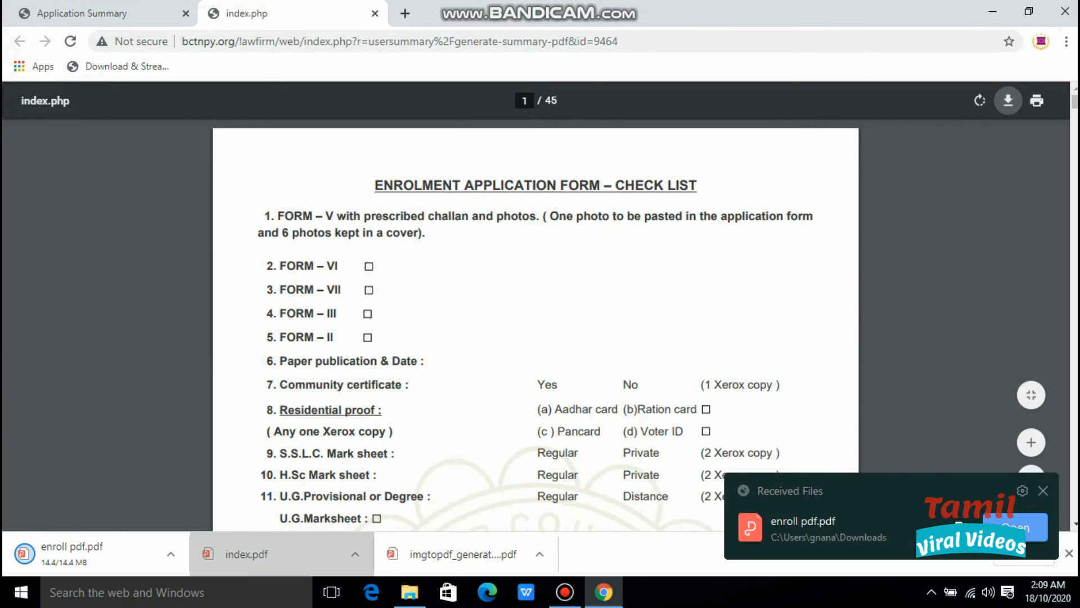
{"action": "left_click", "coordinate": [375, 13]}
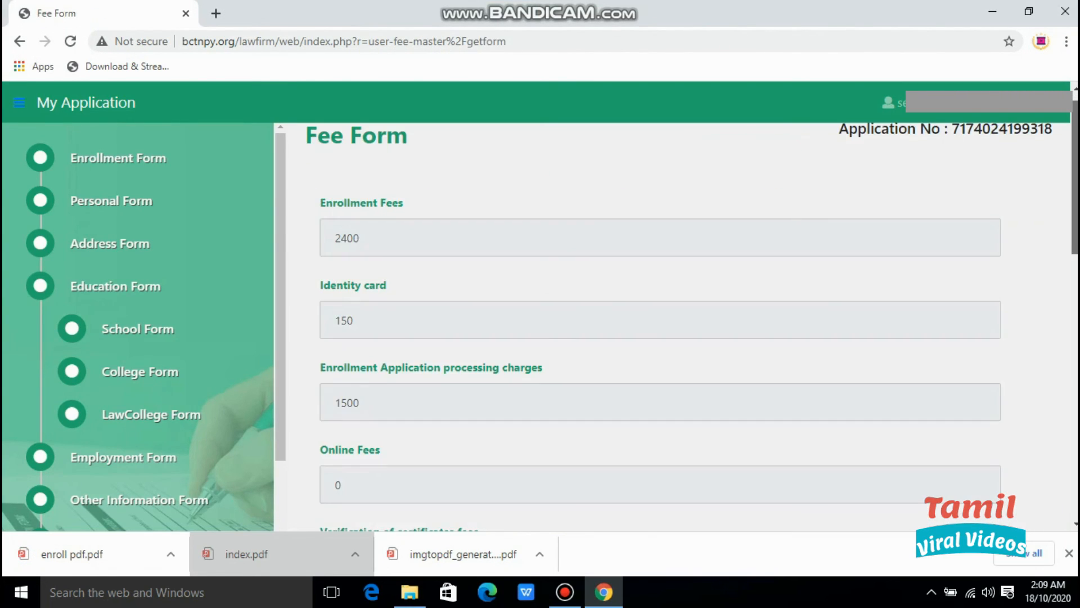
Submit the 11100 fee total from the Fee Form for payment.
{"action": "scroll", "coordinate": [660, 338], "scroll_direction": "down", "scroll_amount": 1}
{"action": "scroll", "coordinate": [660, 337], "scroll_direction": "down", "scroll_amount": 2}
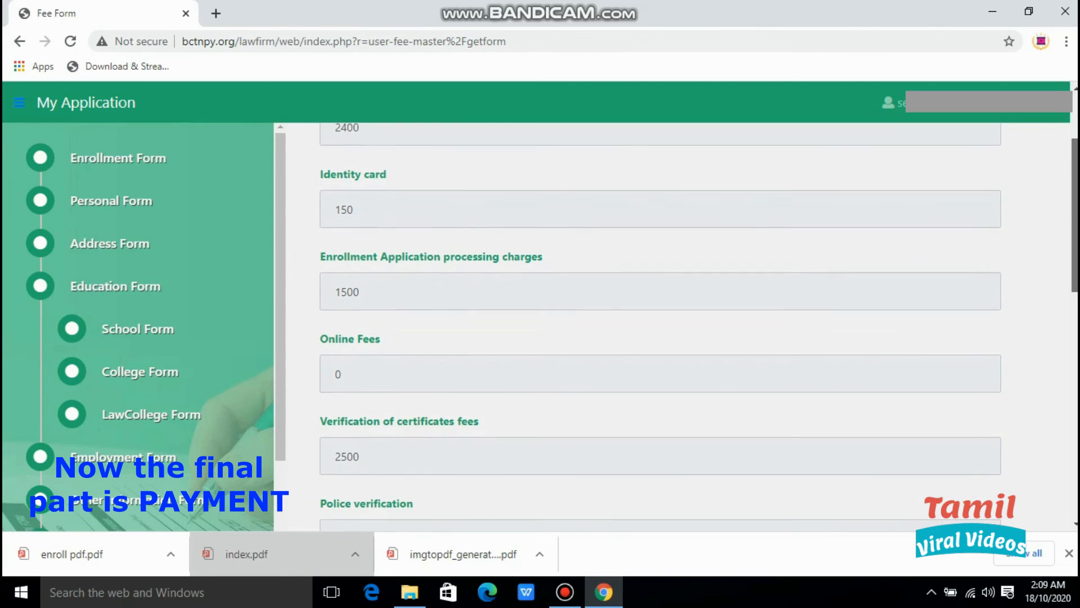
{"action": "scroll", "coordinate": [660, 337], "scroll_direction": "down", "scroll_amount": 1}
{"action": "scroll", "coordinate": [661, 338], "scroll_direction": "down", "scroll_amount": 3}
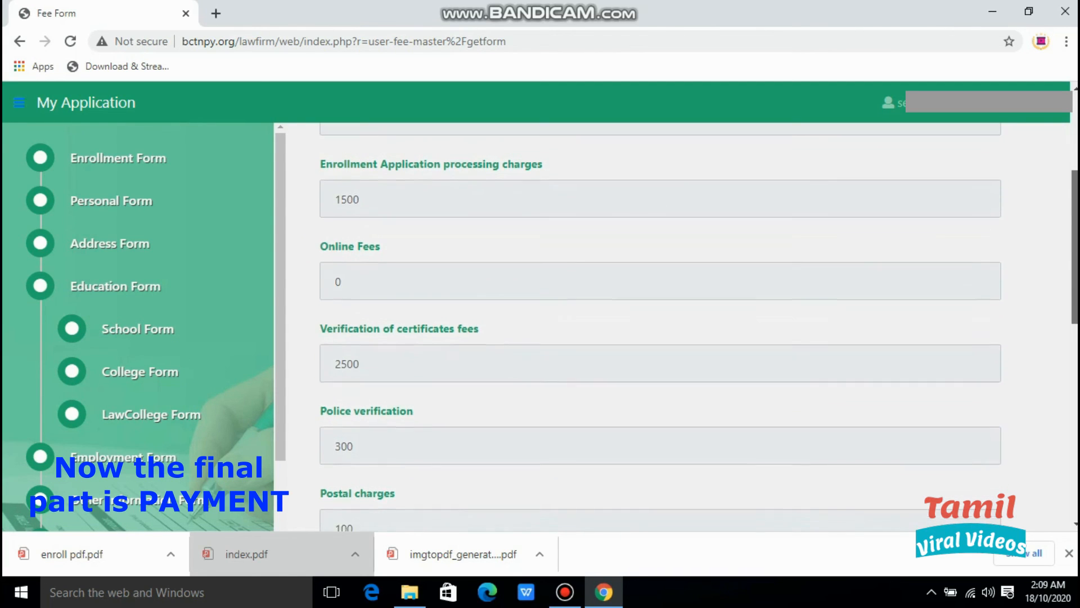
{"action": "scroll", "coordinate": [660, 337], "scroll_direction": "down", "scroll_amount": 4}
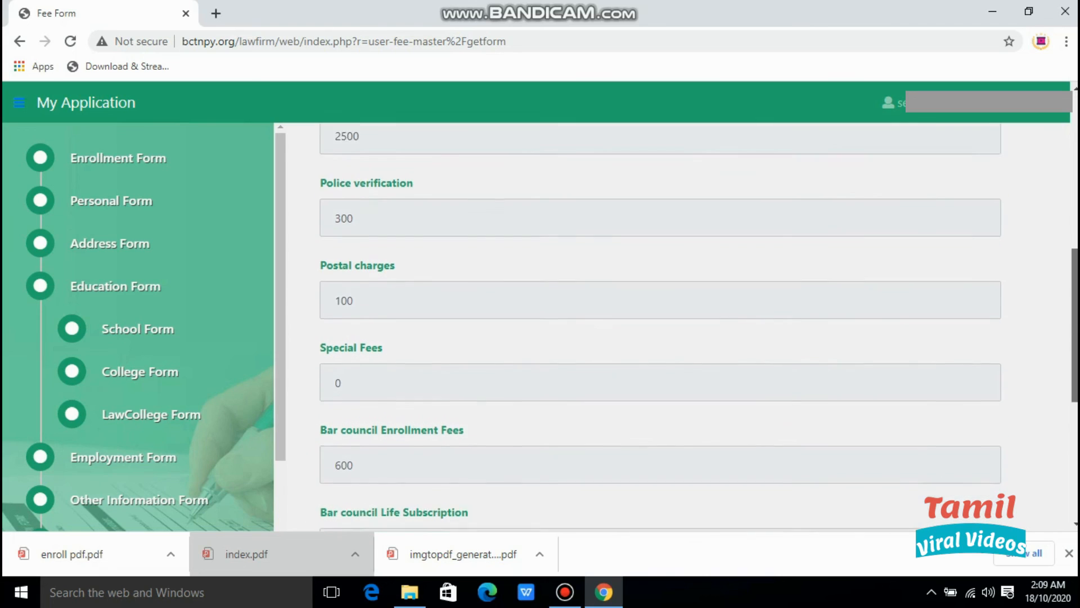
{"action": "scroll", "coordinate": [660, 337], "scroll_direction": "down", "scroll_amount": 2}
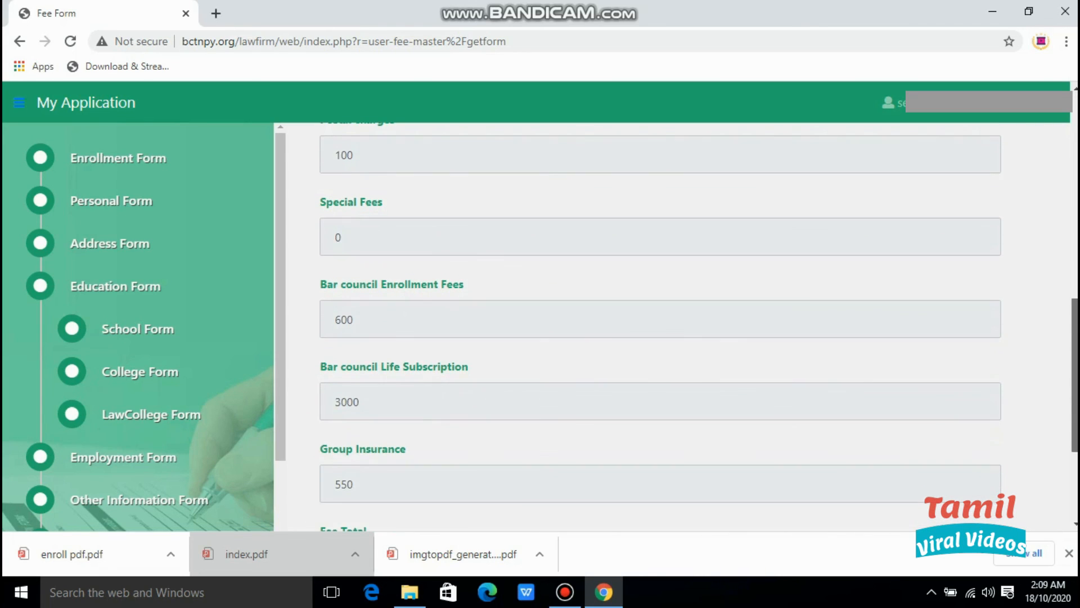
{"action": "scroll", "coordinate": [661, 337], "scroll_direction": "down", "scroll_amount": 3}
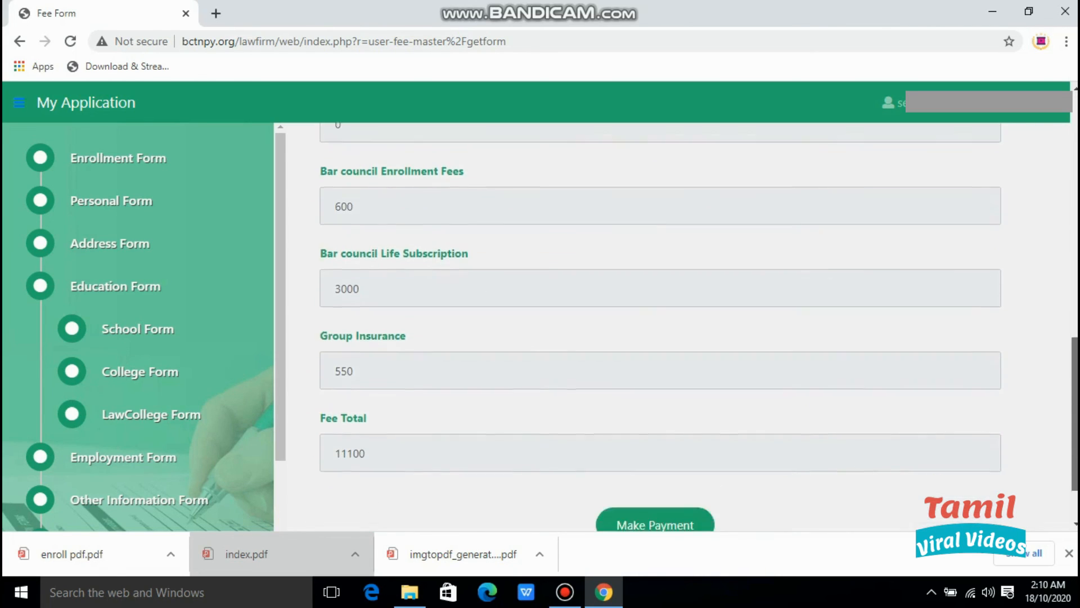
{"action": "scroll", "coordinate": [661, 338], "scroll_direction": "down", "scroll_amount": 1}
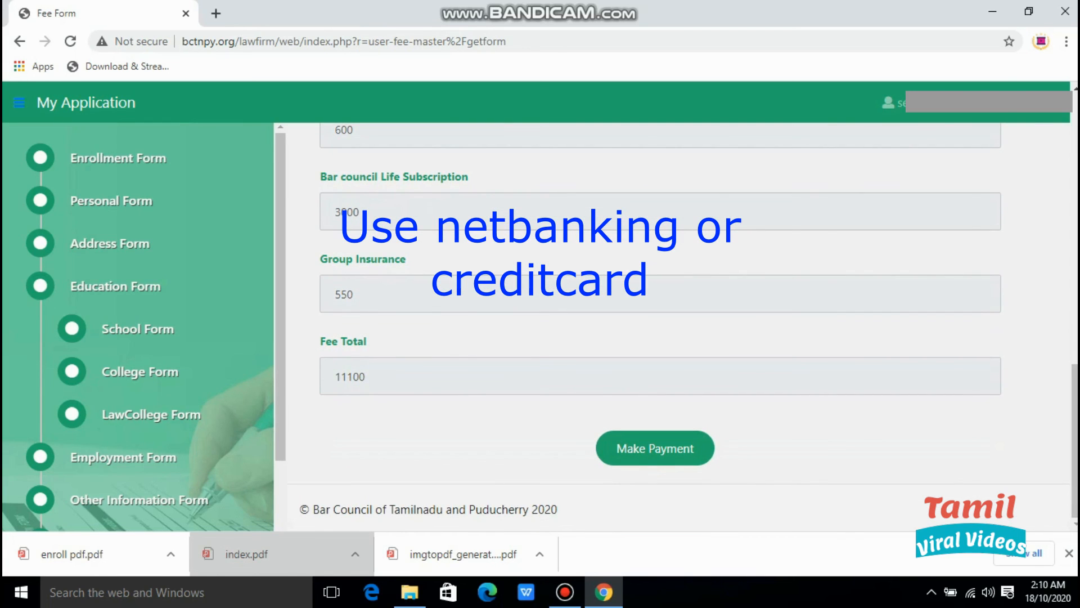
{"action": "left_click", "coordinate": [656, 448]}
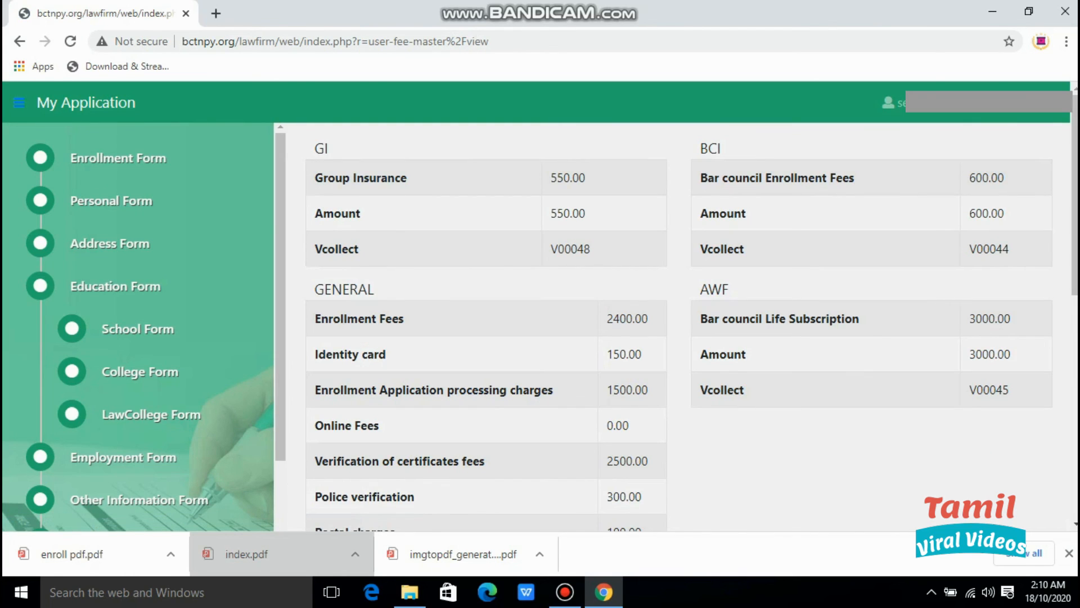
Review the fee breakdown and proceed with Pay Now to the BillDesk checkout.
{"action": "scroll", "coordinate": [692, 312], "scroll_direction": "down", "scroll_amount": 5}
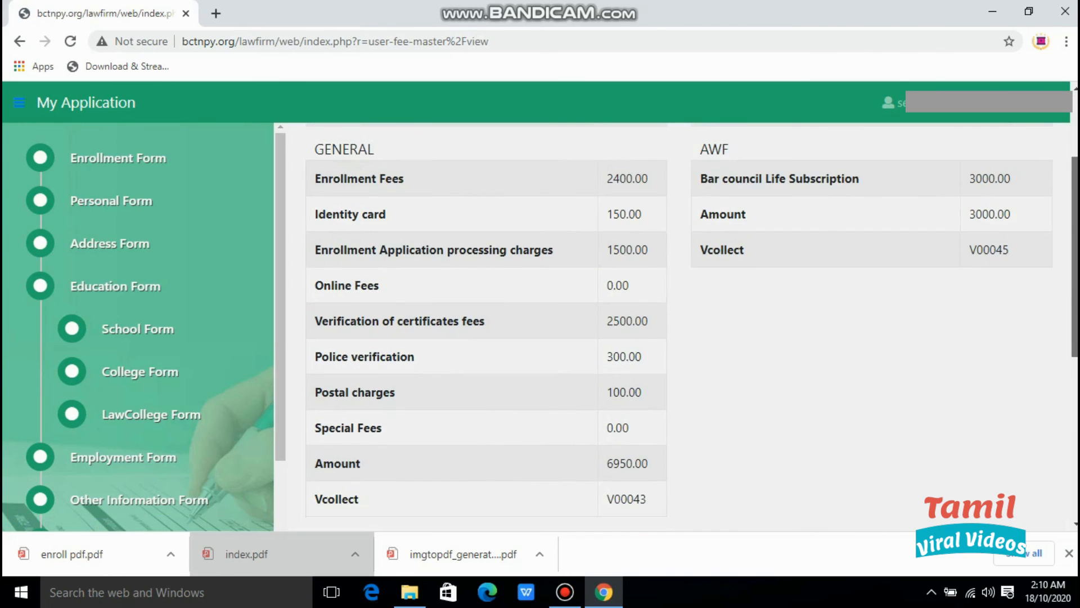
{"action": "scroll", "coordinate": [692, 326], "scroll_direction": "down", "scroll_amount": 2}
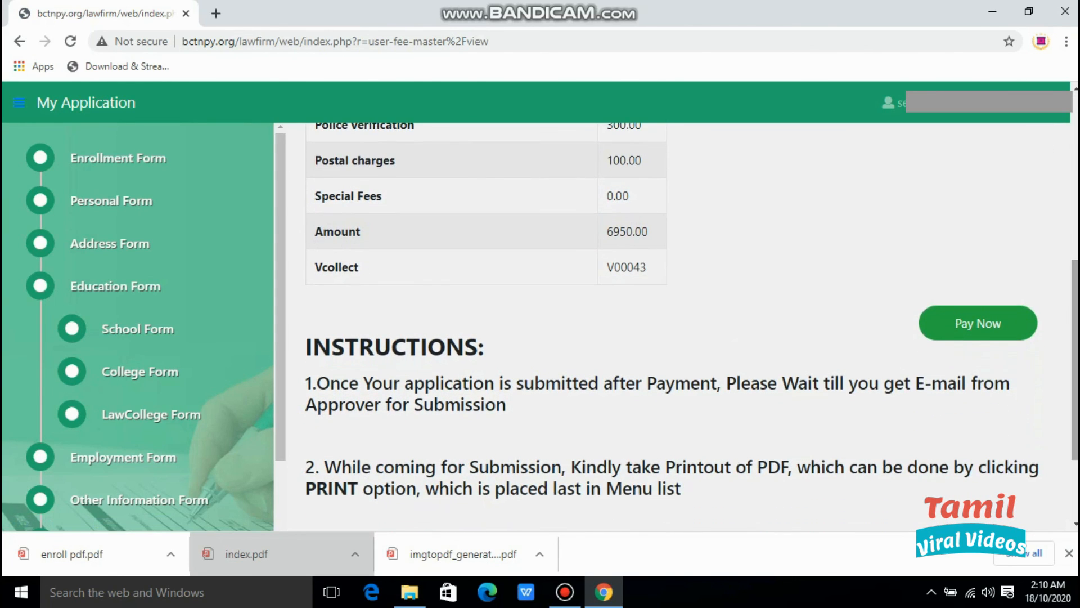
{"action": "scroll", "coordinate": [692, 326], "scroll_direction": "down", "scroll_amount": 2}
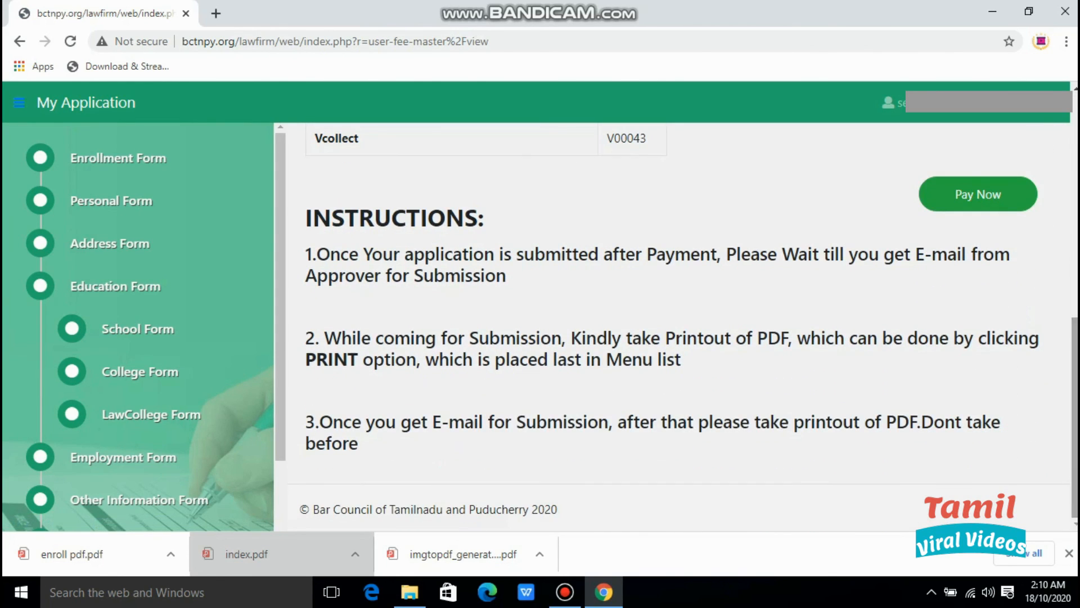
{"action": "left_click", "coordinate": [978, 194]}
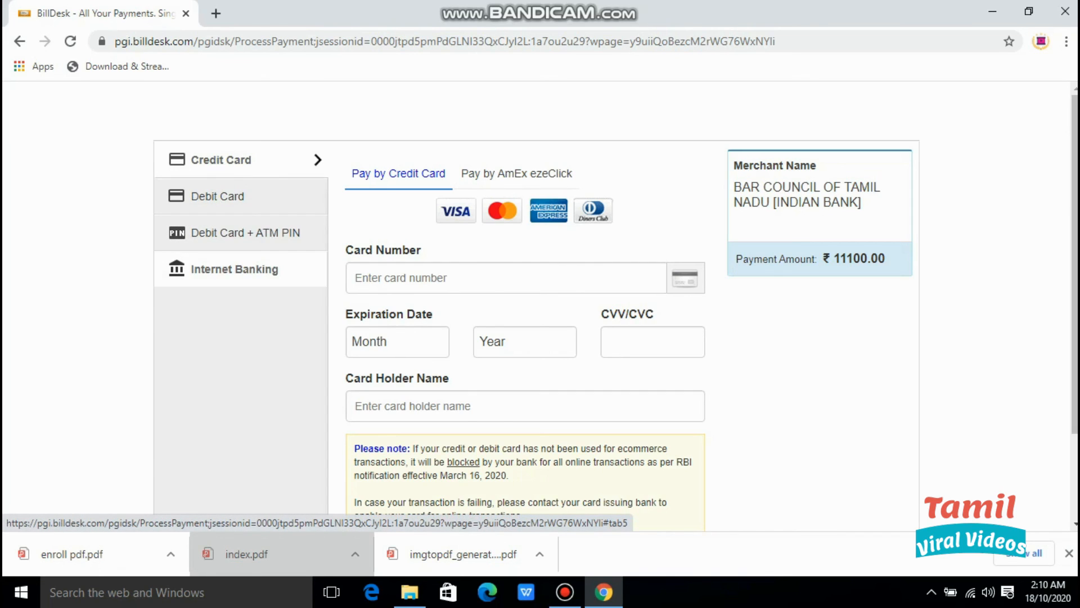
Pay by Internet Banking through Indian Bank and continue to the bank's site.
{"action": "left_click", "coordinate": [234, 269]}
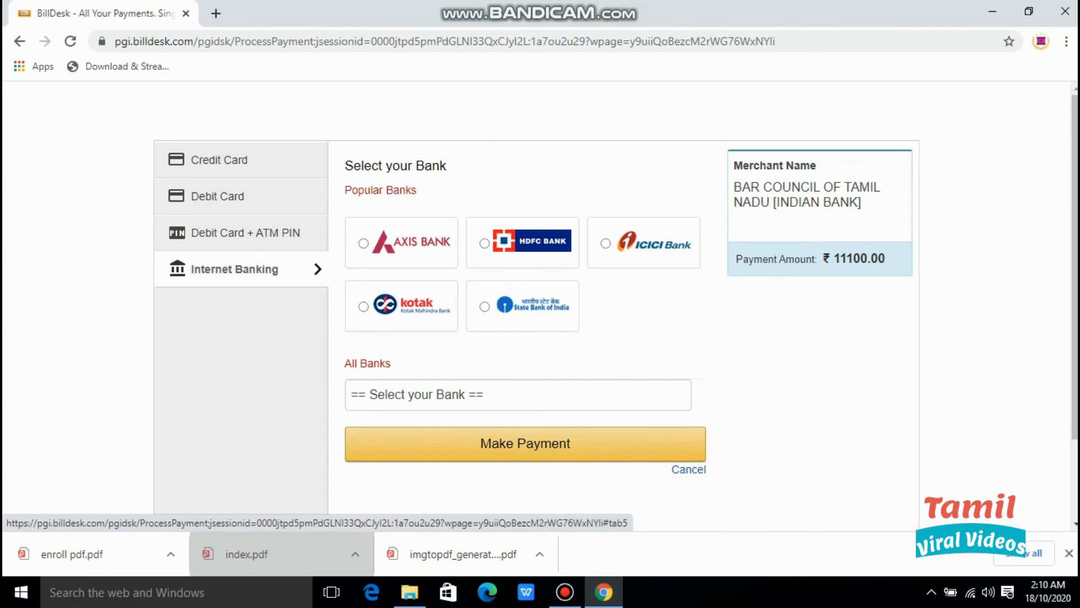
{"action": "left_click", "coordinate": [518, 394]}
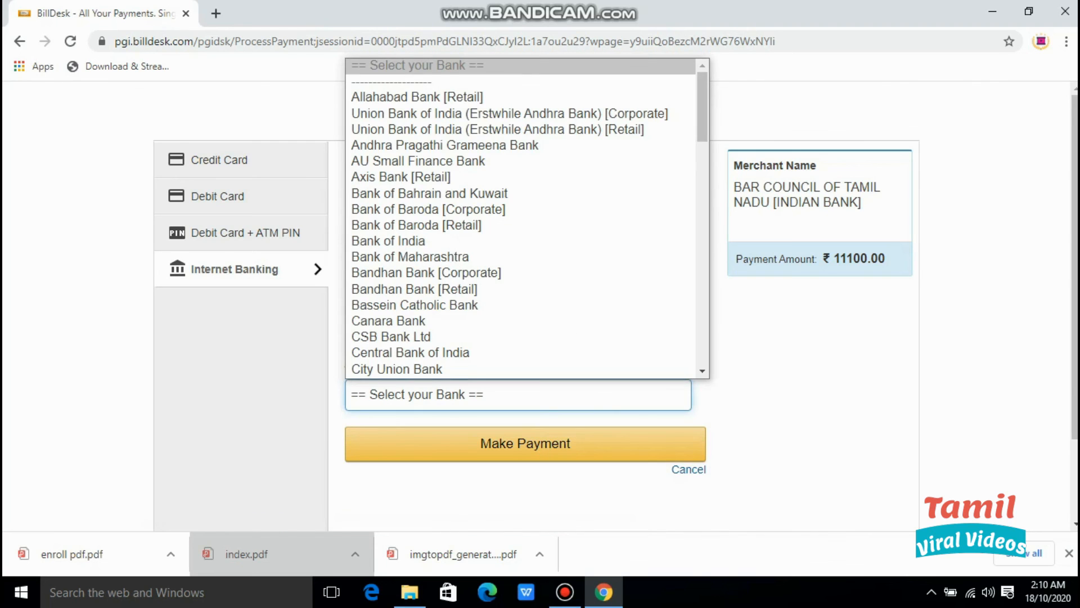
{"action": "scroll", "coordinate": [520, 219], "scroll_direction": "down", "scroll_amount": 7}
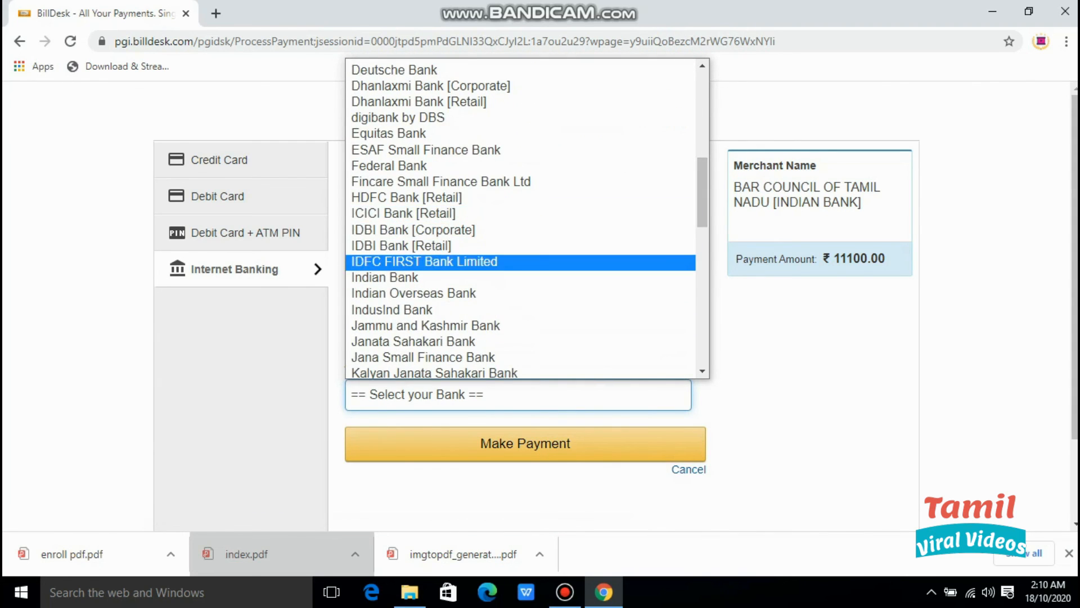
{"action": "left_click", "coordinate": [394, 277]}
{"action": "left_click", "coordinate": [525, 444]}
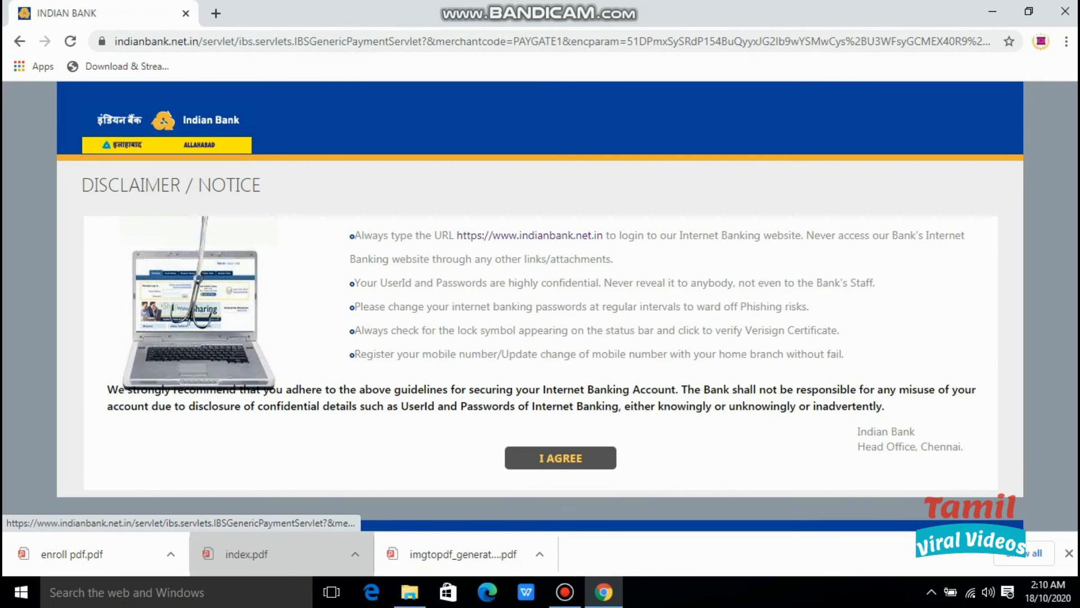
Accept the Indian Bank disclaimer and confirm the 11129.50 payment with the one-time password.
{"action": "left_click", "coordinate": [560, 458]}
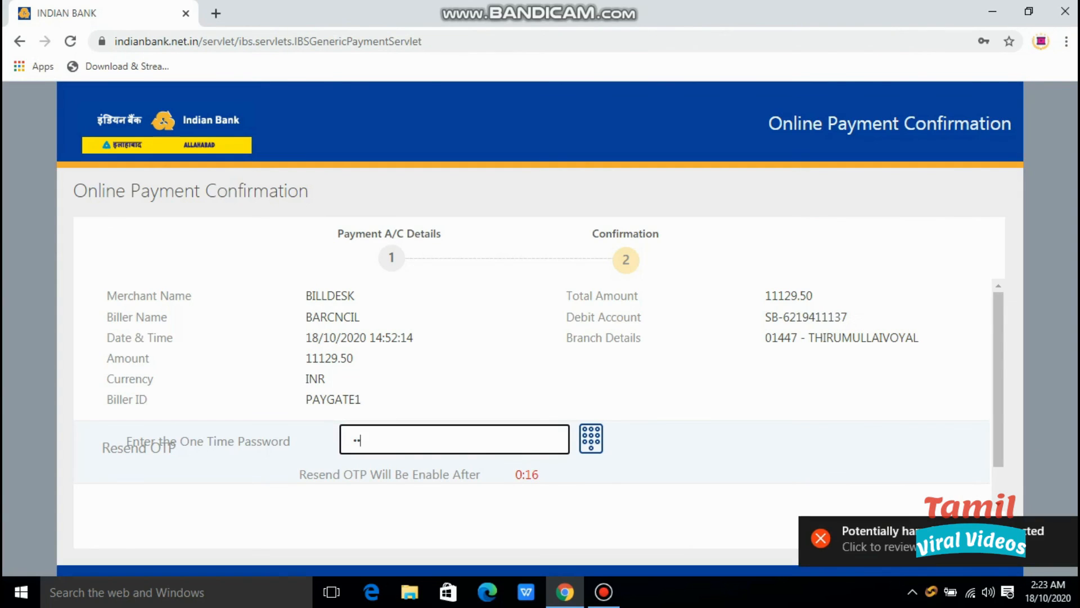
{"action": "type", "text": "••"}
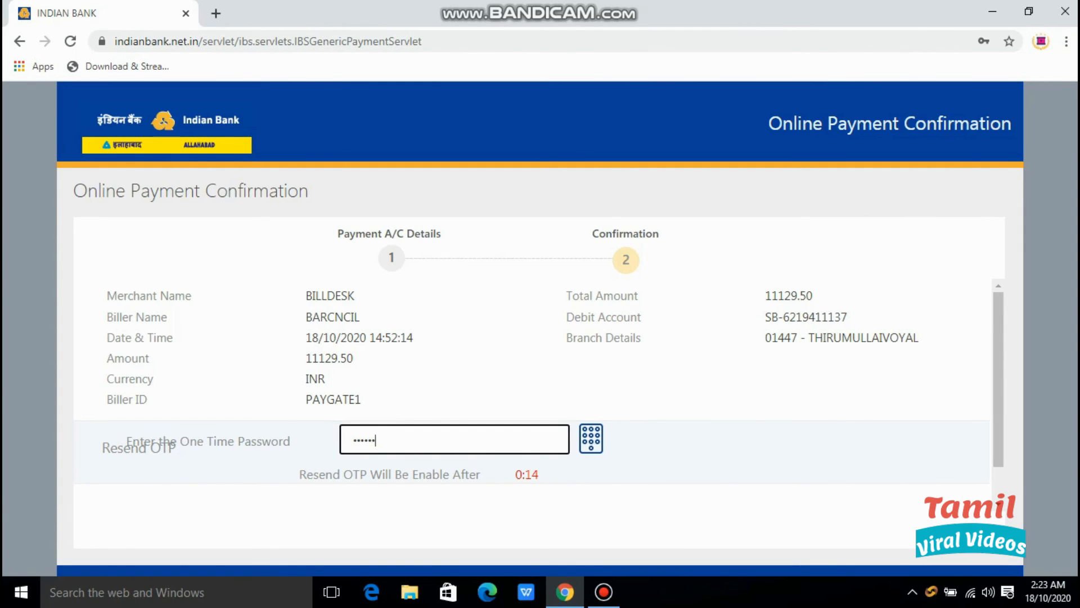
{"action": "scroll", "coordinate": [539, 397], "scroll_direction": "down", "scroll_amount": 2}
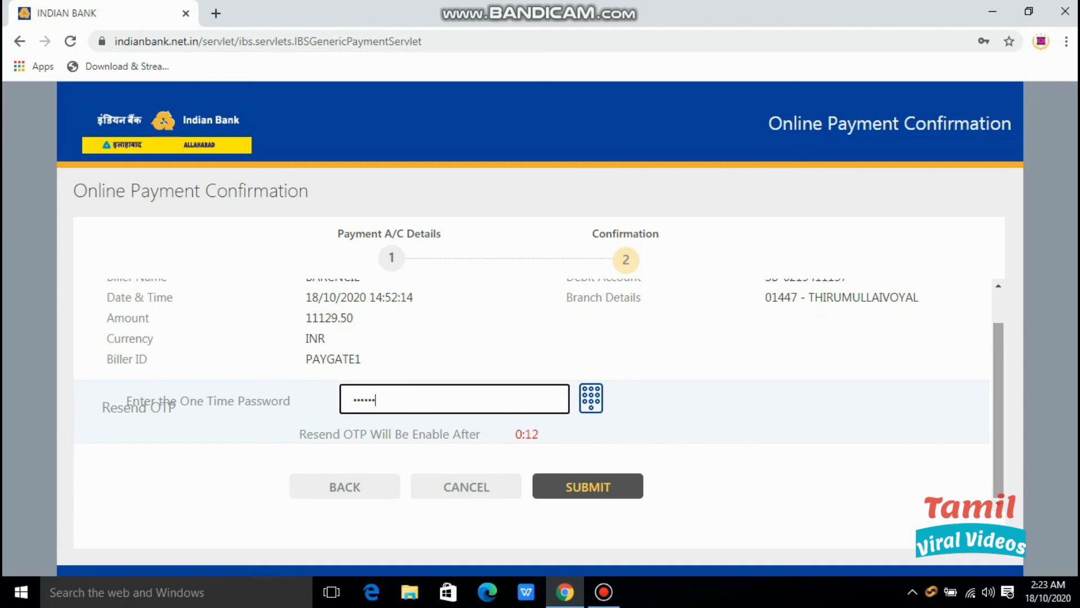
{"action": "left_click", "coordinate": [588, 486]}
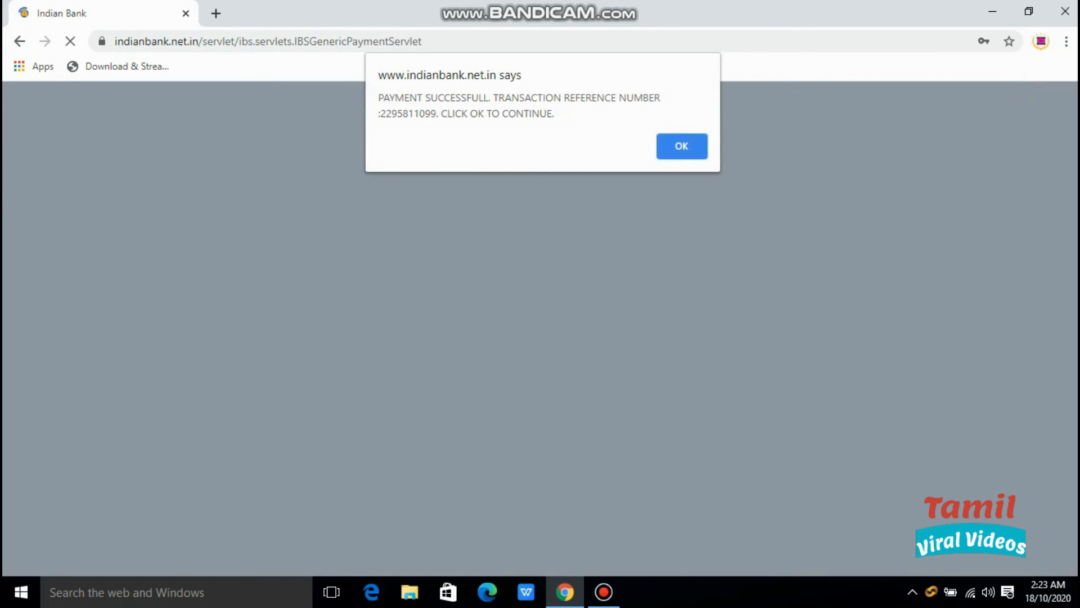
{"action": "left_click_drag", "start_coordinate": [555, 113], "coordinate": [436, 113]}
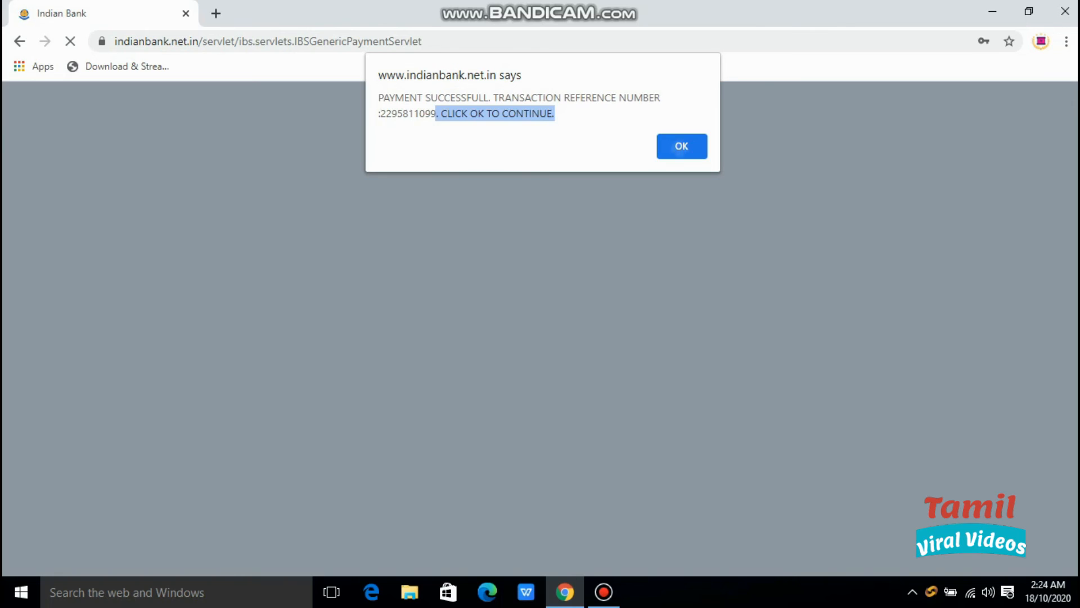
Dismiss the payment alert and log back into the portal using saved credentials.
{"action": "left_click", "coordinate": [681, 150]}
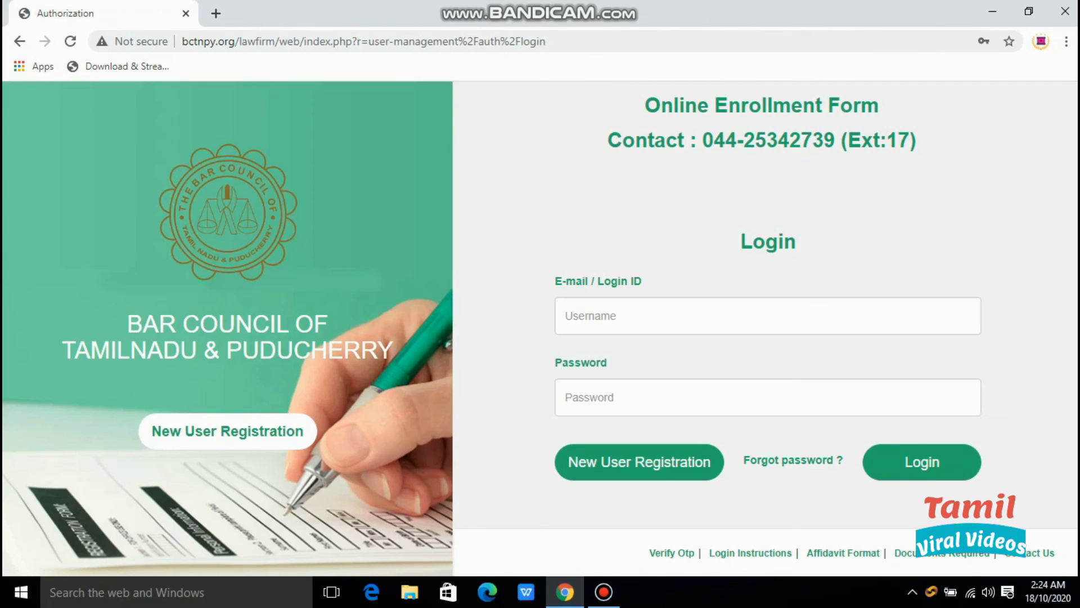
{"action": "left_click", "coordinate": [768, 316]}
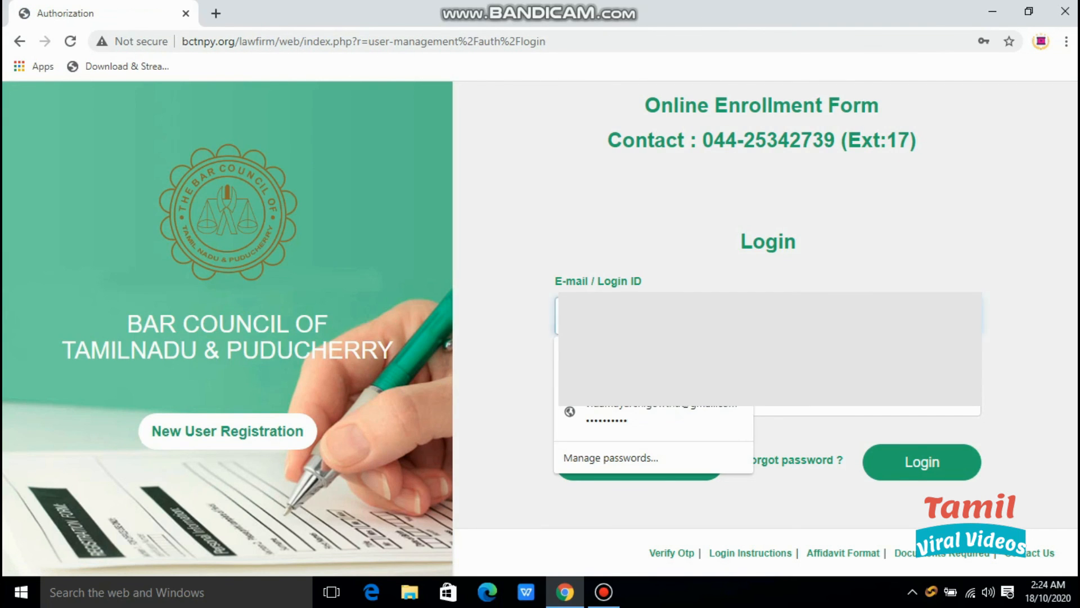
{"action": "left_click", "coordinate": [653, 366]}
{"action": "left_click", "coordinate": [922, 462]}
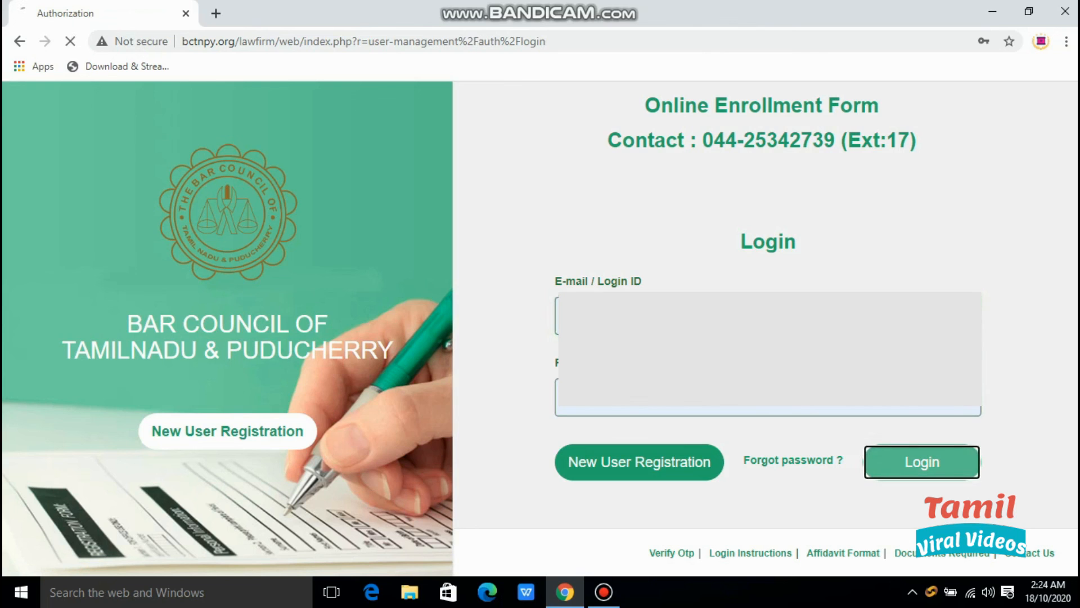